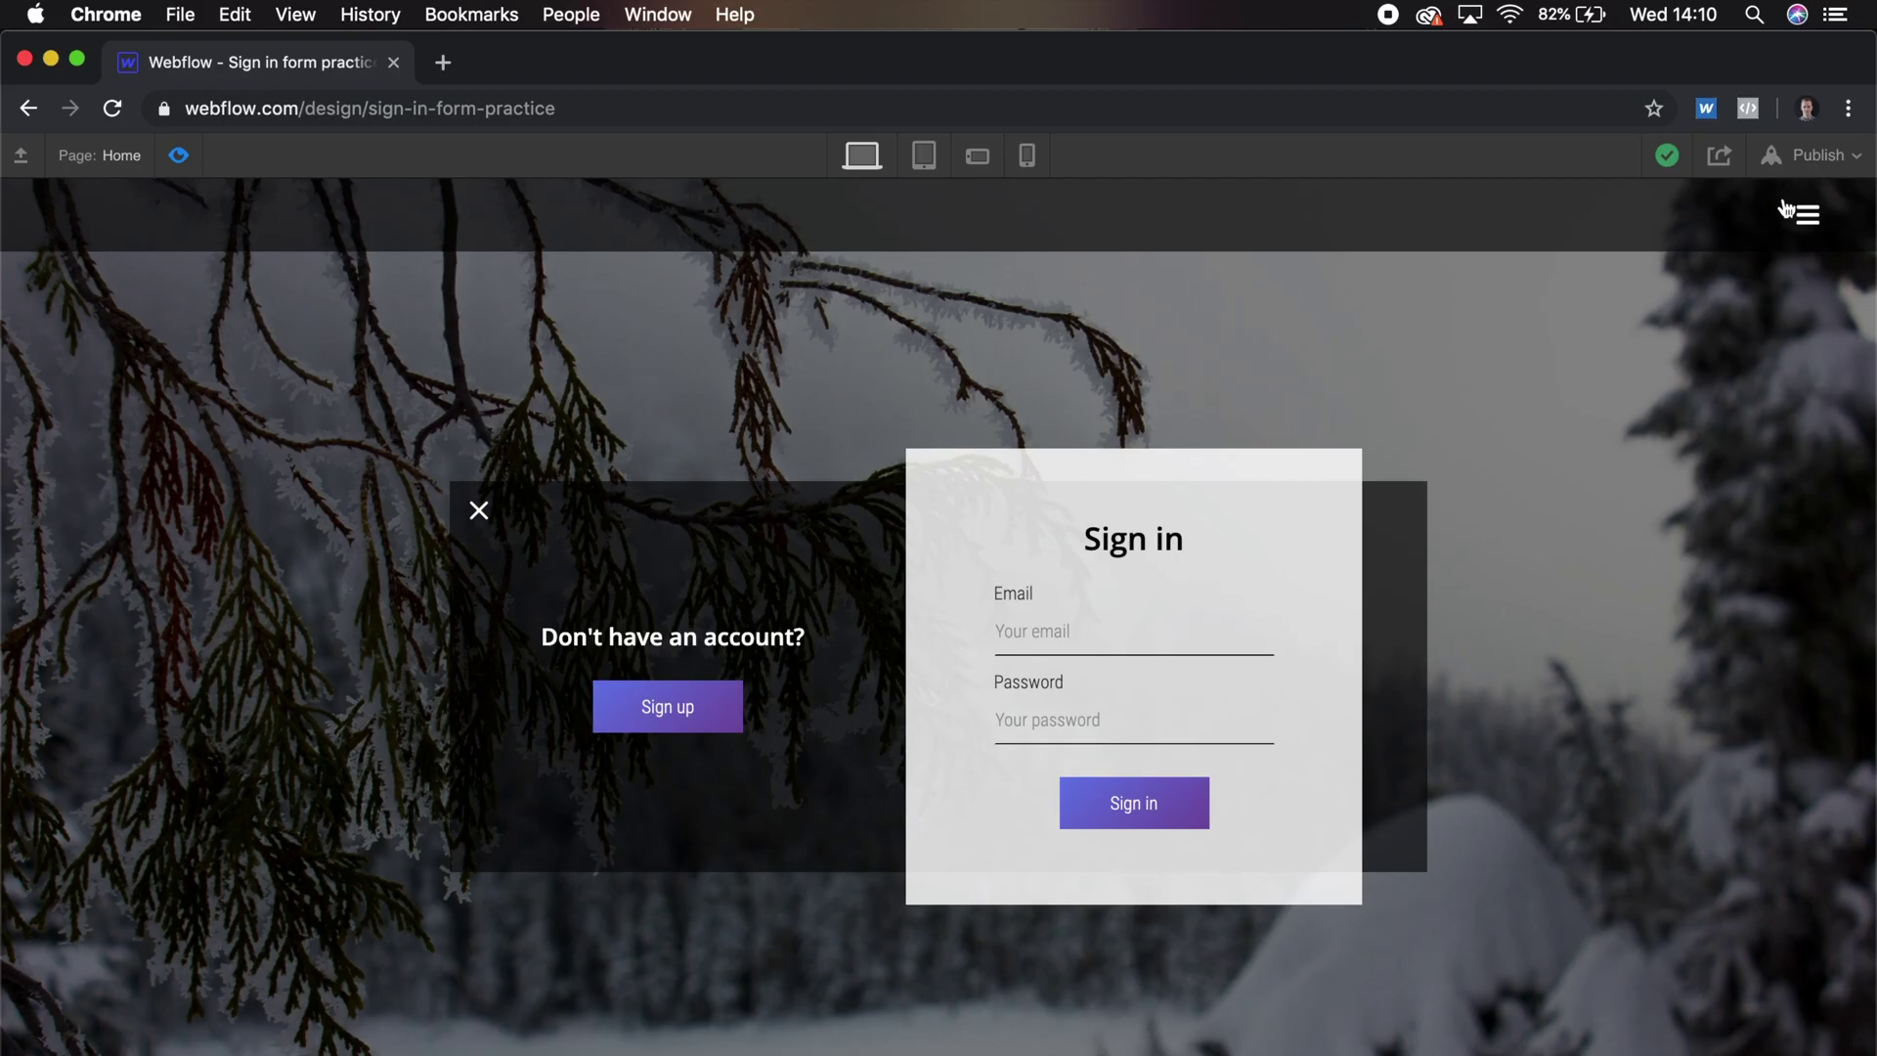
# Toggle the site's navigation menu closed, open and closed to show the menu icon.
pyautogui.click(1793, 203)
pyautogui.click(1792, 201)
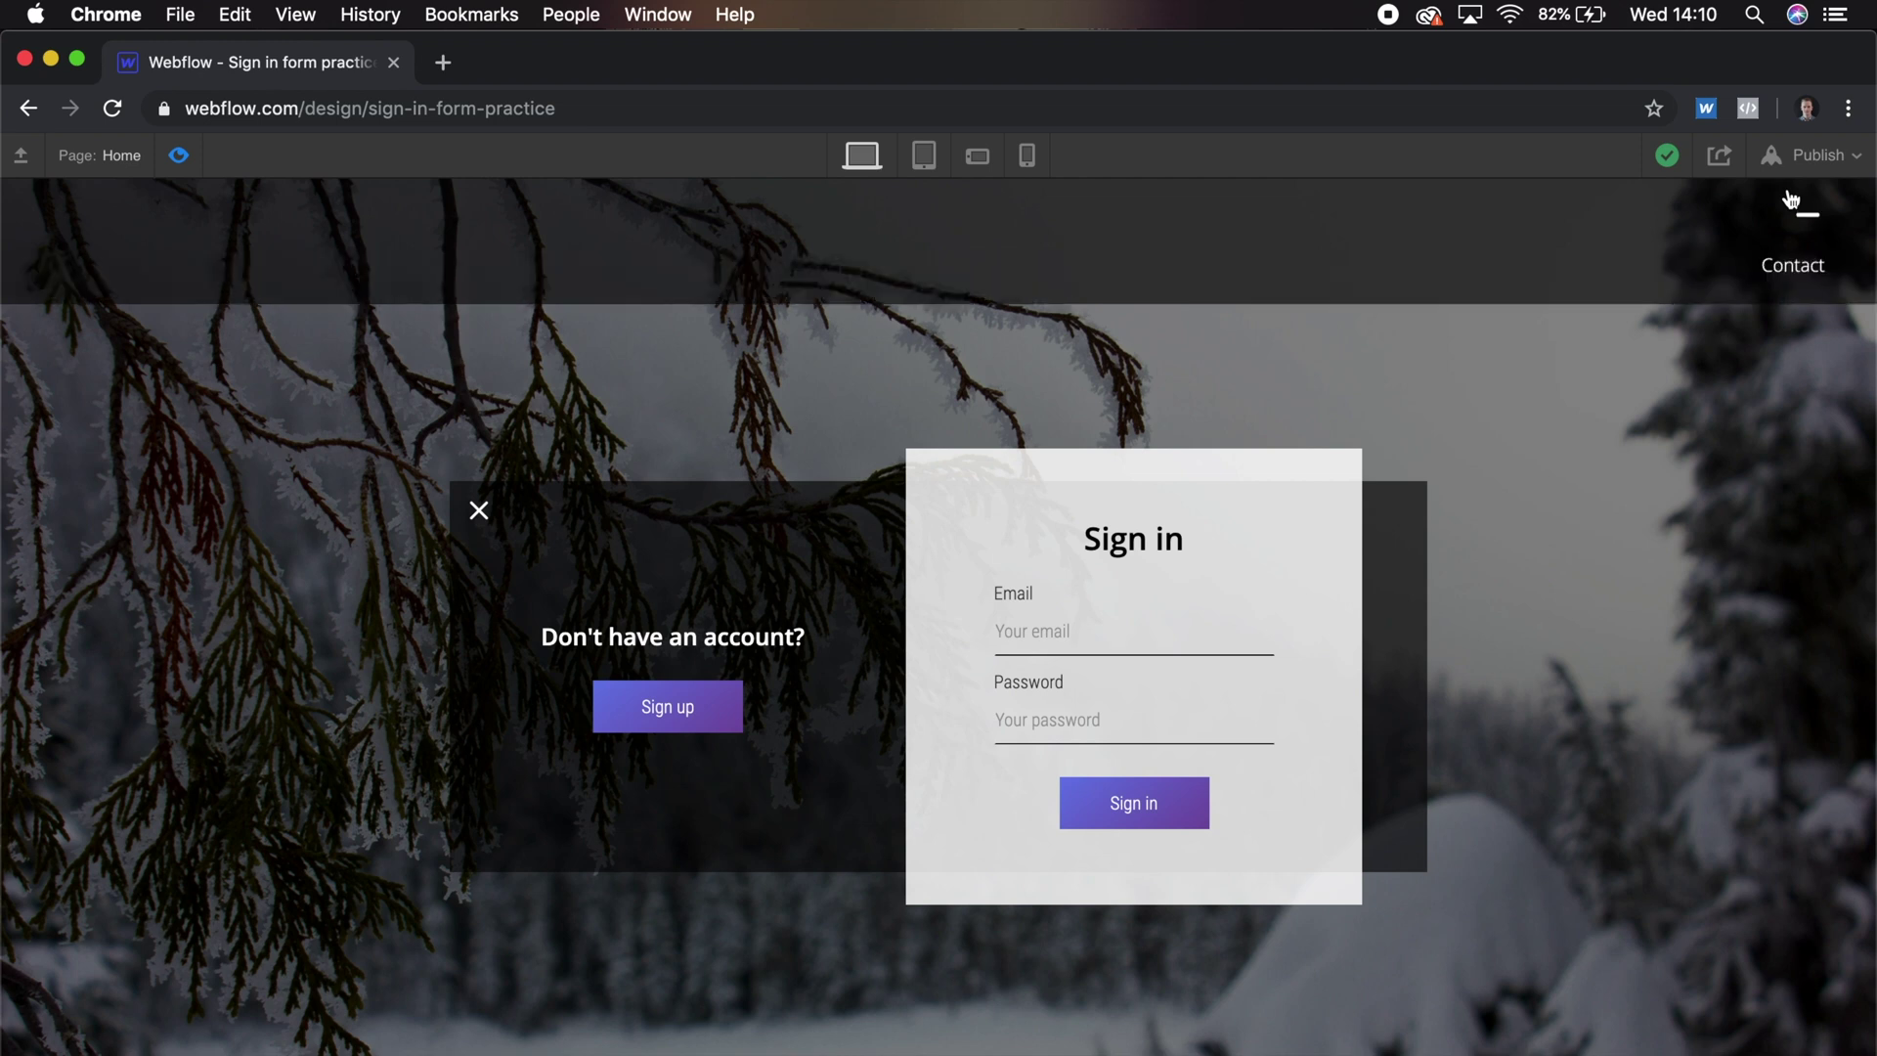
pyautogui.click(1792, 202)
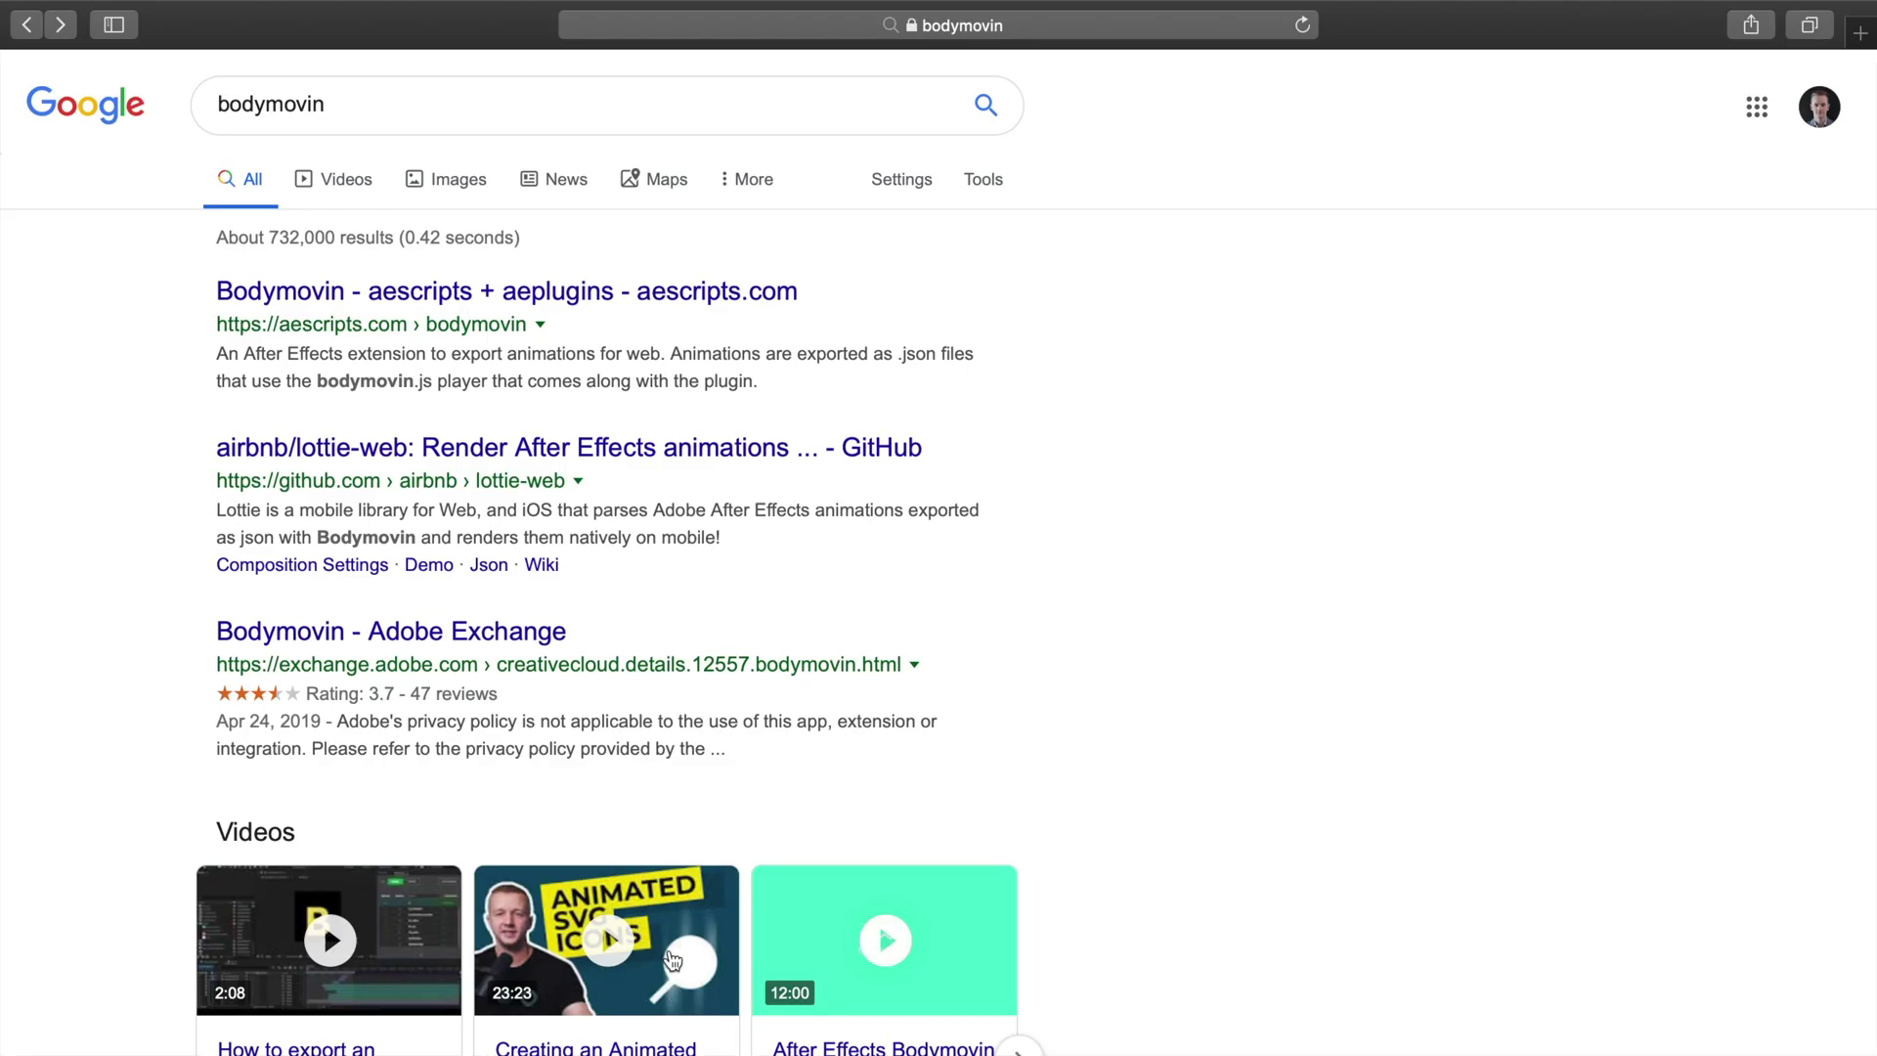
# Open the Bodymovin page on Adobe Exchange and scroll through it.
pyautogui.click(455, 635)
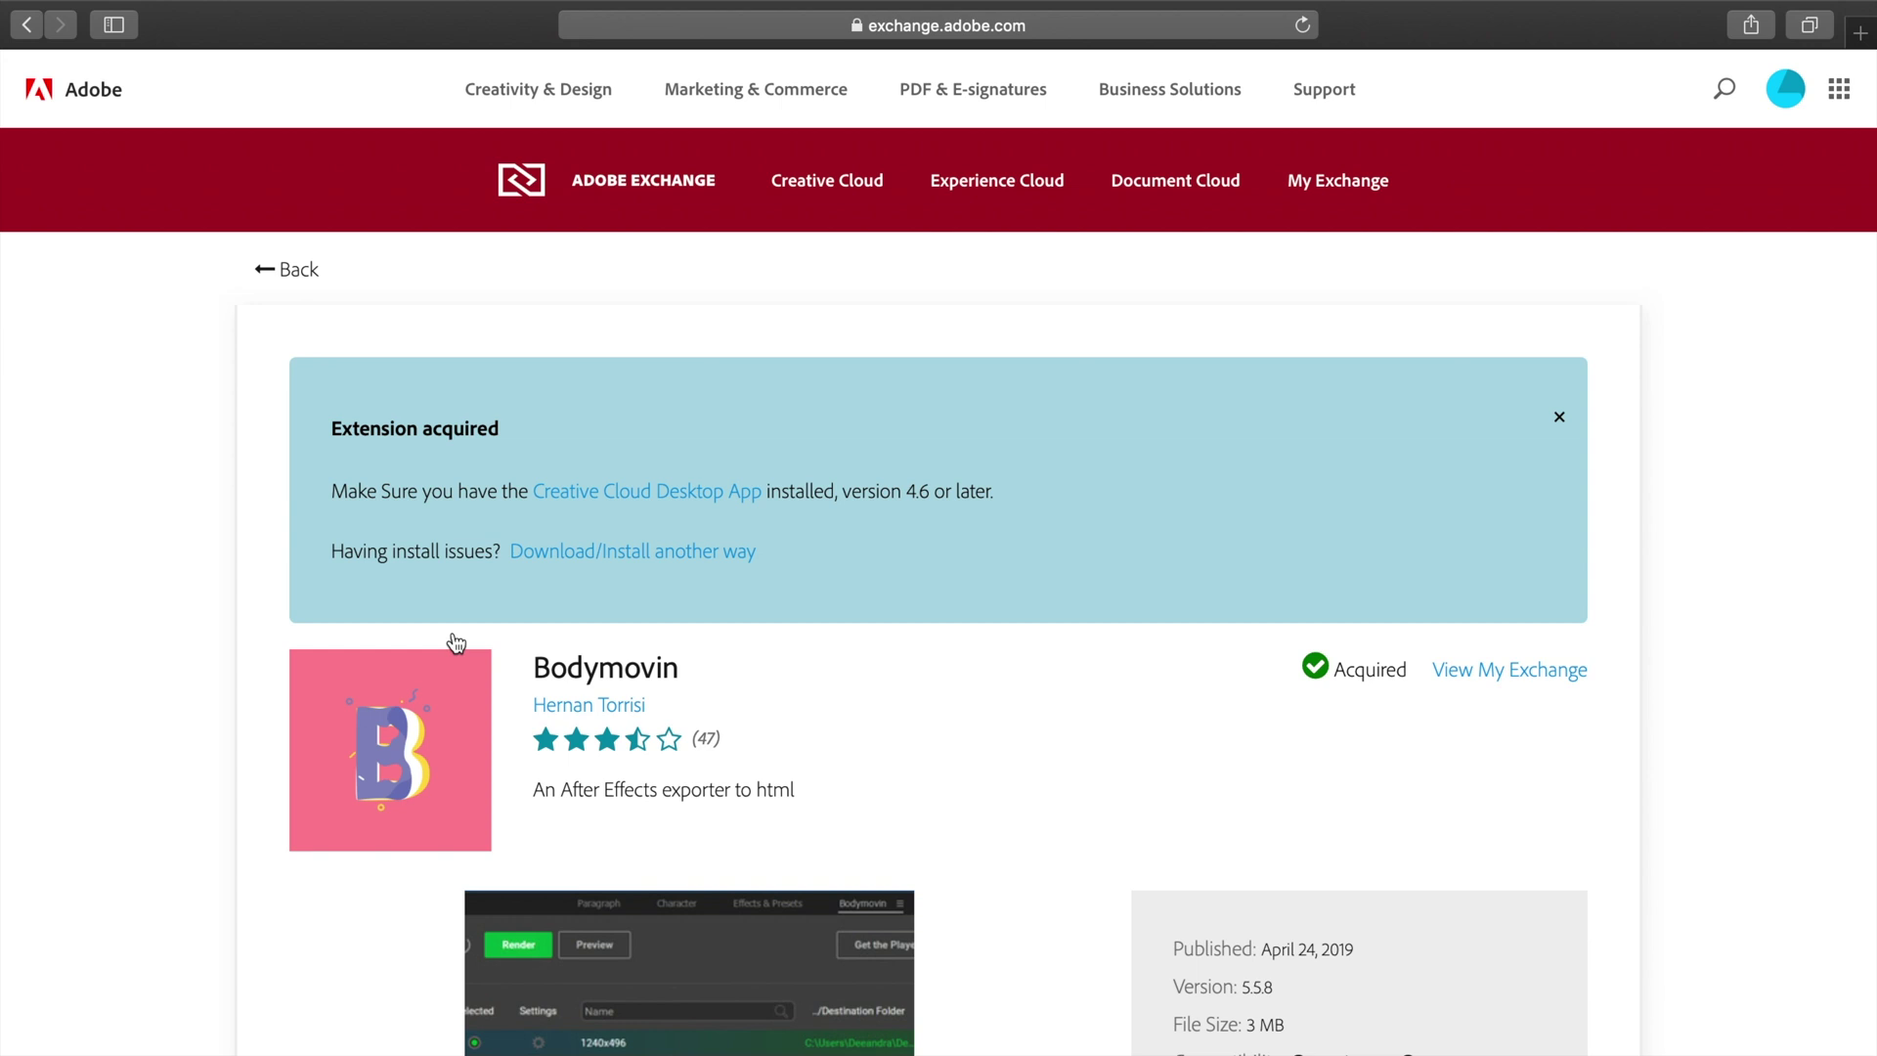
pyautogui.scroll(-10, 930, 782)
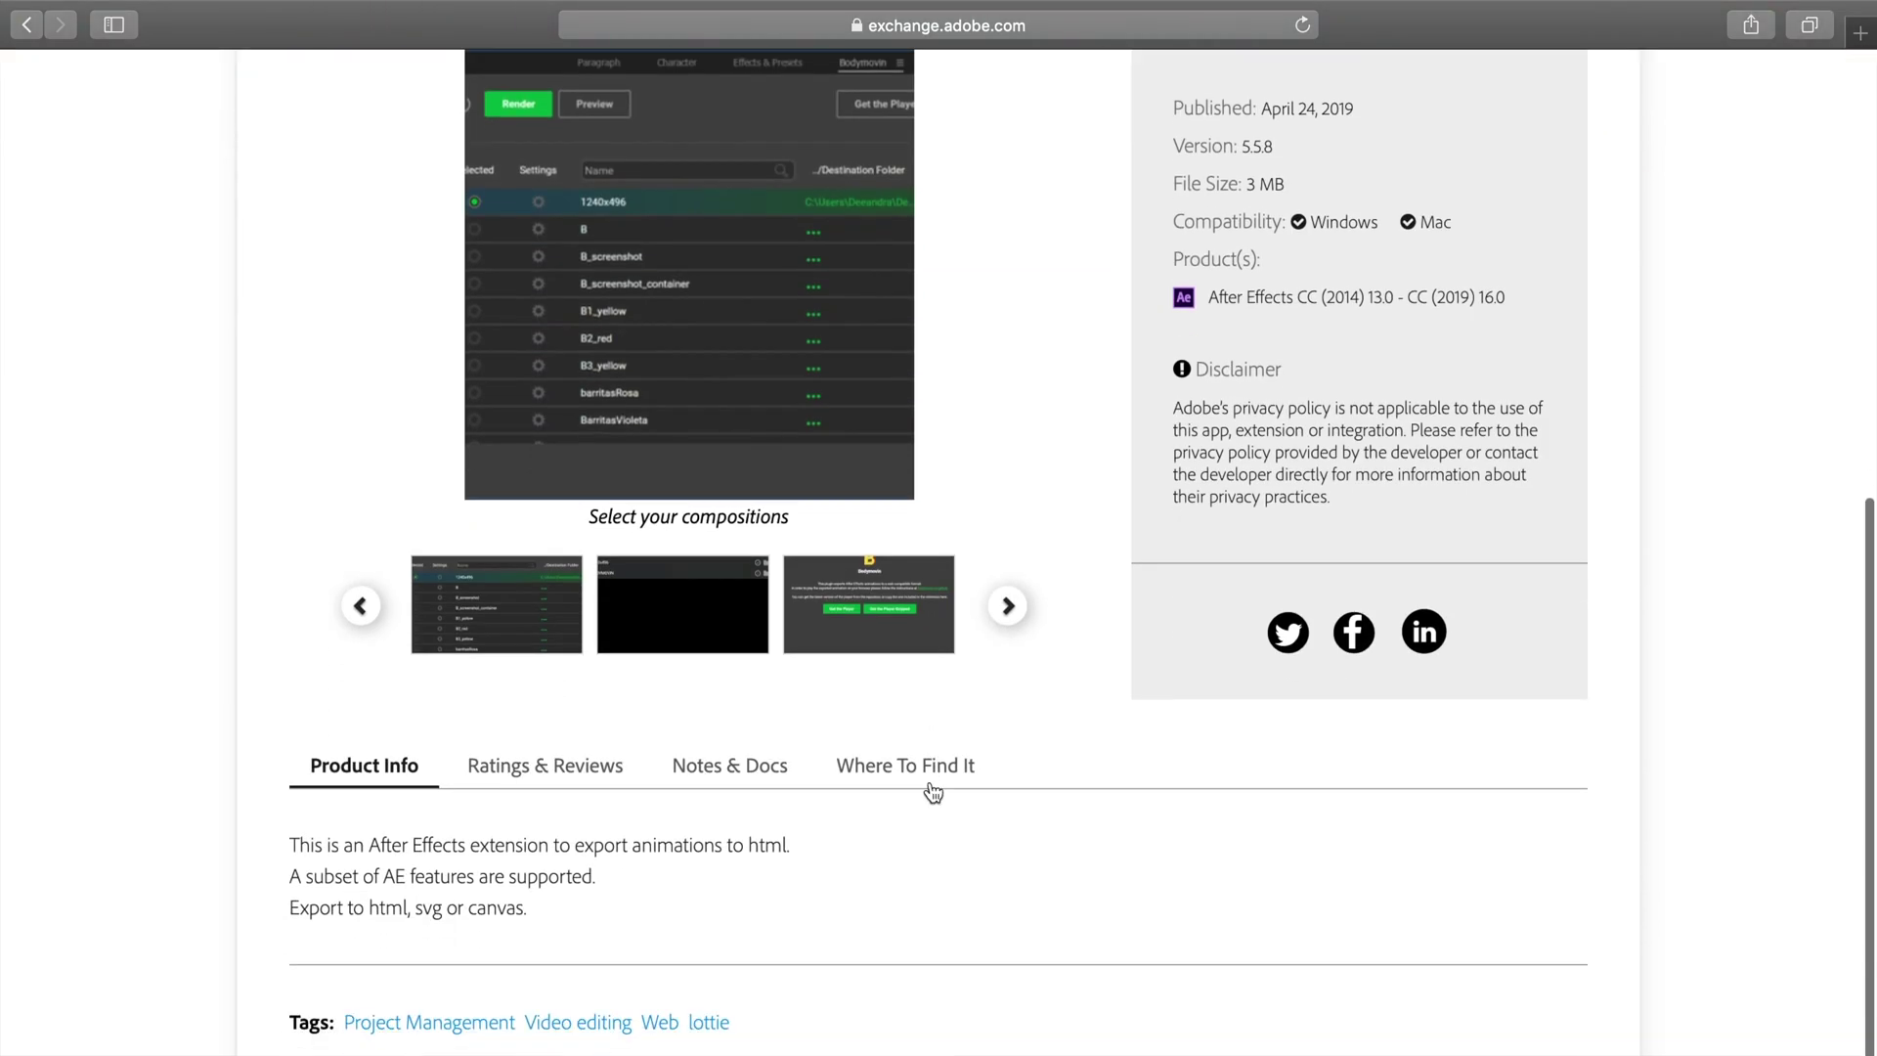
pyautogui.scroll(10, 932, 792)
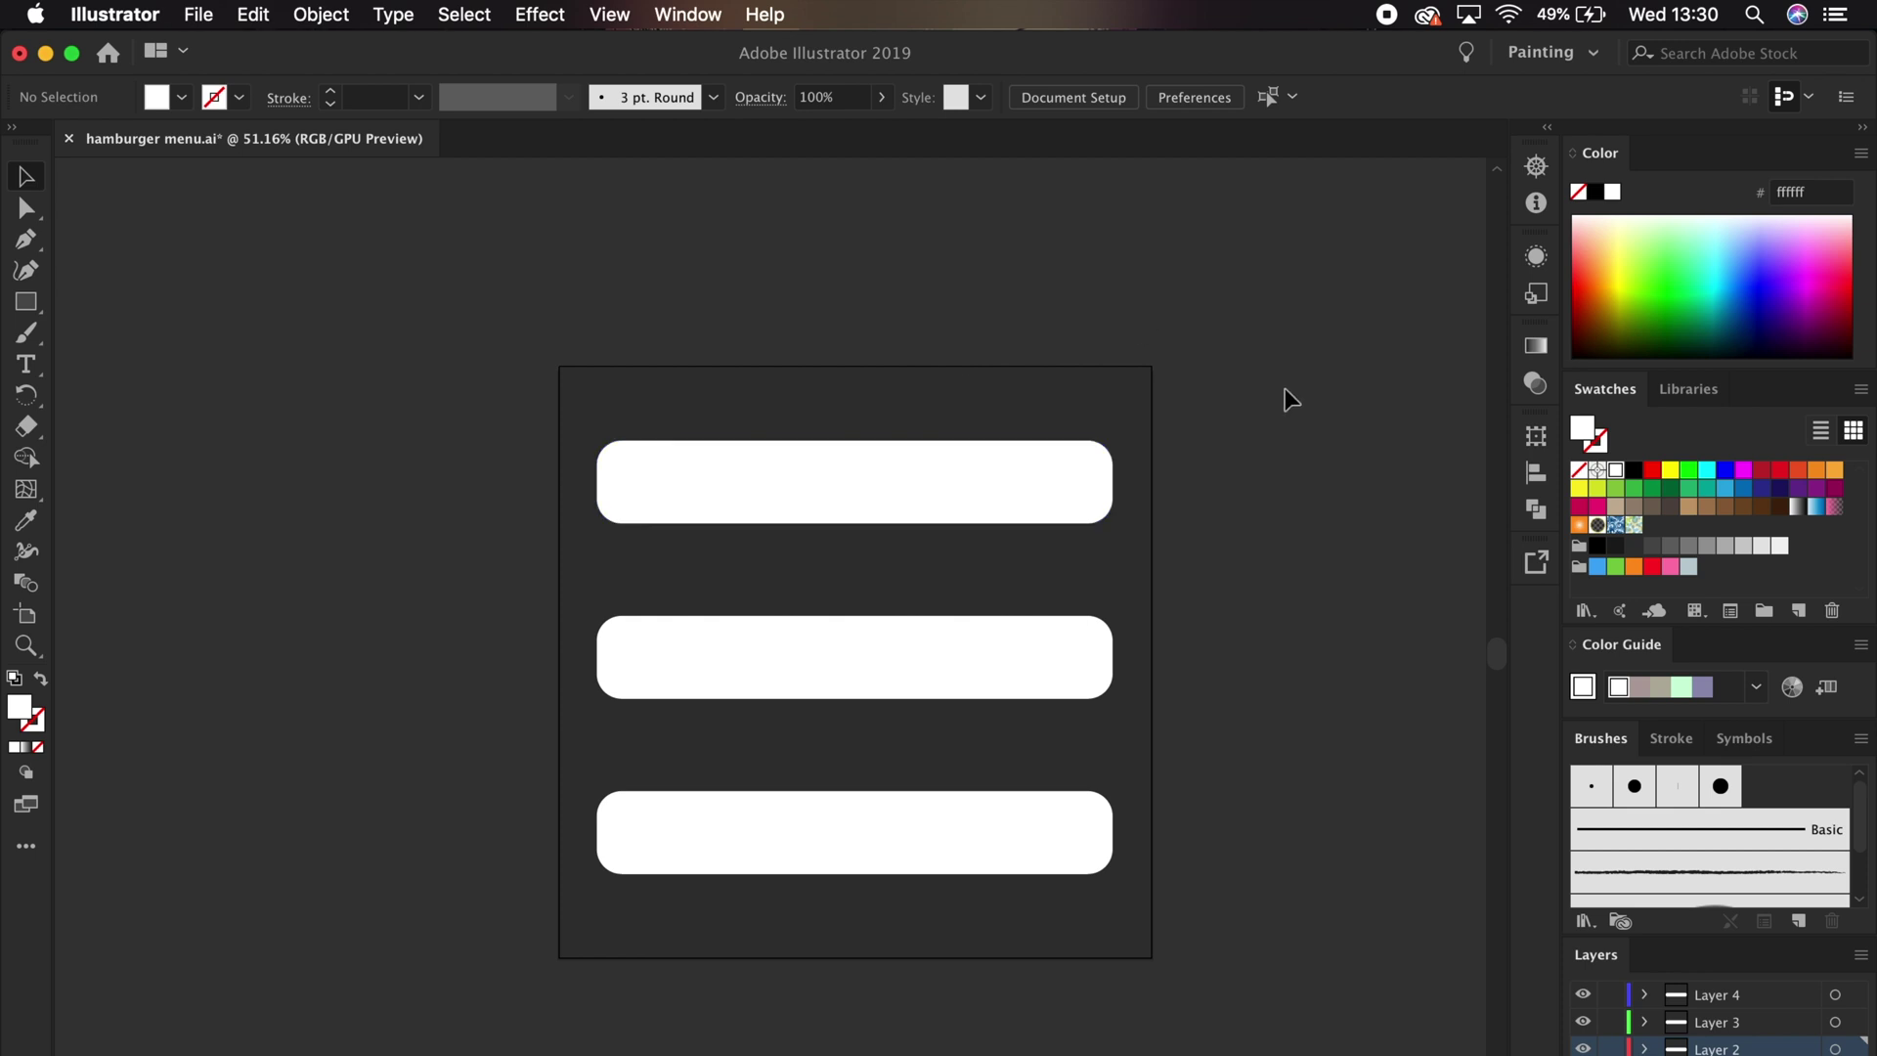
# Save the artwork as hamburger menu.ai and drag it into After Effects' Project panel.
pyautogui.press('super+shift+s')
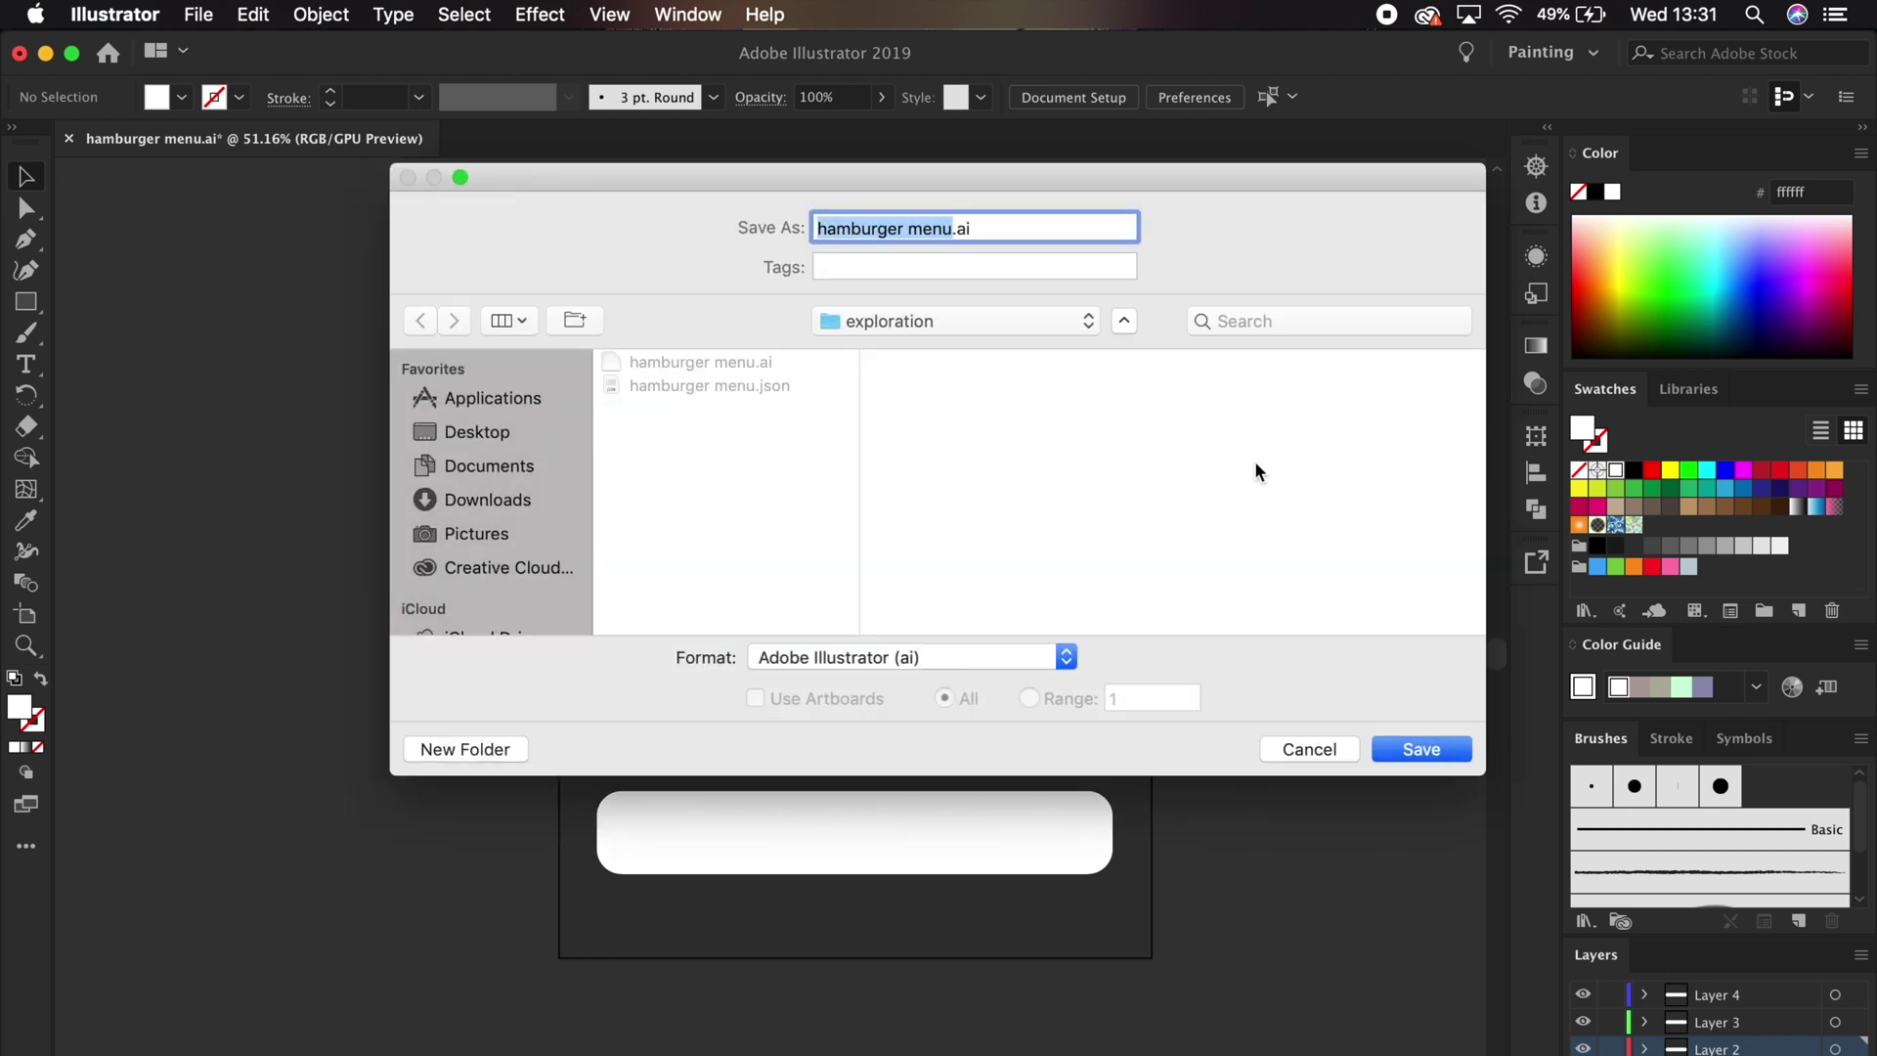
pyautogui.click(1414, 755)
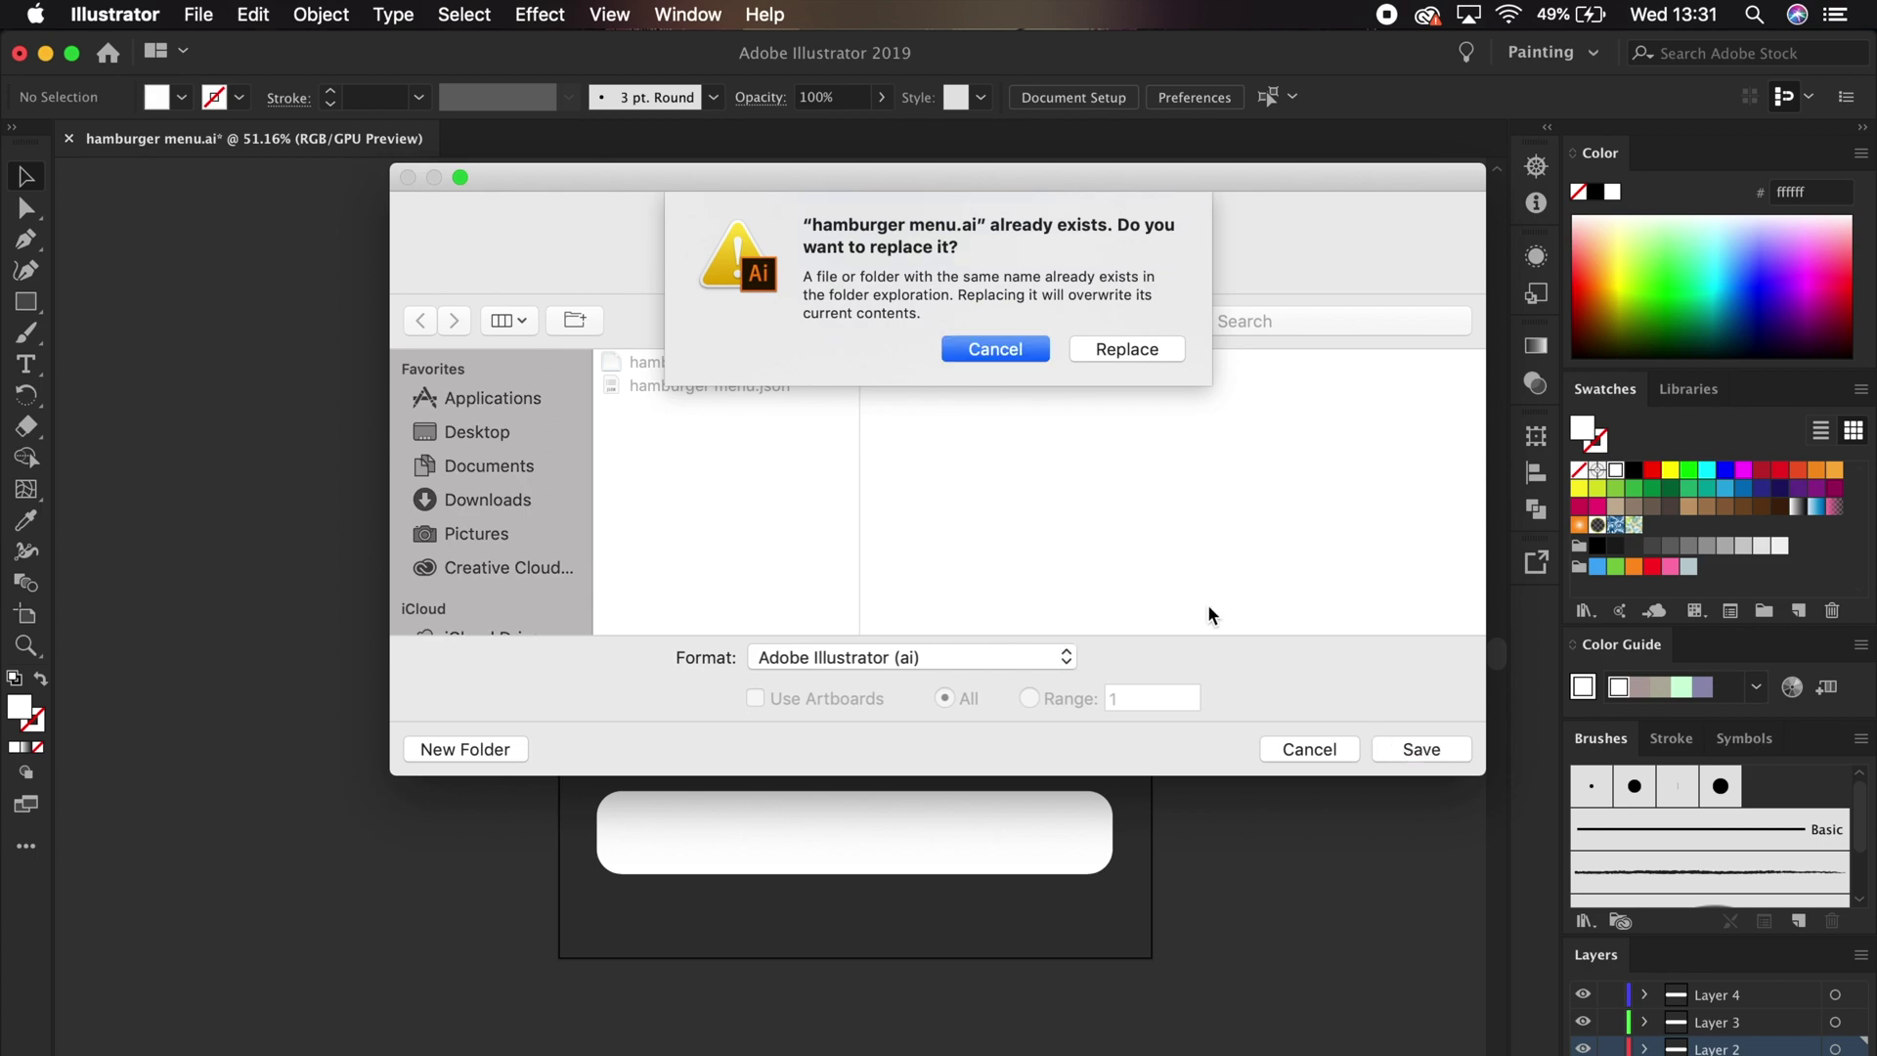
pyautogui.moveTo(825, 328); pyautogui.dragTo(174, 516)
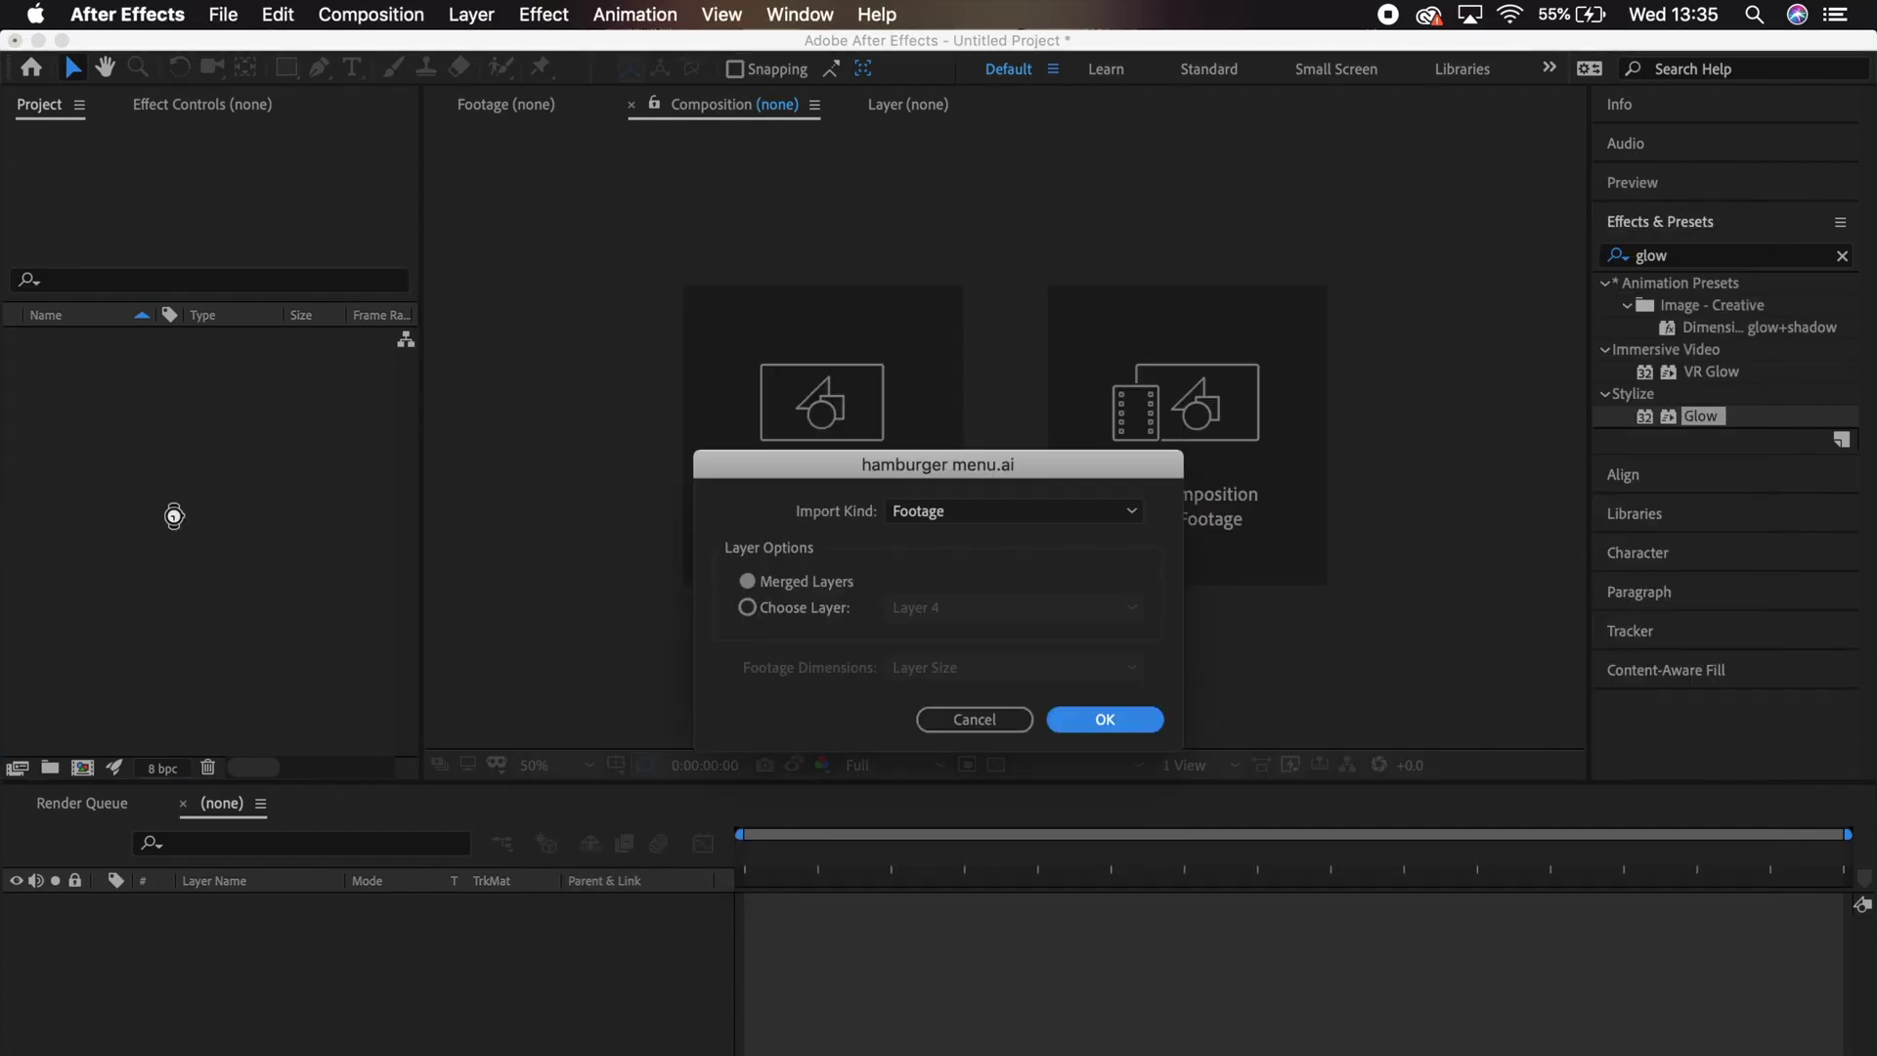
# Import hamburger menu.ai as a composition and open it in the timeline.
pyautogui.click(969, 516)
pyautogui.click(983, 572)
pyautogui.click(1103, 719)
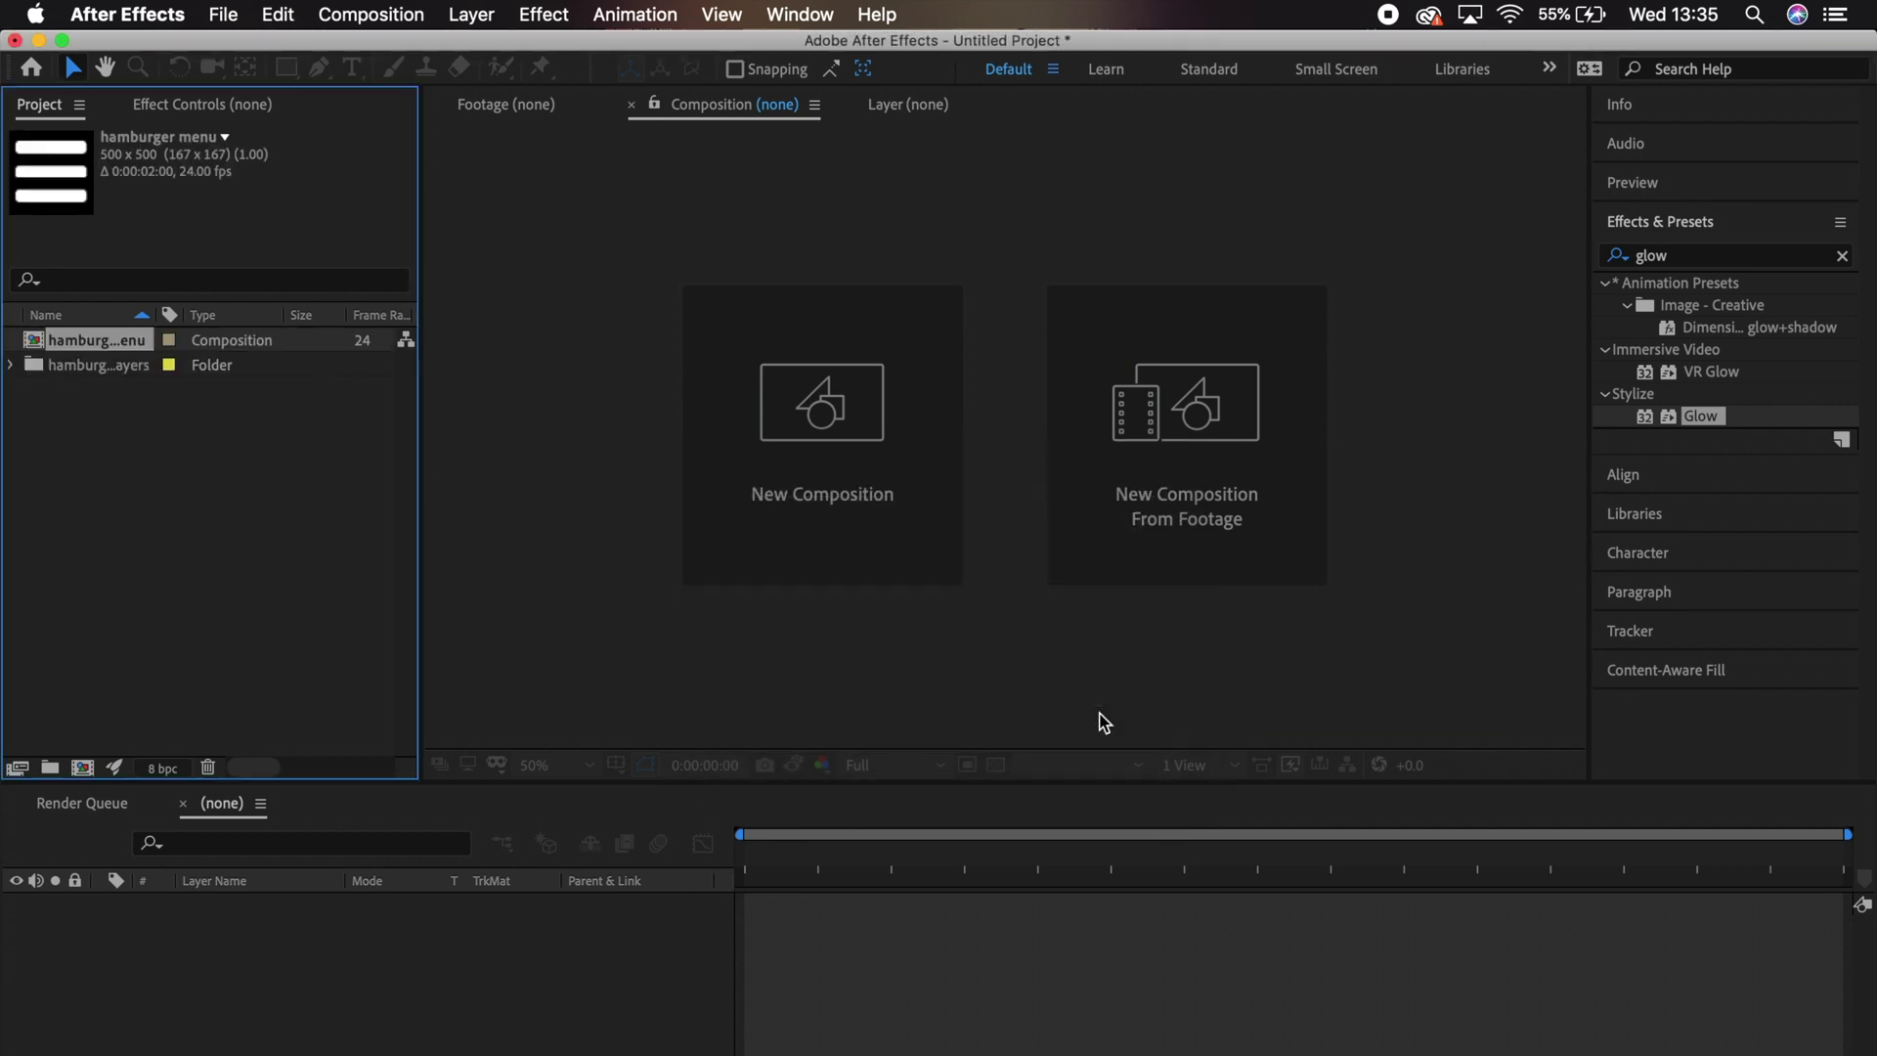
pyautogui.moveTo(98, 352); pyautogui.dragTo(293, 960)
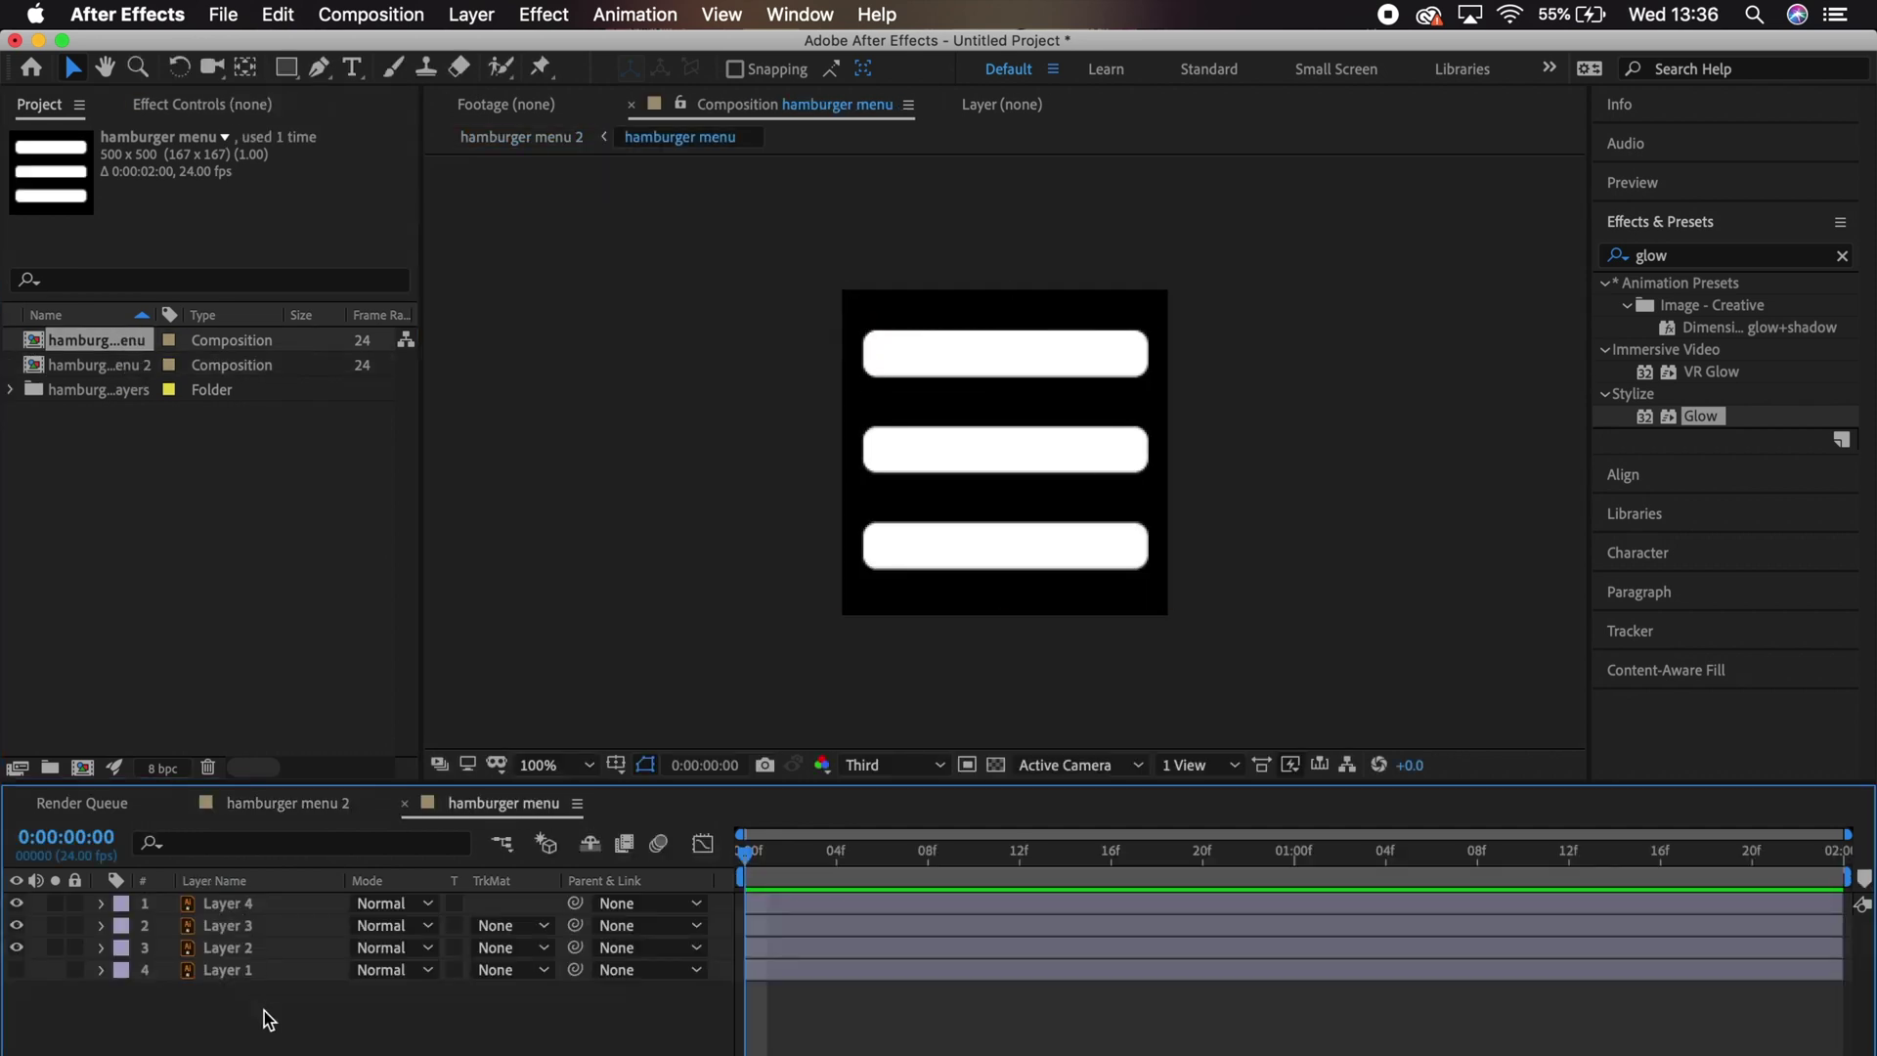
# Delete Layer 1 and create shape layers from the remaining vector bar layers.
pyautogui.click(233, 974)
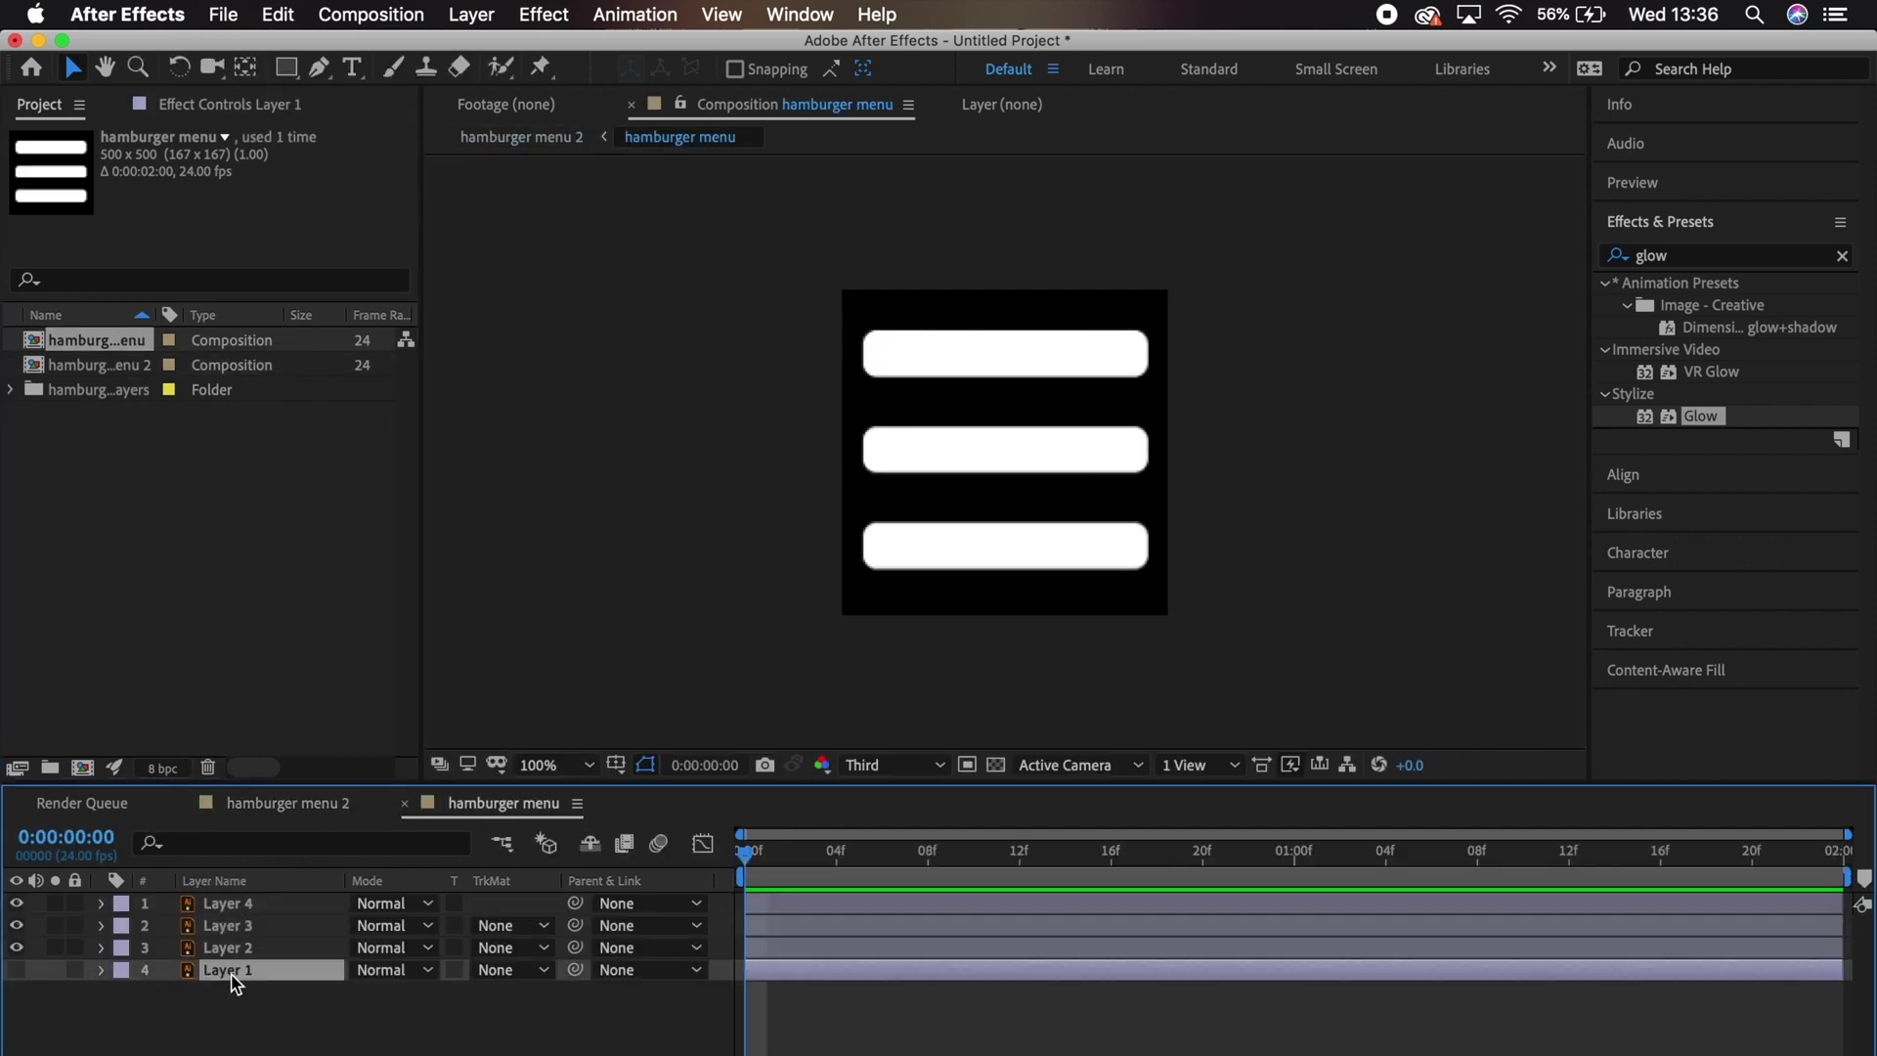
pyautogui.press('Delete')
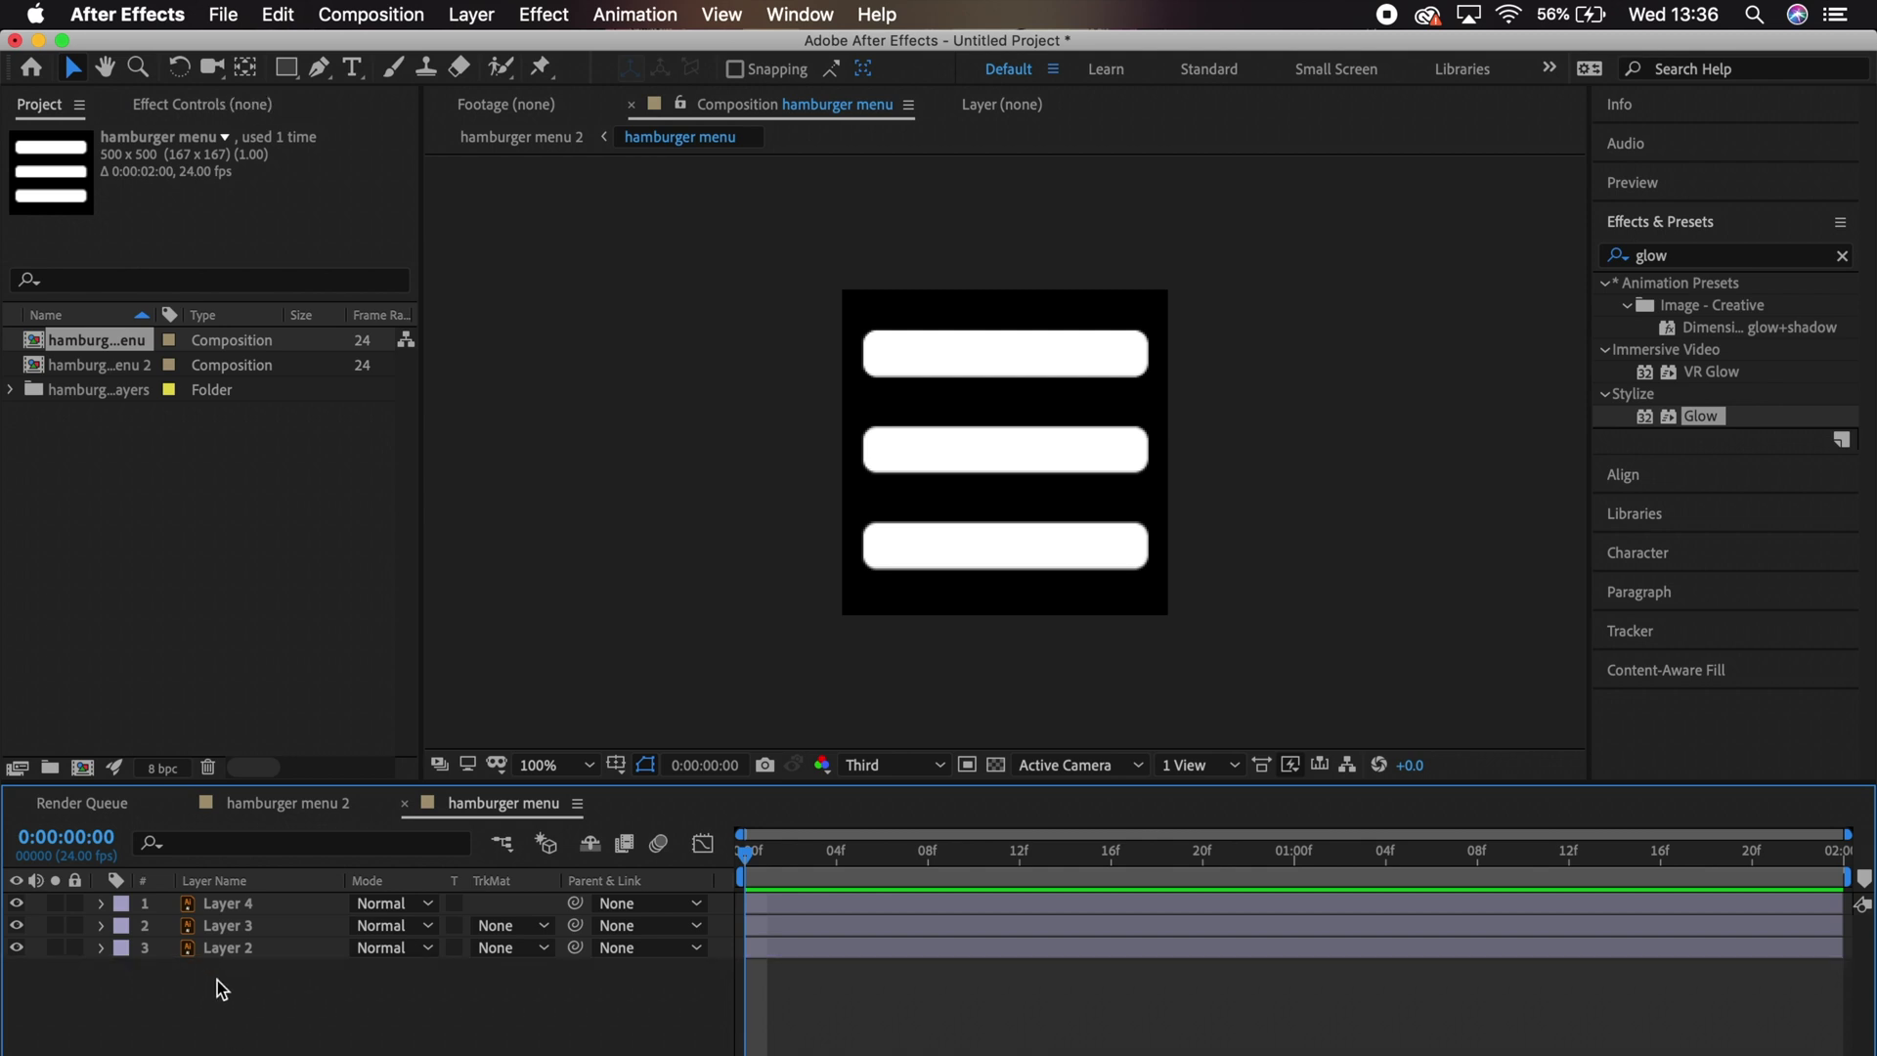
pyautogui.press('super+a')
pyautogui.rightClick(244, 903)
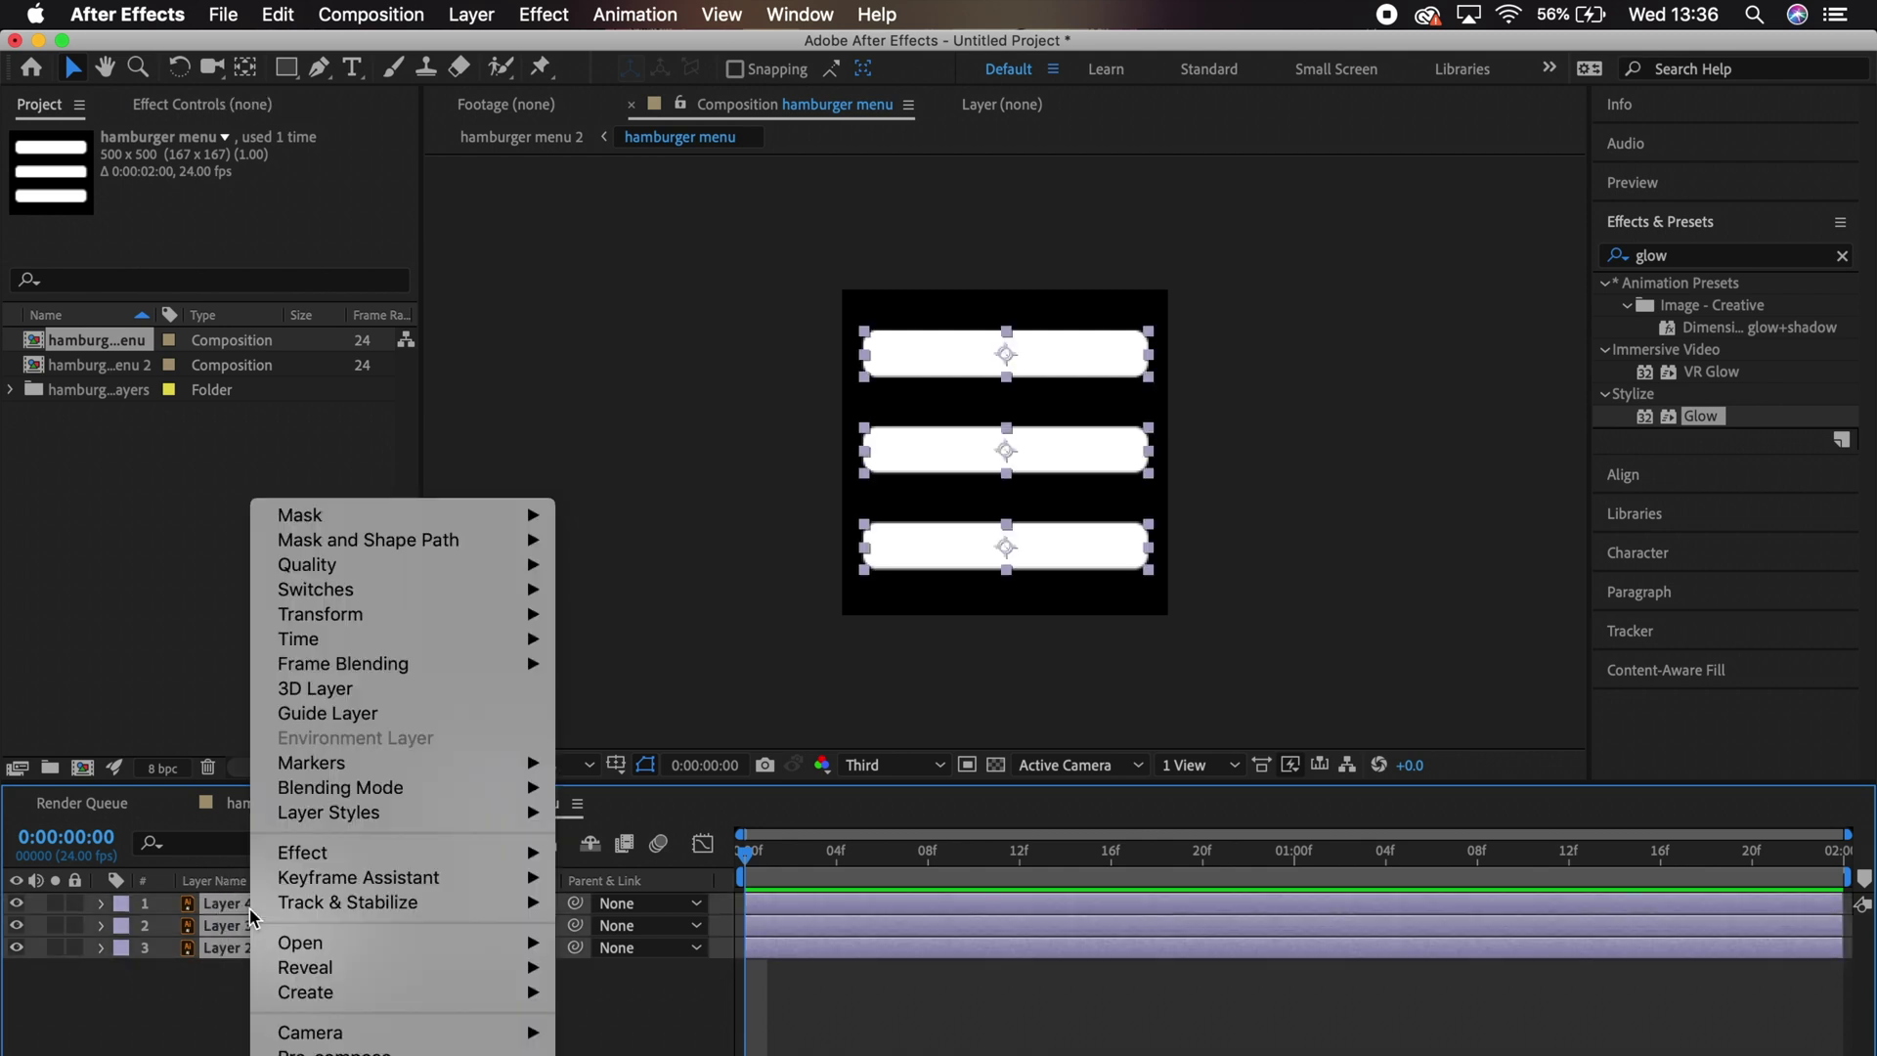
pyautogui.moveTo(412, 990)
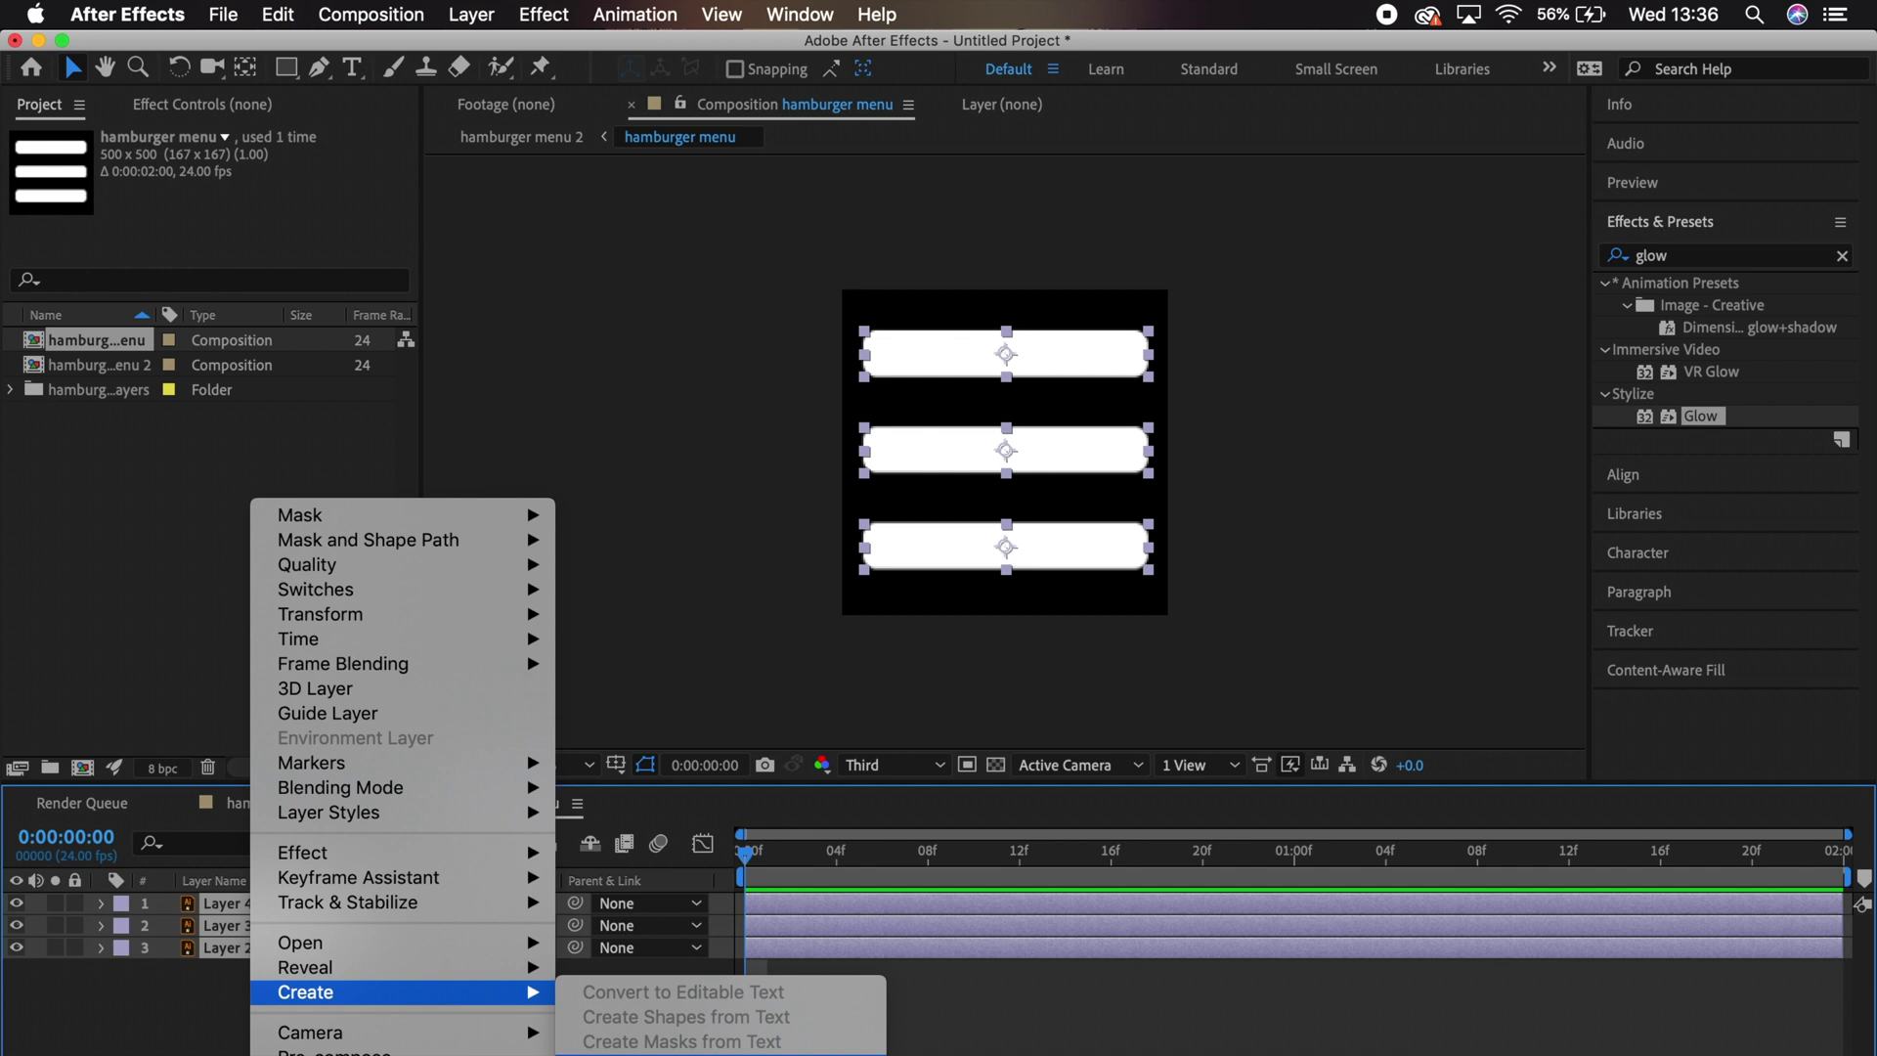
pyautogui.click(684, 1054)
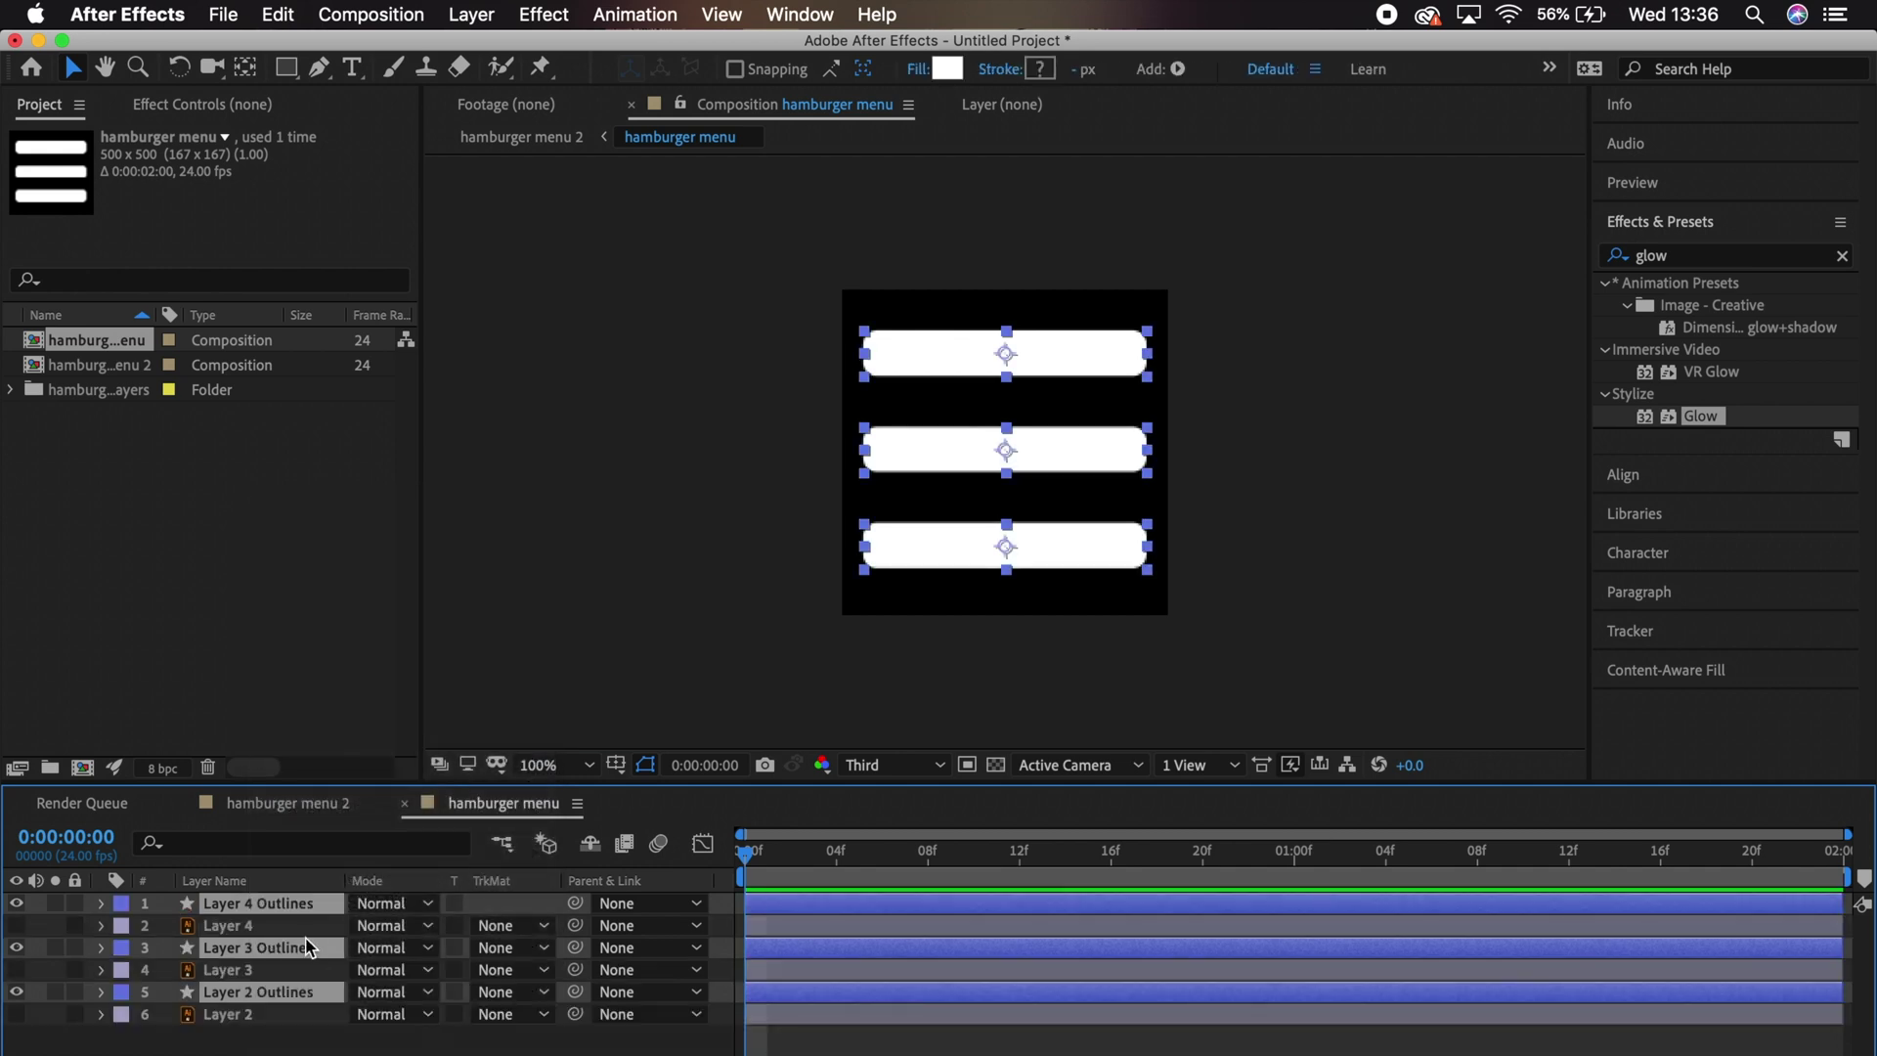
# Delete the original Layers 2–4, leaving only the Outlines shape layers.
pyautogui.click(288, 929)
pyautogui.keyDown('super'); pyautogui.click(267, 972); pyautogui.keyUp('super')
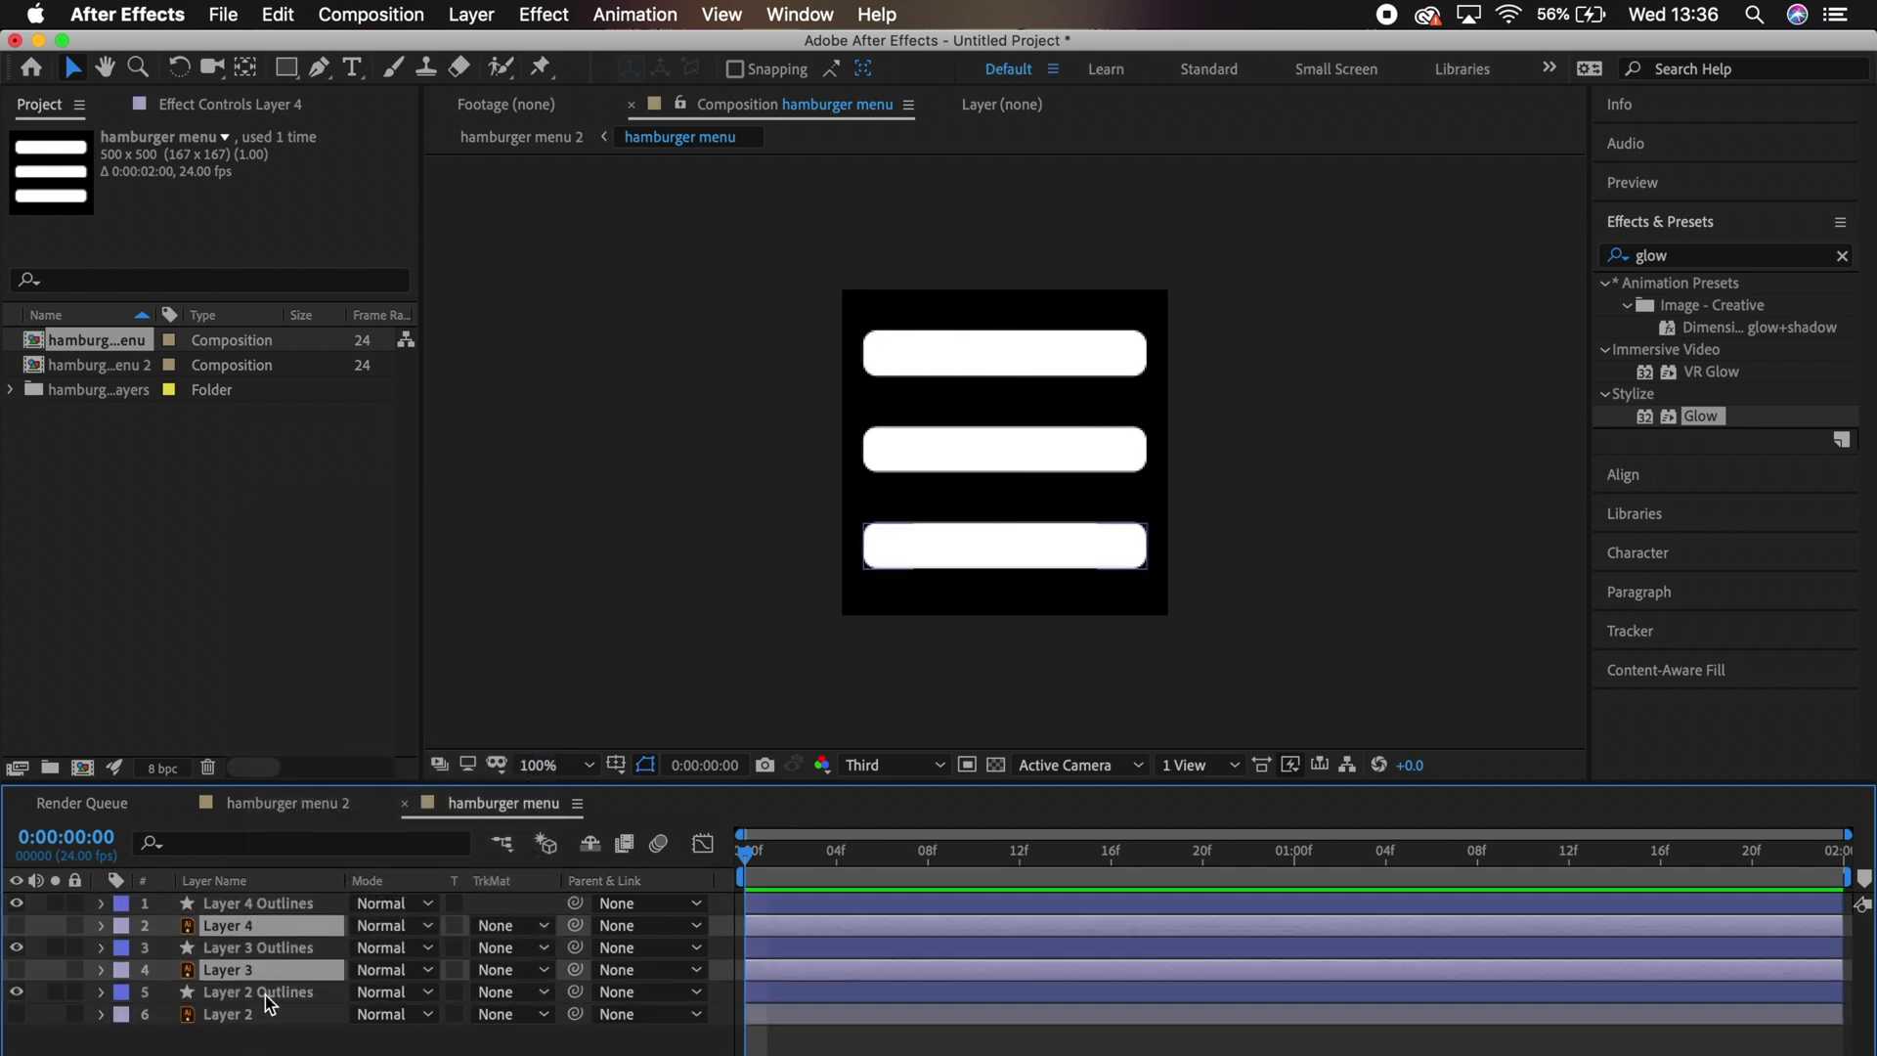
pyautogui.keyDown('super'); pyautogui.click(266, 1017); pyautogui.keyUp('super')
pyautogui.press('Delete')
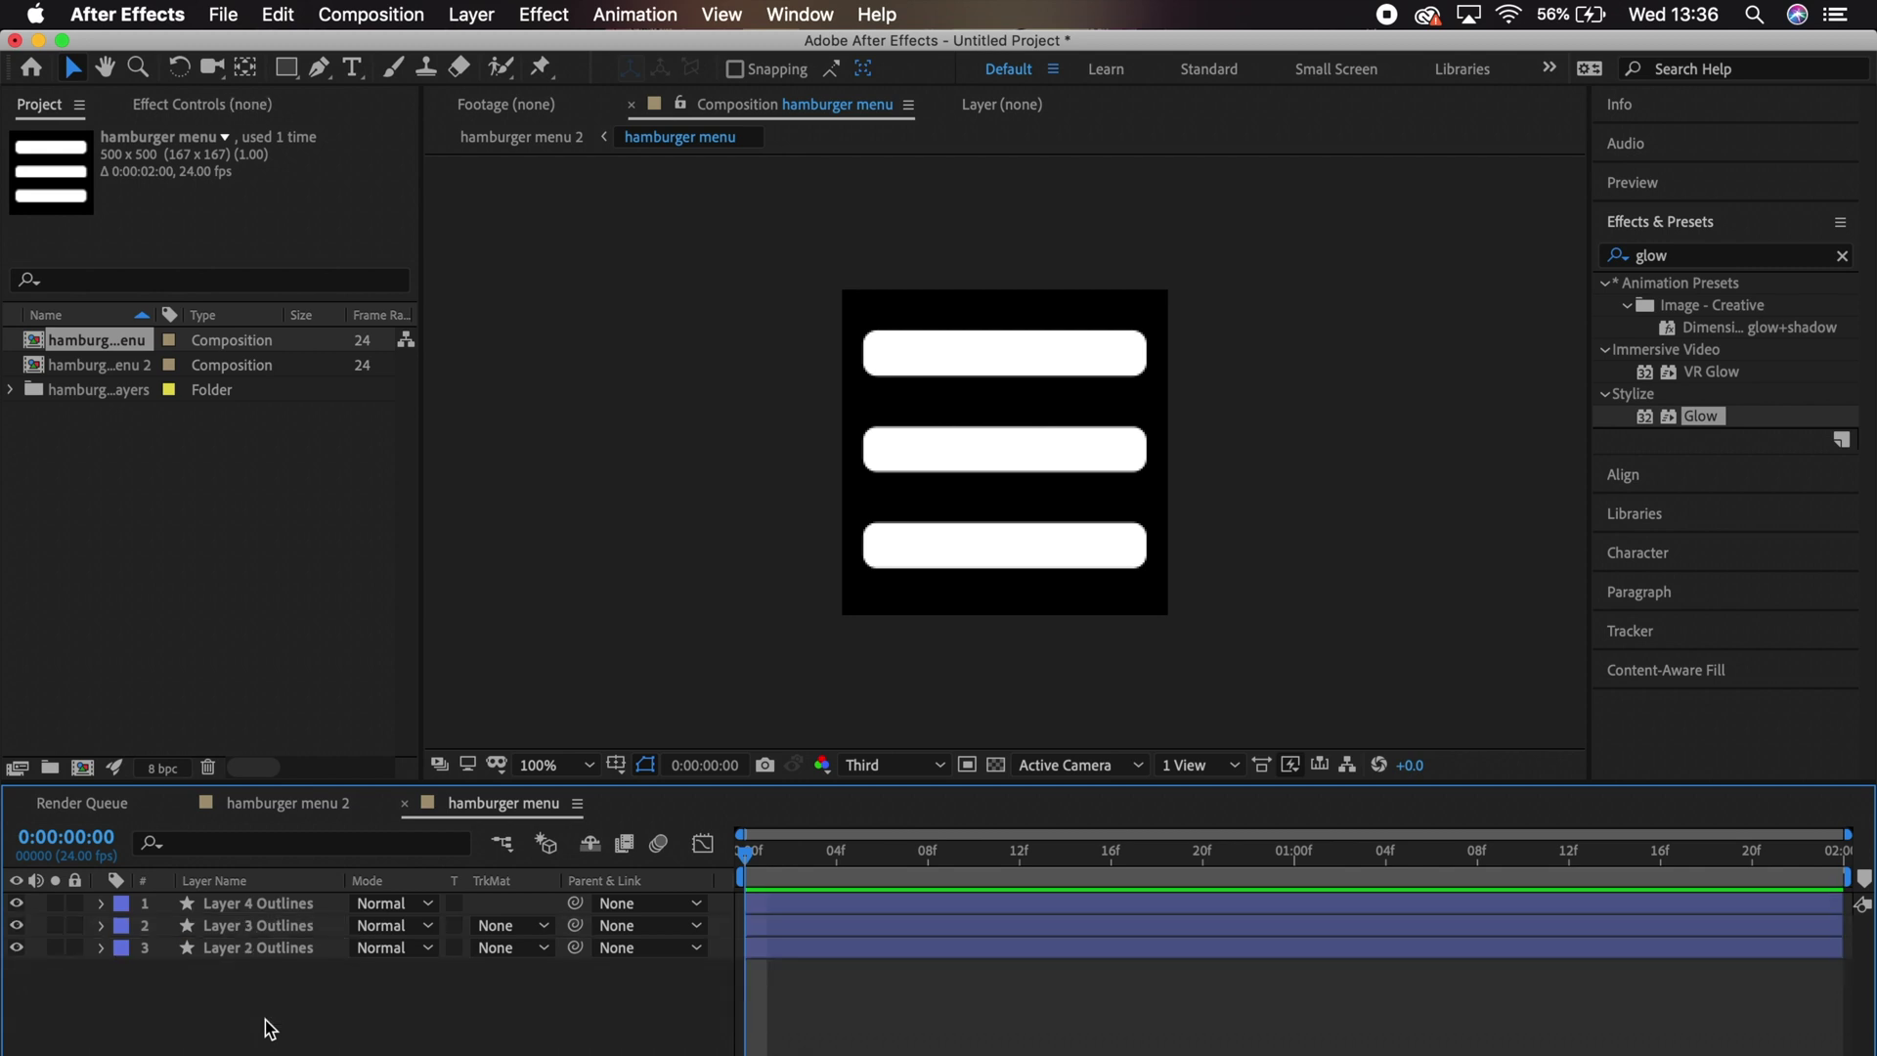
pyautogui.click(276, 949)
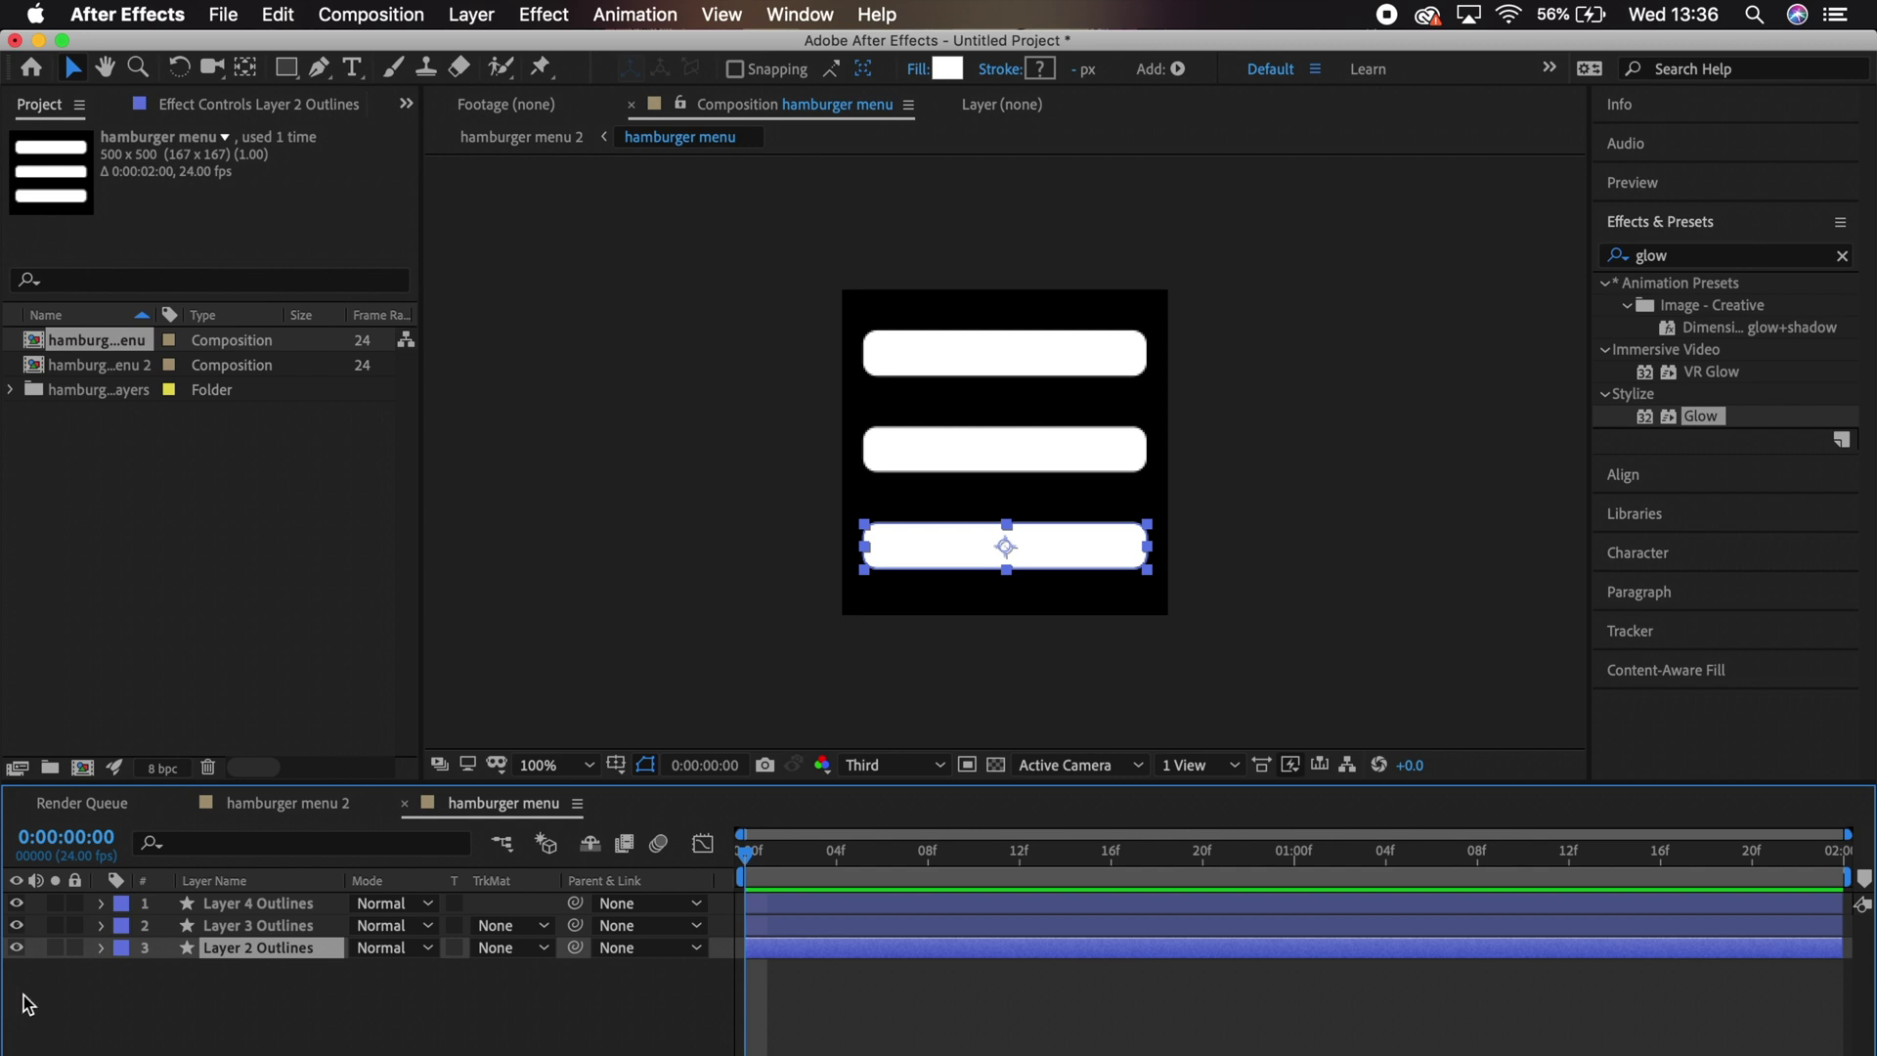
# Keyframe the bottom bar's Position so it moves up onto the middle bar by frame 4.
pyautogui.click(102, 949)
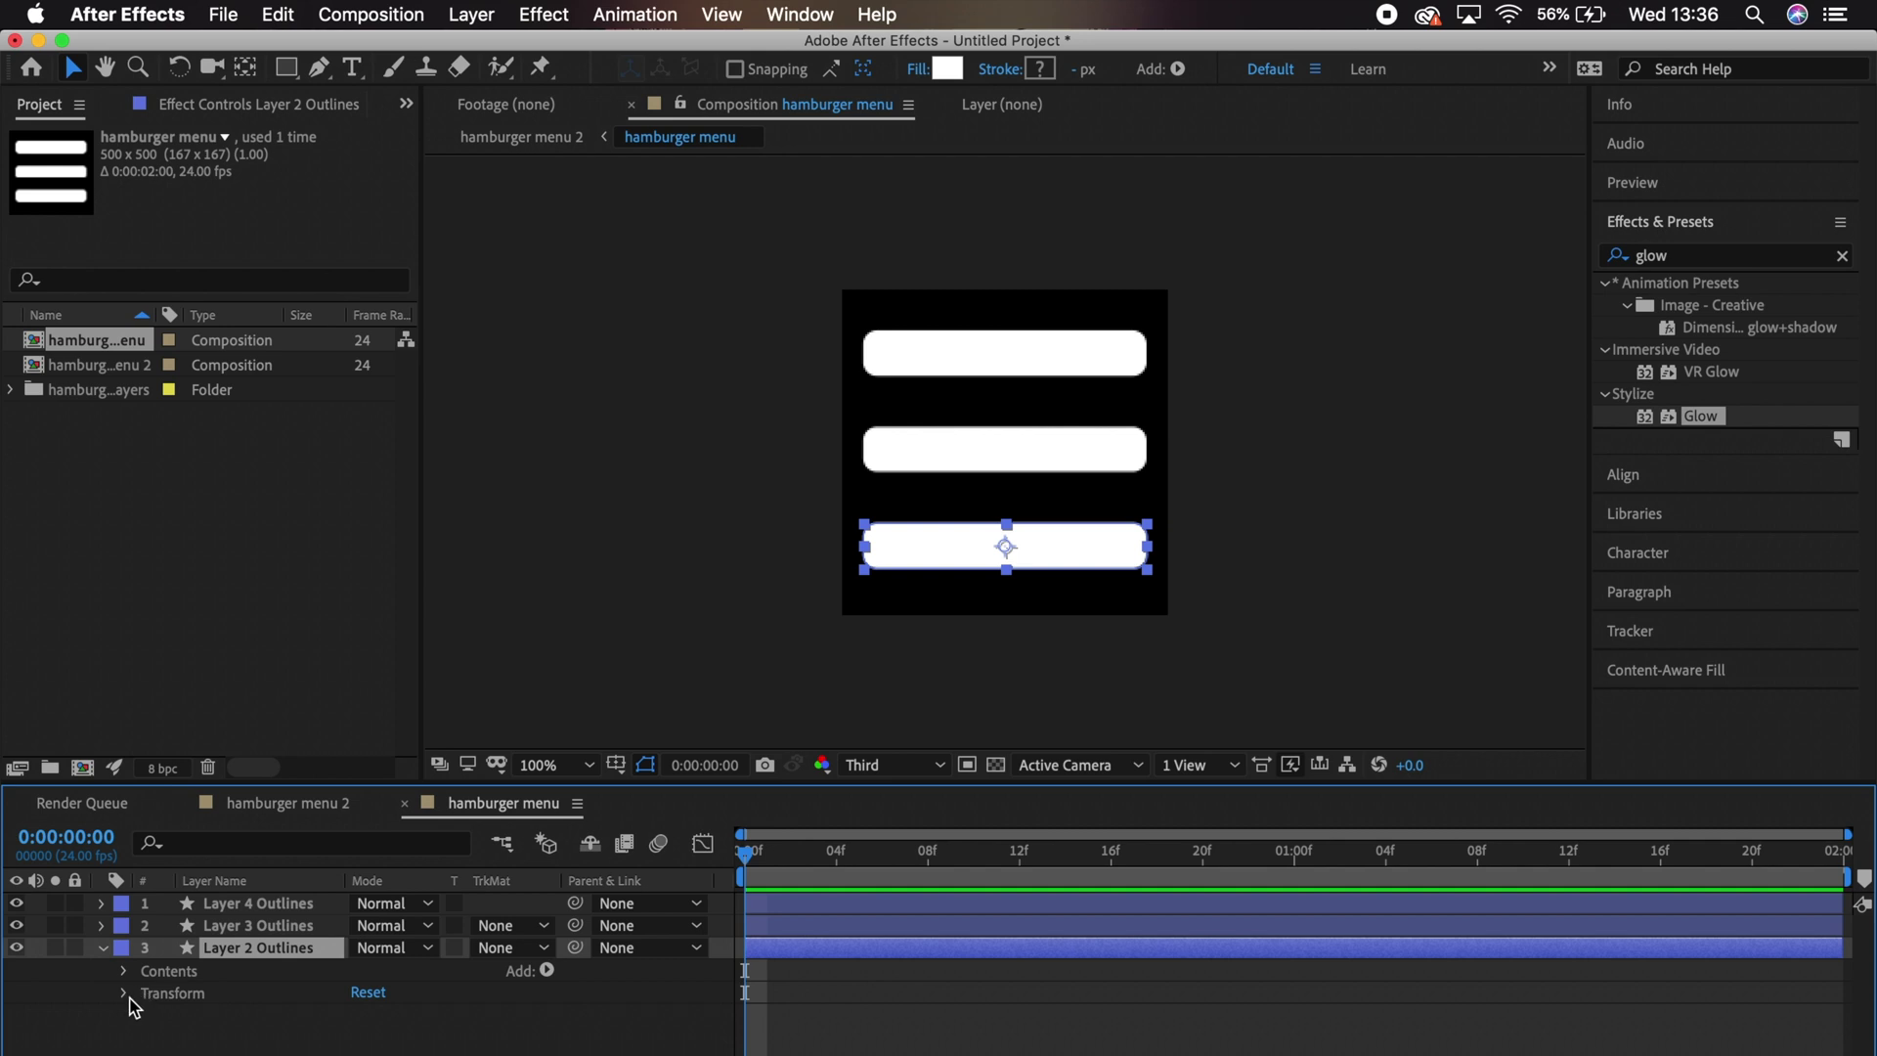
pyautogui.click(124, 993)
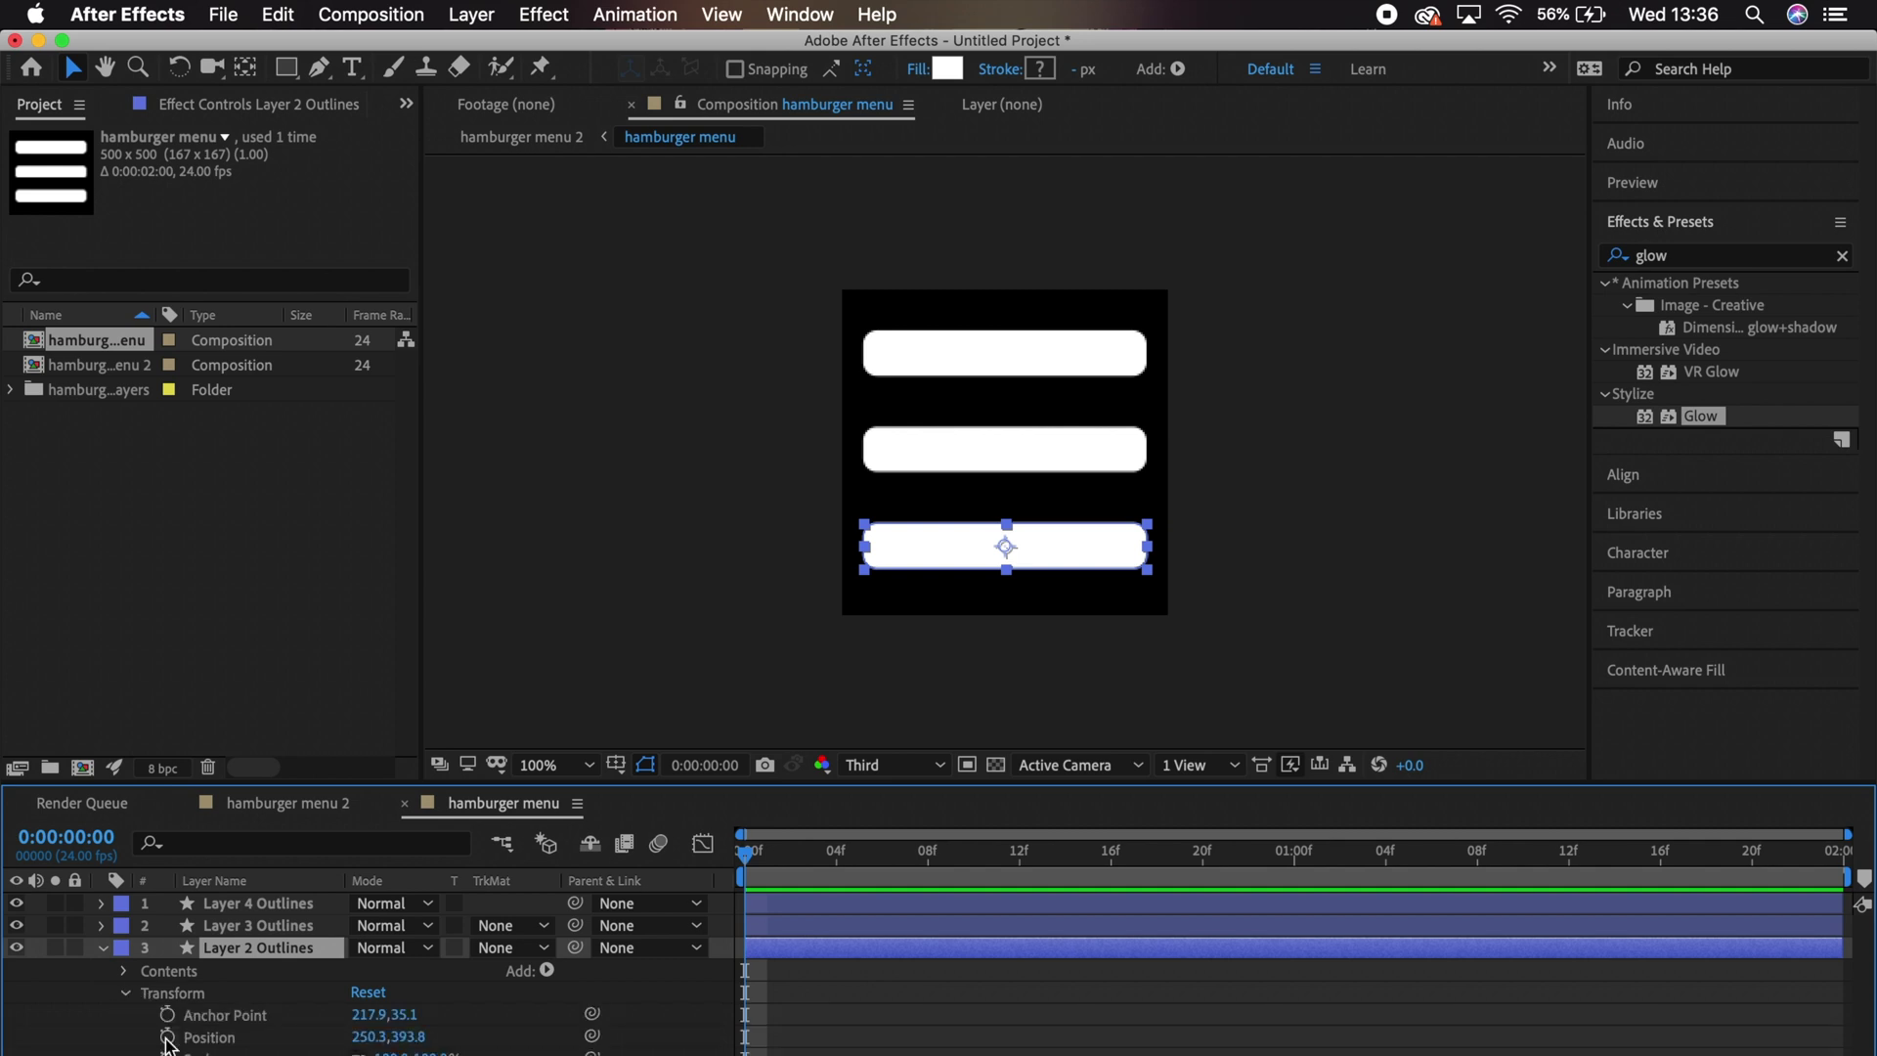
pyautogui.click(167, 1037)
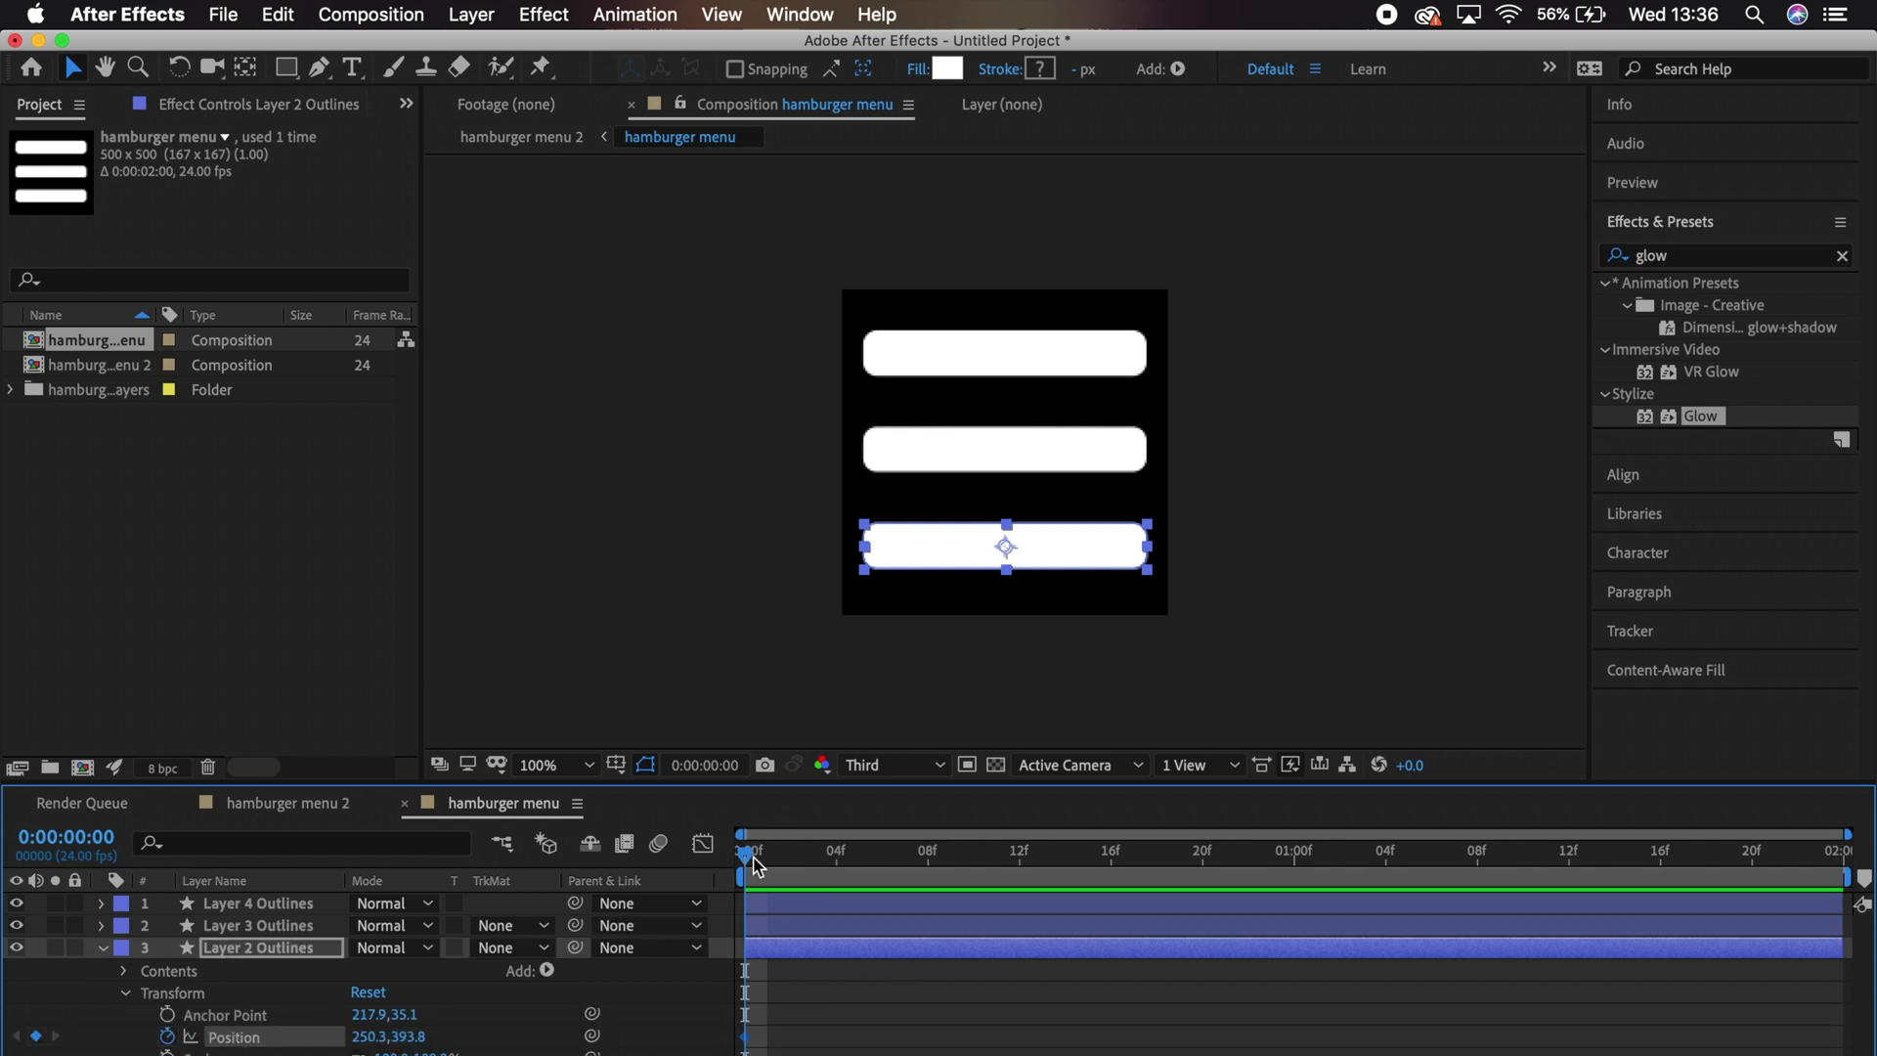
pyautogui.moveTo(748, 856); pyautogui.dragTo(841, 878)
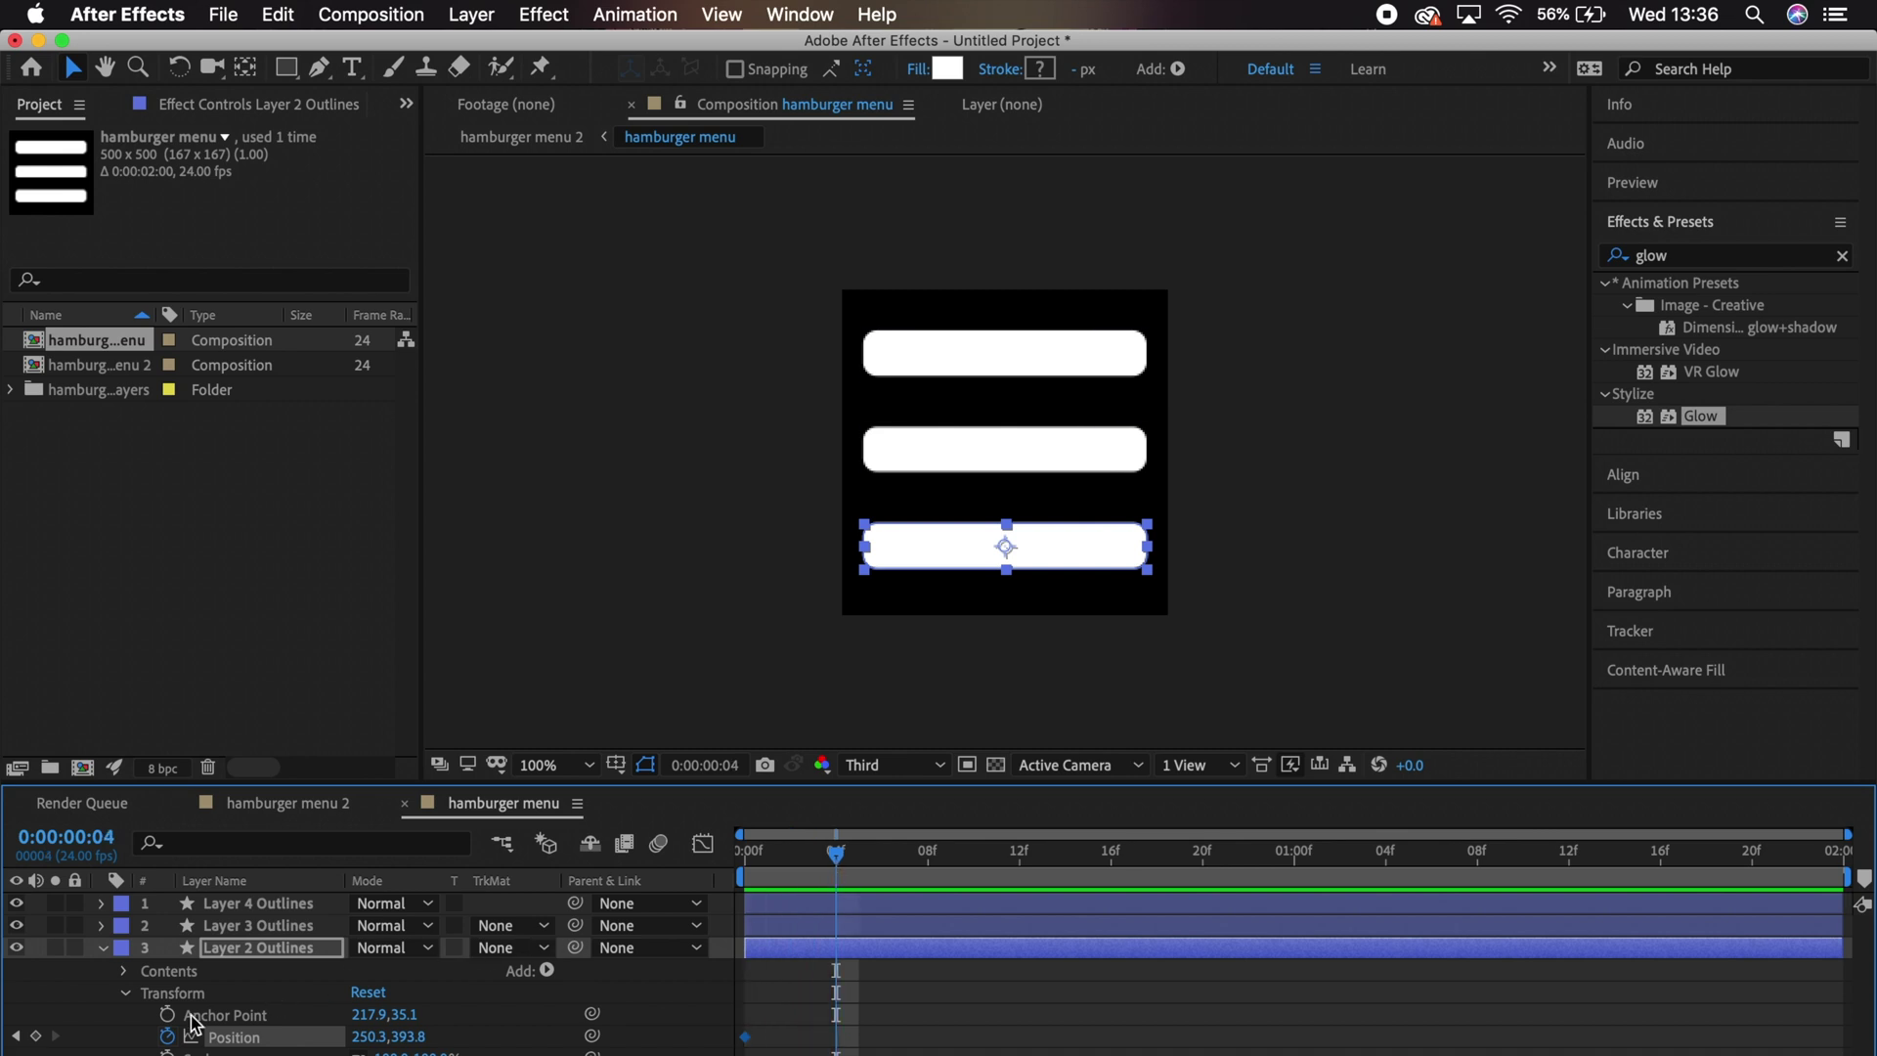
pyautogui.click(37, 1037)
pyautogui.moveTo(959, 565); pyautogui.dragTo(959, 473)
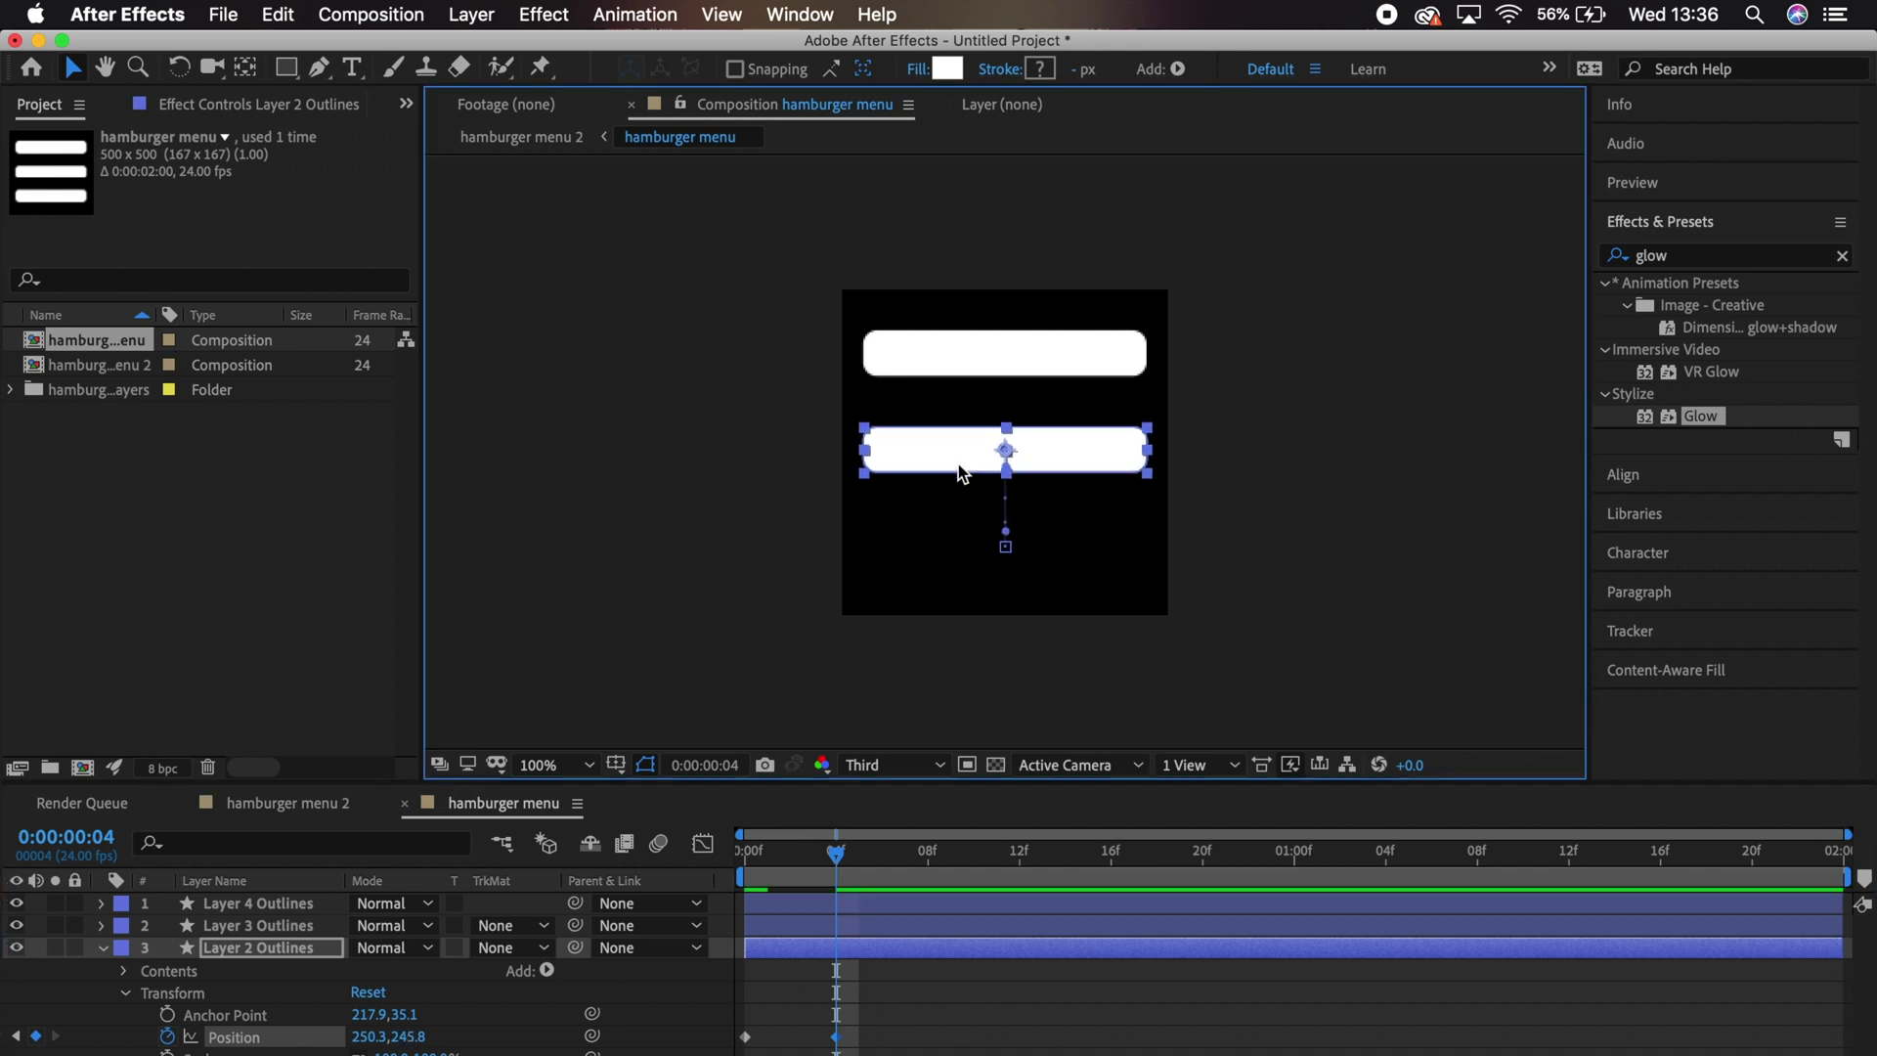
# Keyframe the top bar's Position so it slides down onto the middle bar by frame 4.
pyautogui.click(100, 911)
pyautogui.press('Home')
pyautogui.click(101, 903)
pyautogui.click(125, 948)
pyautogui.click(167, 992)
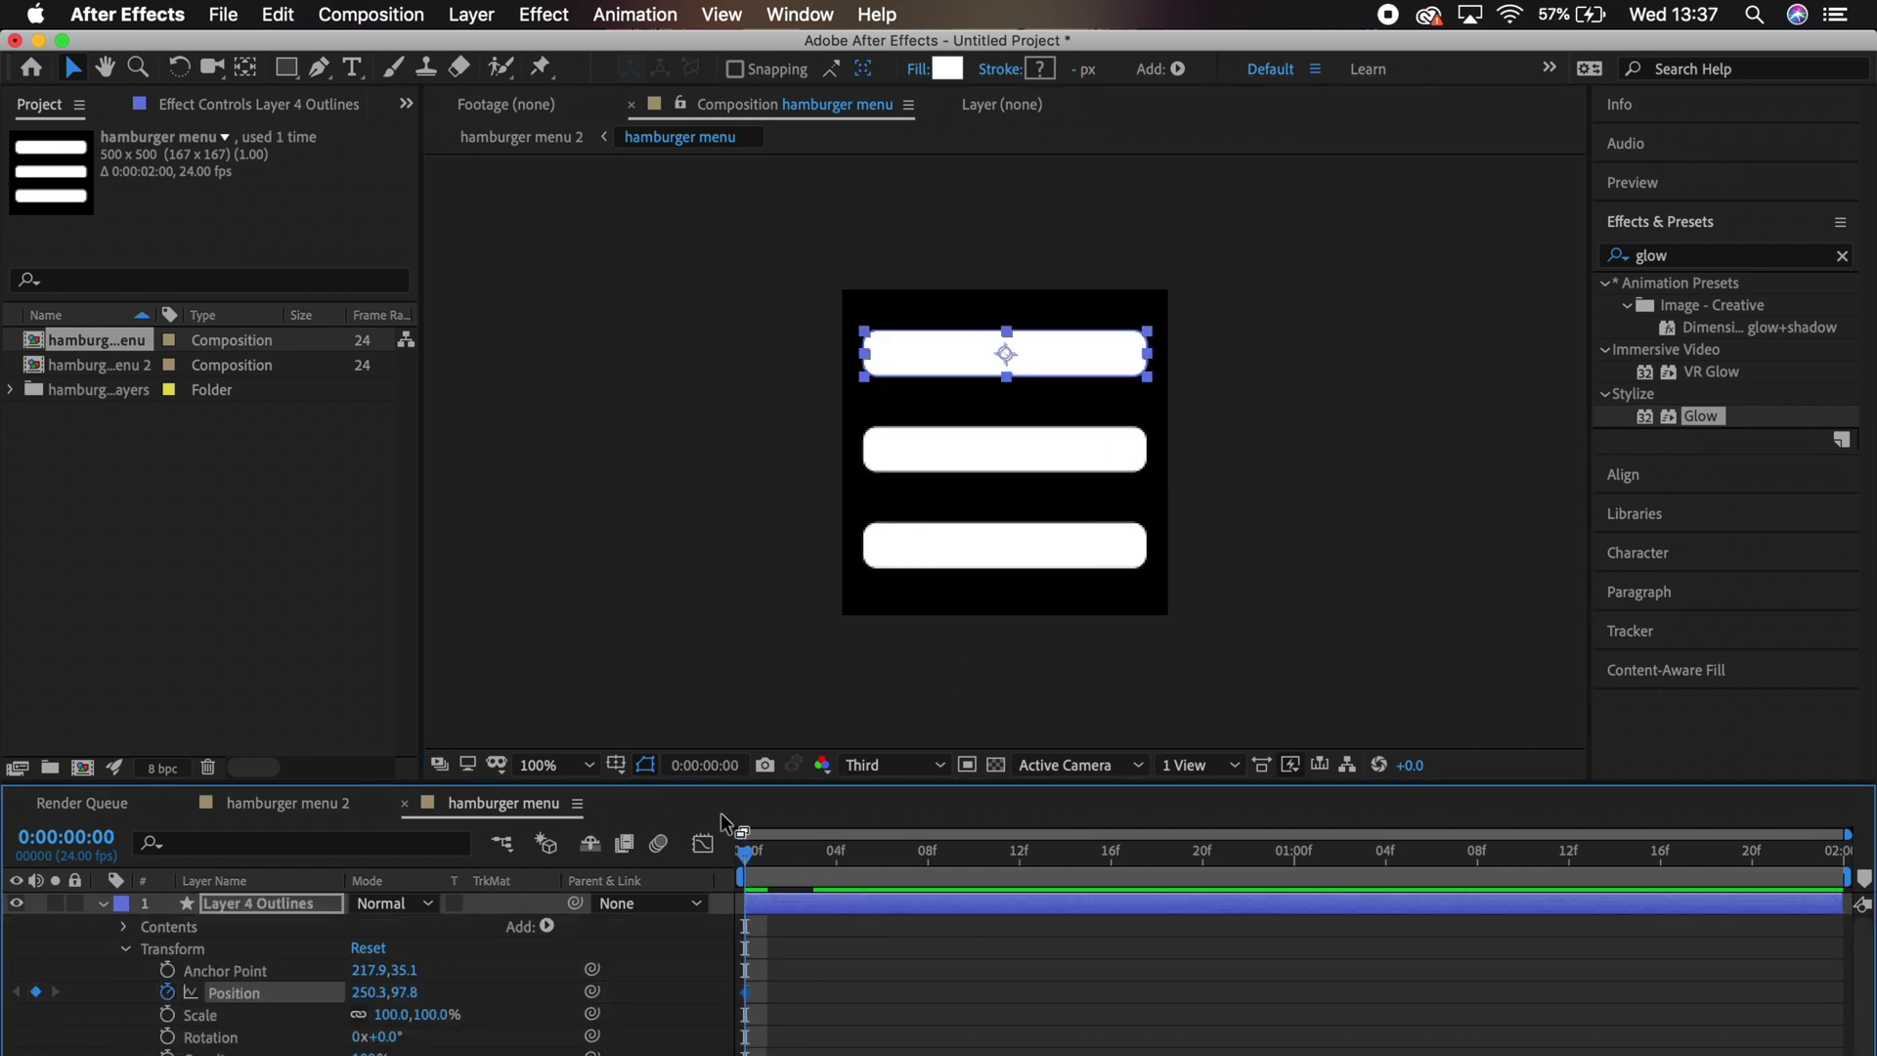
pyautogui.moveTo(745, 852); pyautogui.dragTo(836, 853)
pyautogui.moveTo(955, 357); pyautogui.dragTo(956, 451)
pyautogui.moveTo(836, 853)
pyautogui.mouseDown()
pyautogui.moveTo(708, 862)
pyautogui.moveTo(836, 860)
pyautogui.mouseUp()
# At frame 8, set the top bar's Rotation to -45°.
pyautogui.press('super+Down')
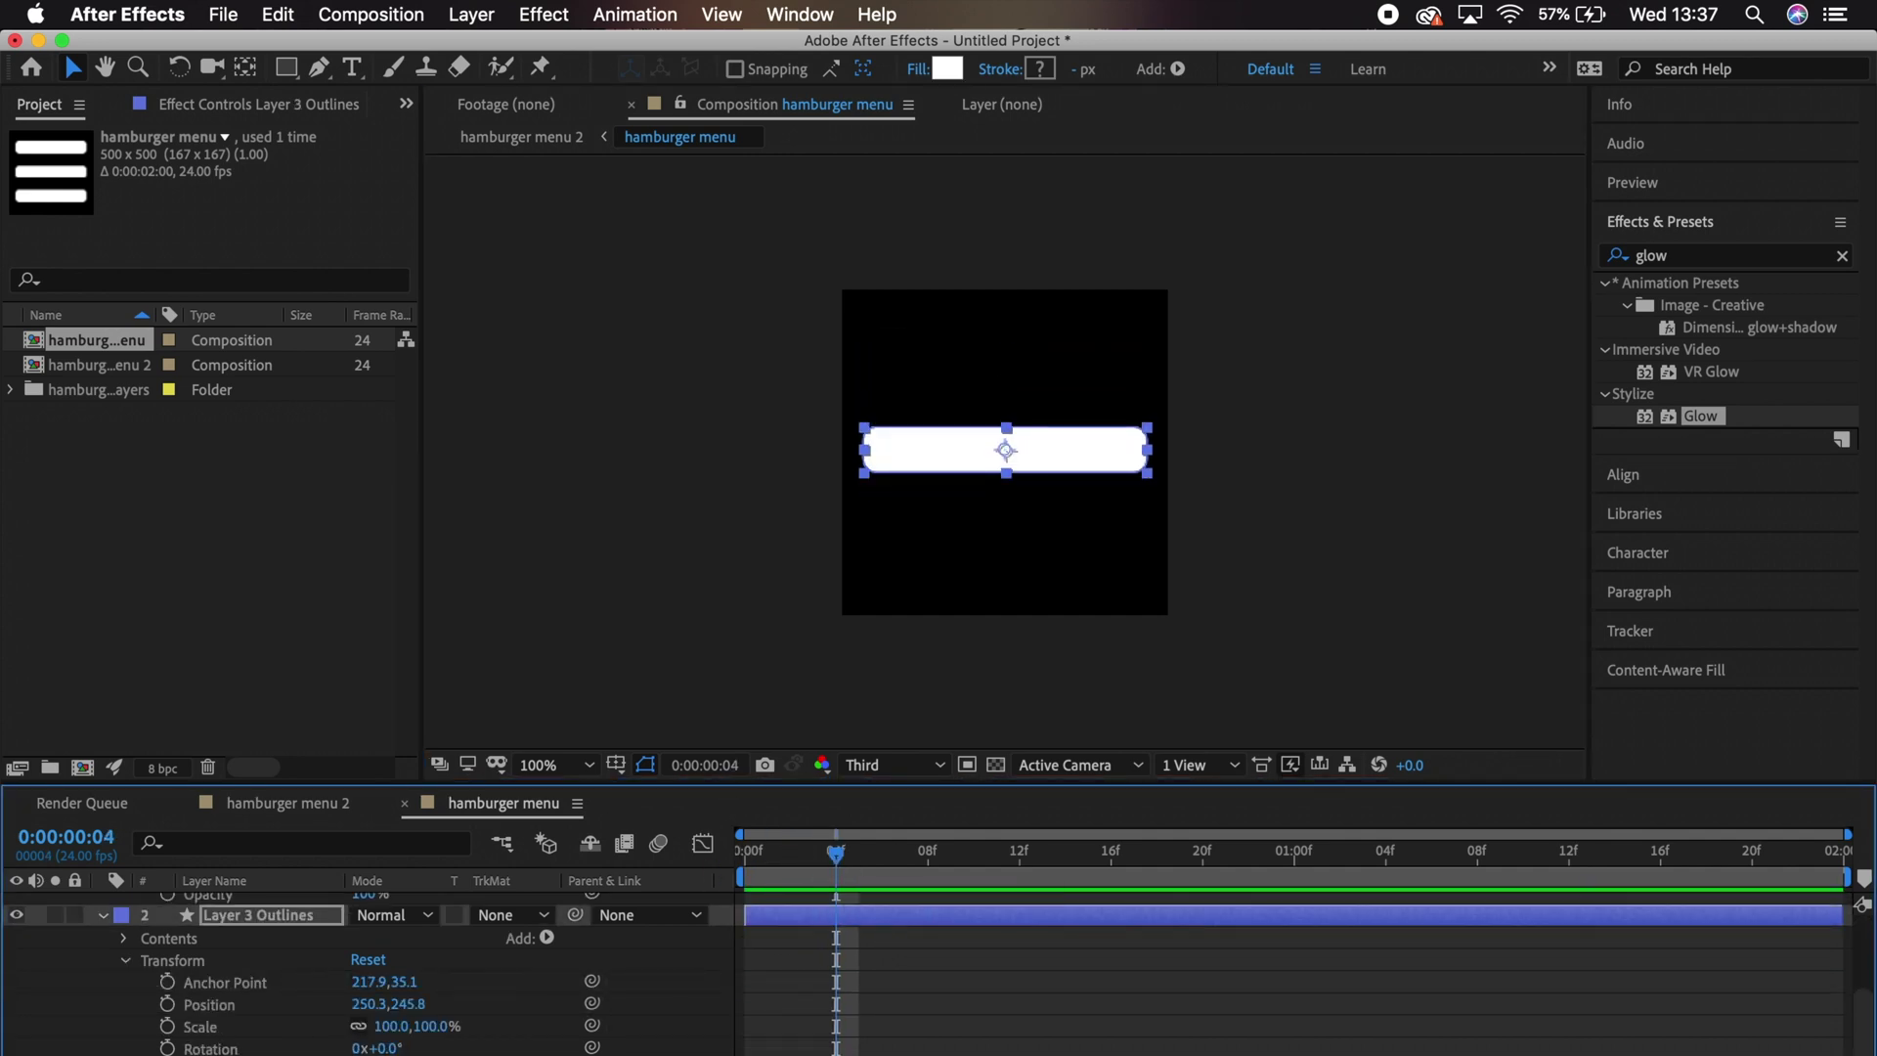
pyautogui.scroll(-3, 810, 1026)
pyautogui.click(811, 981)
pyautogui.click(928, 852)
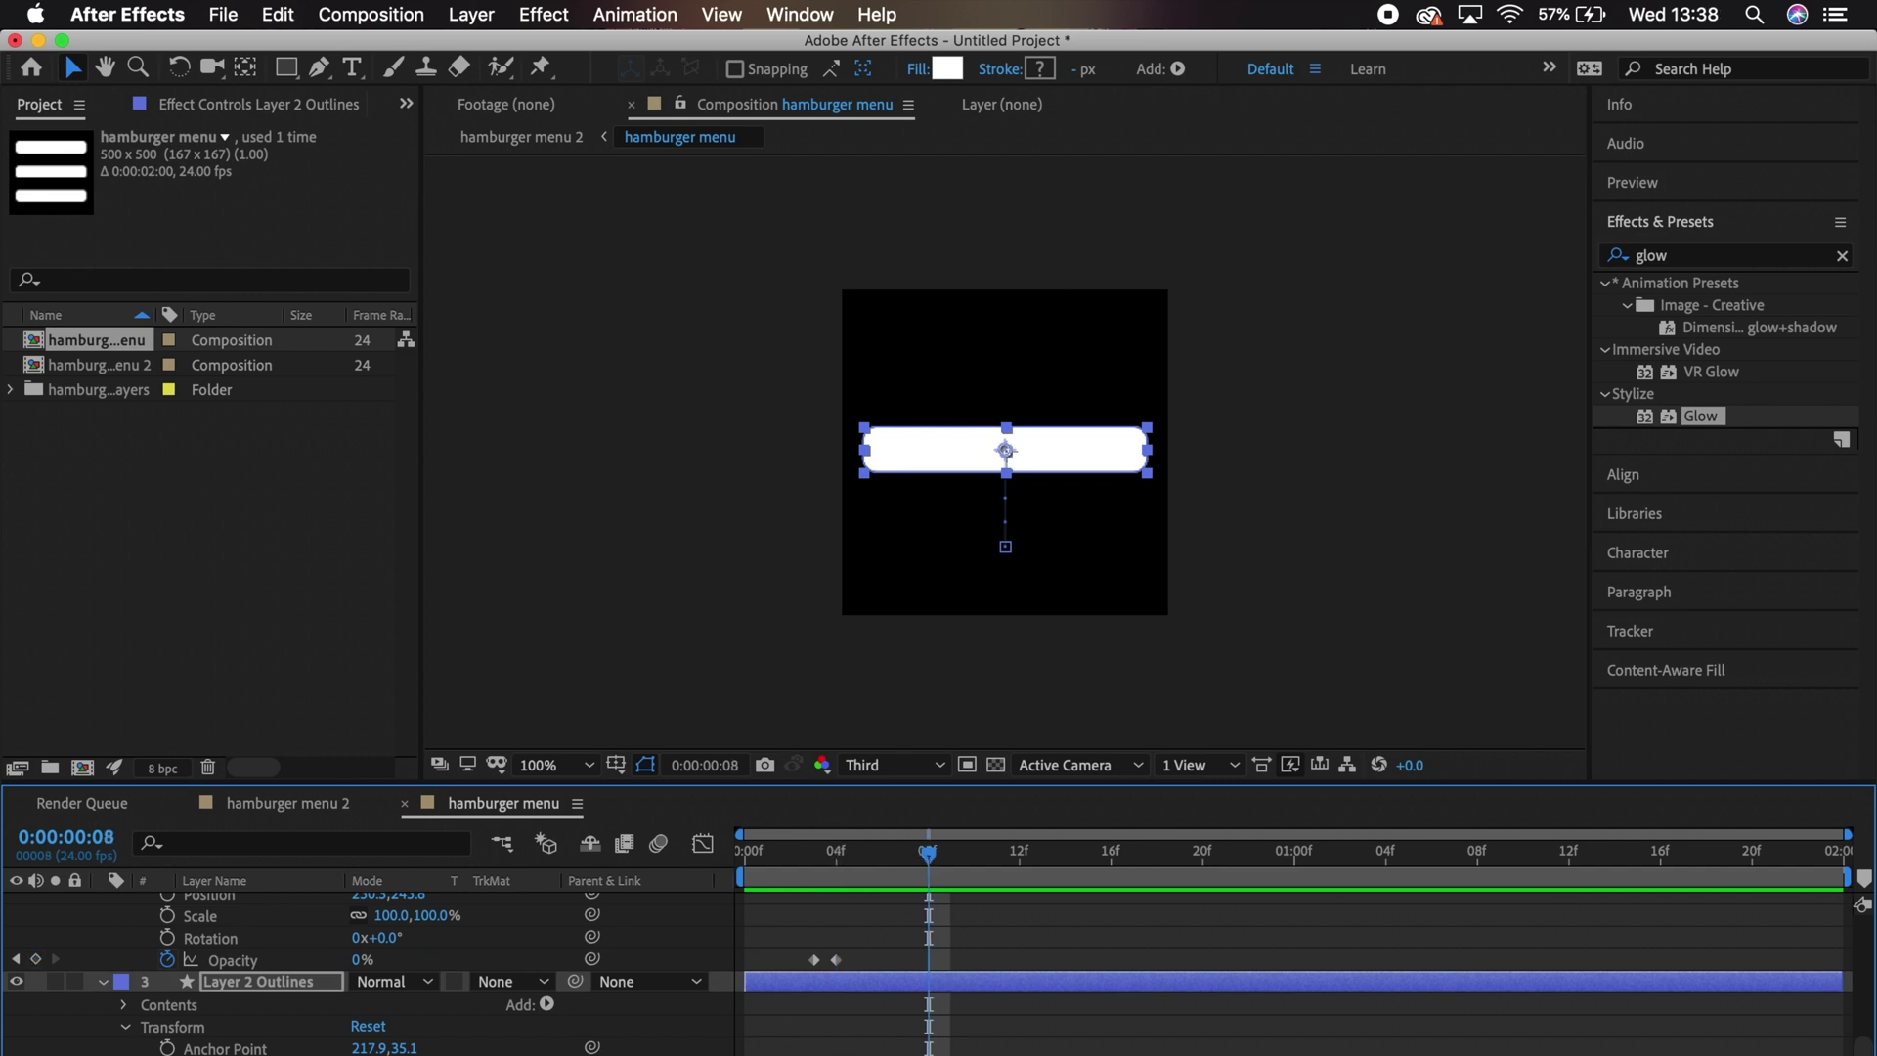
pyautogui.click(1076, 450)
pyautogui.click(386, 1037)
pyautogui.write('-45')
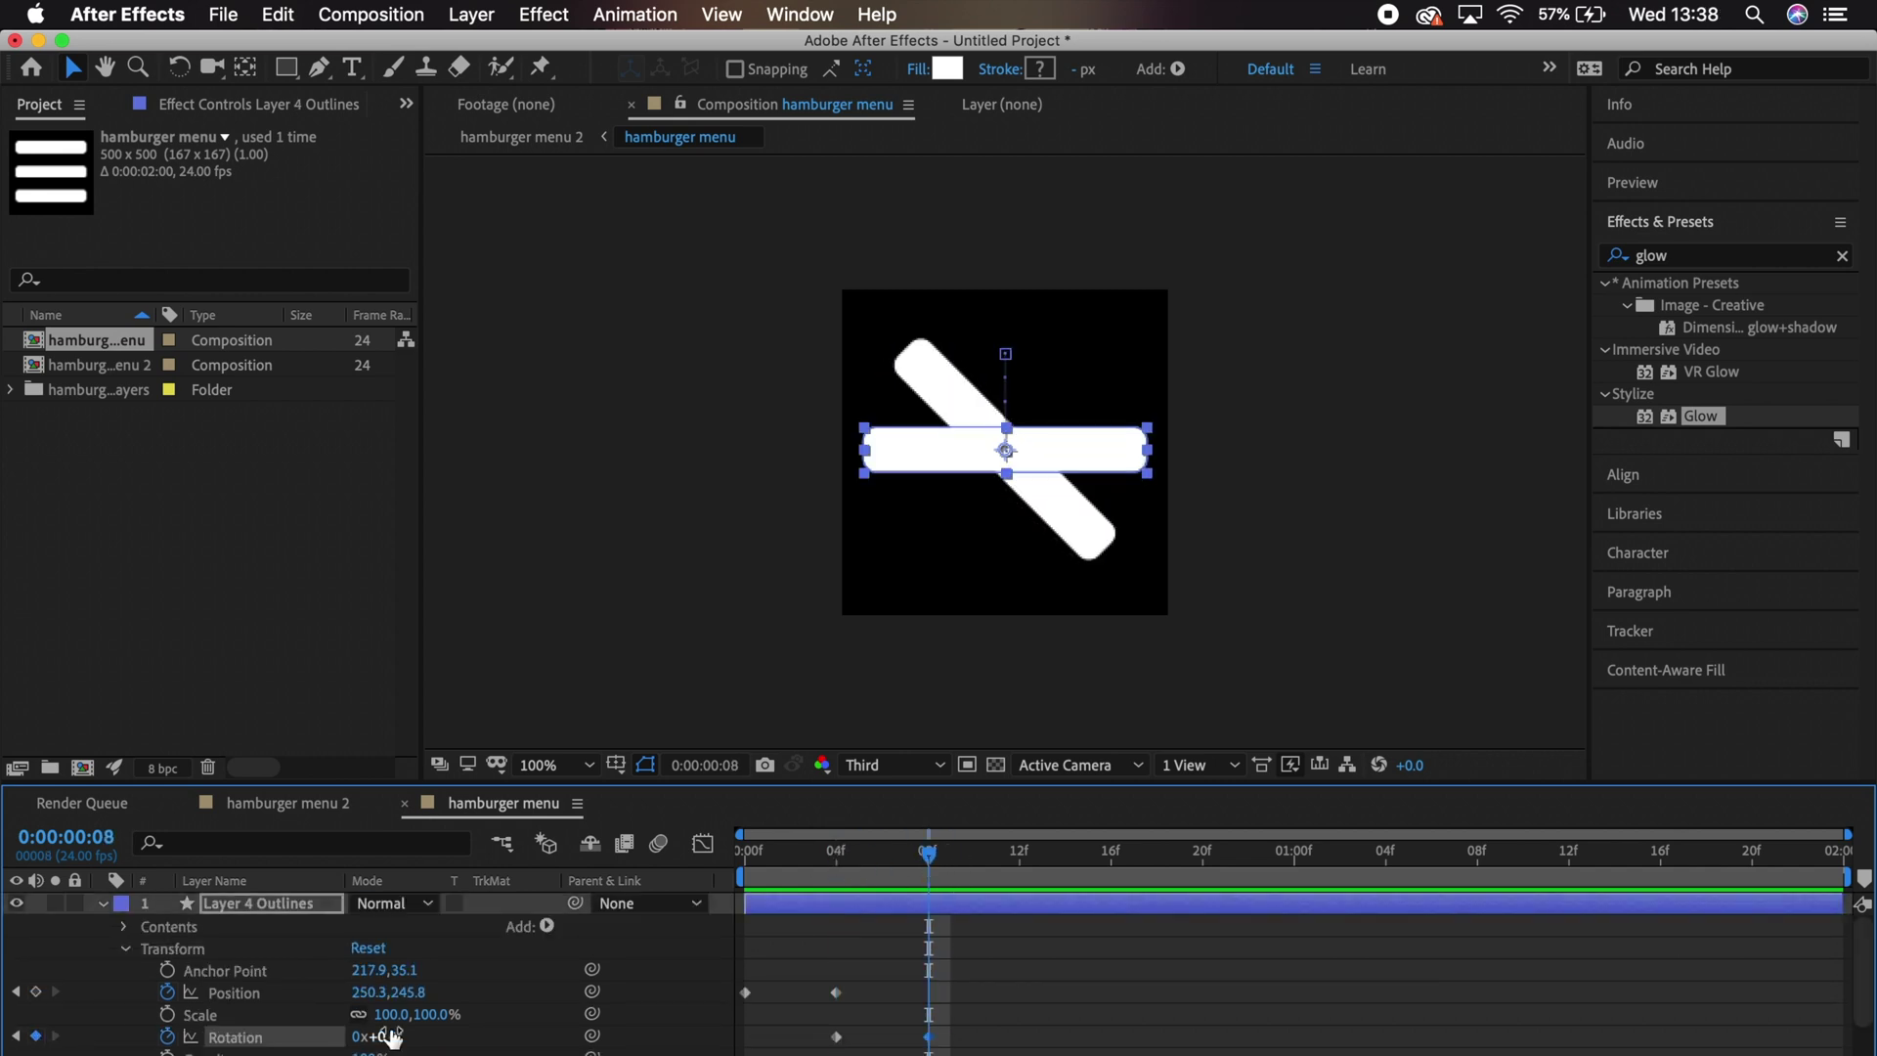
pyautogui.press('Return')
# End the work area at frame 8 and preview the hamburger-to-X animation.
pyautogui.moveTo(1848, 833); pyautogui.dragTo(1206, 834)
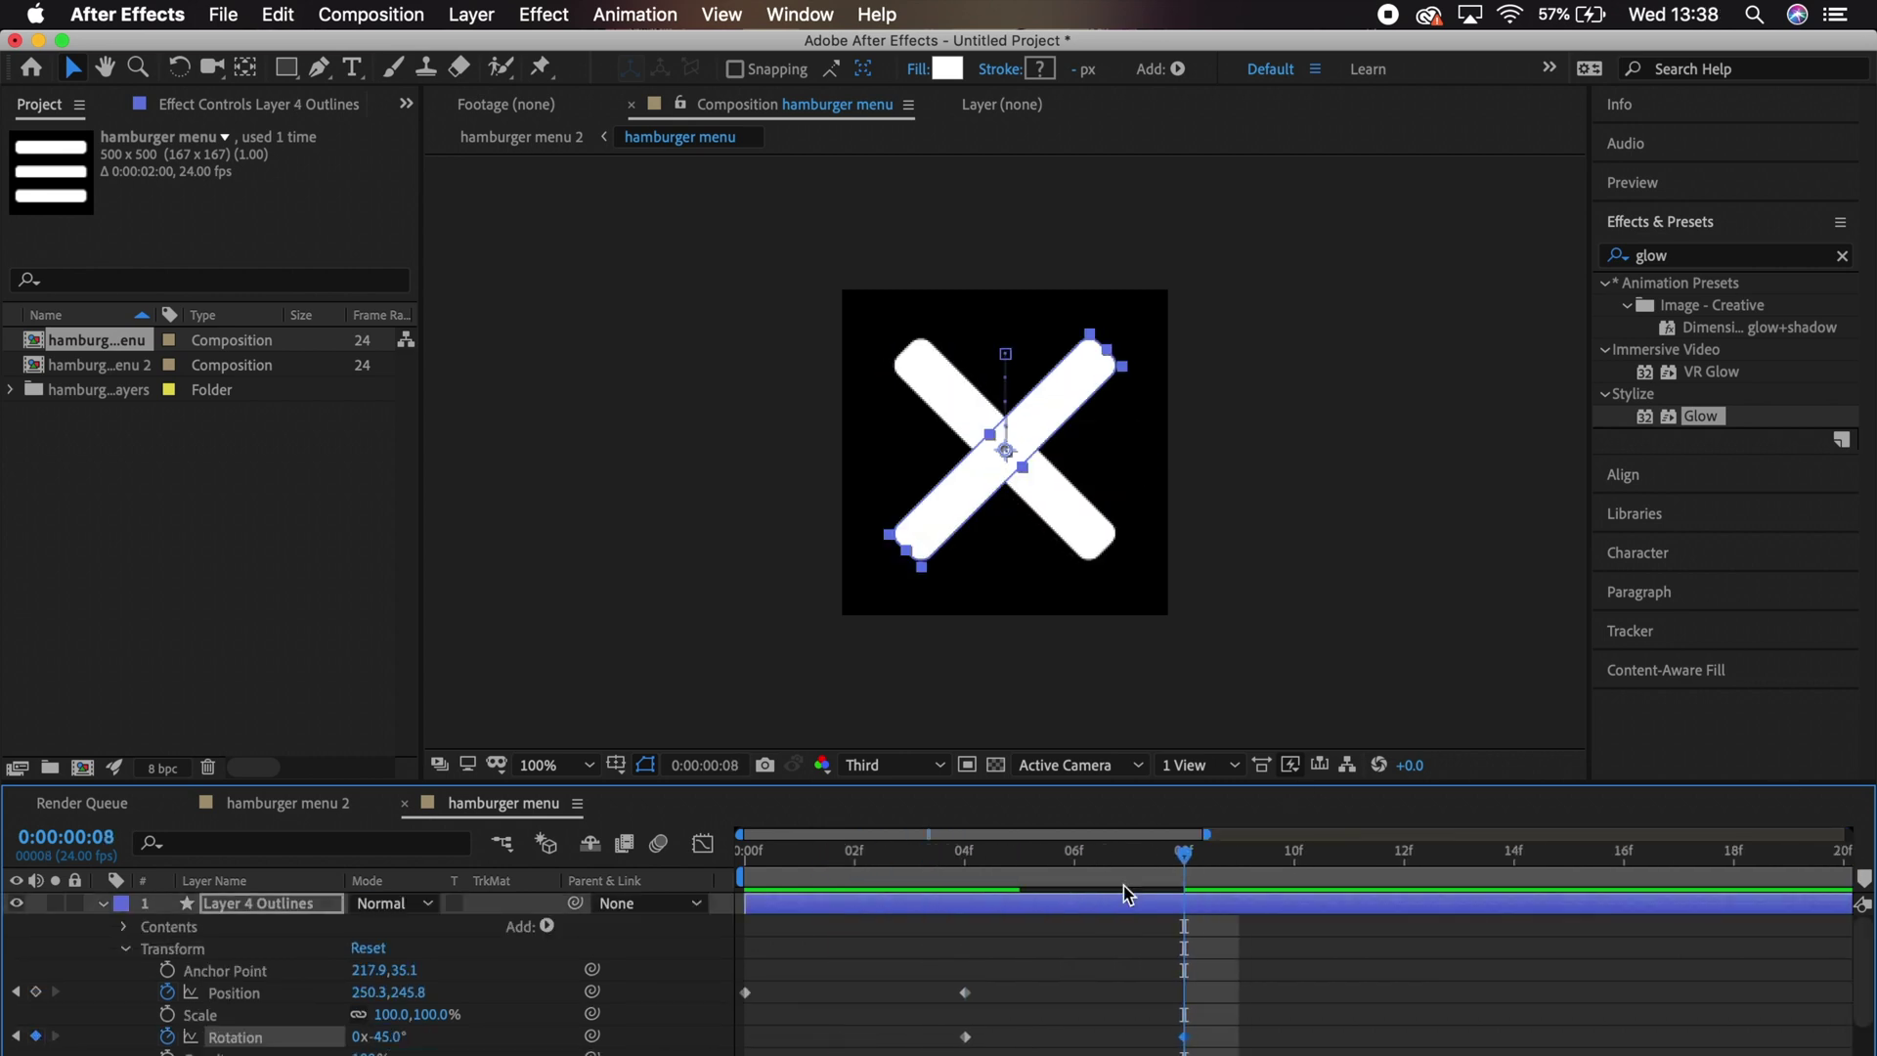
pyautogui.press('Home')
pyautogui.press('space')
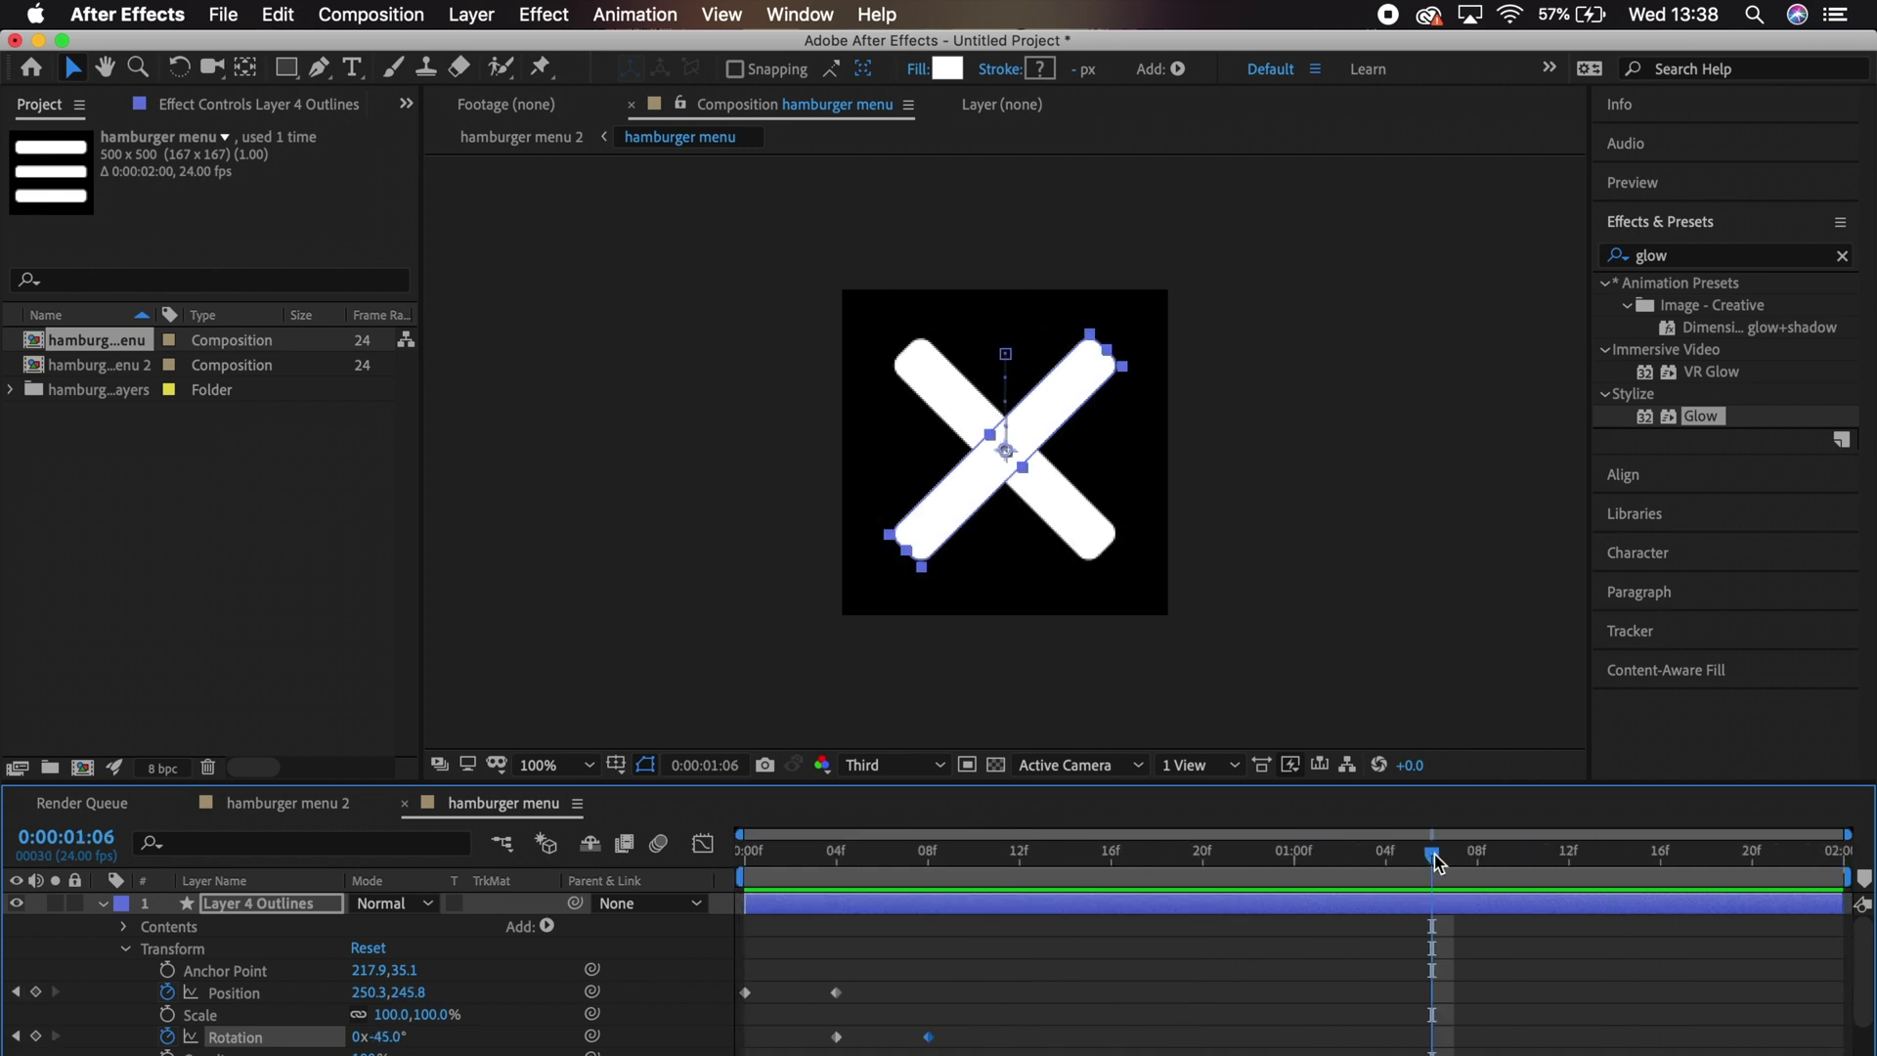
pyautogui.press('space')
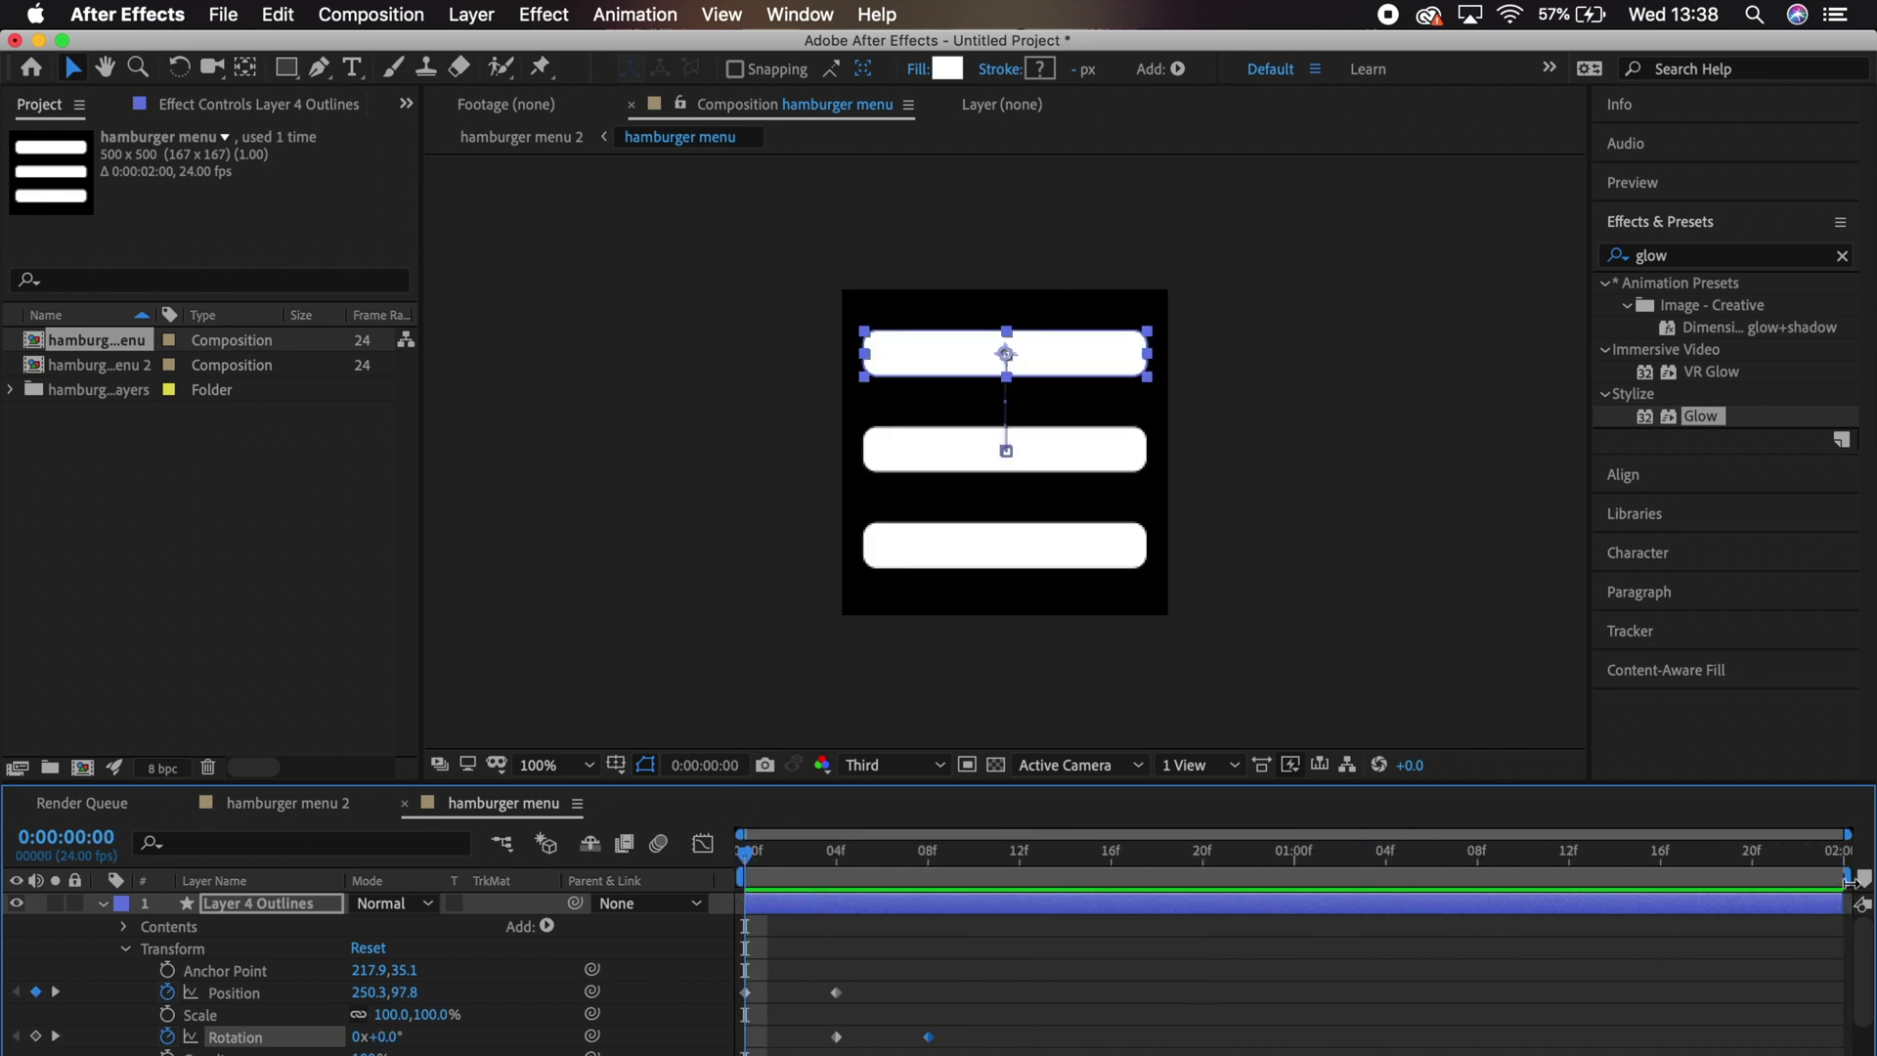
pyautogui.moveTo(1815, 882); pyautogui.dragTo(938, 874)
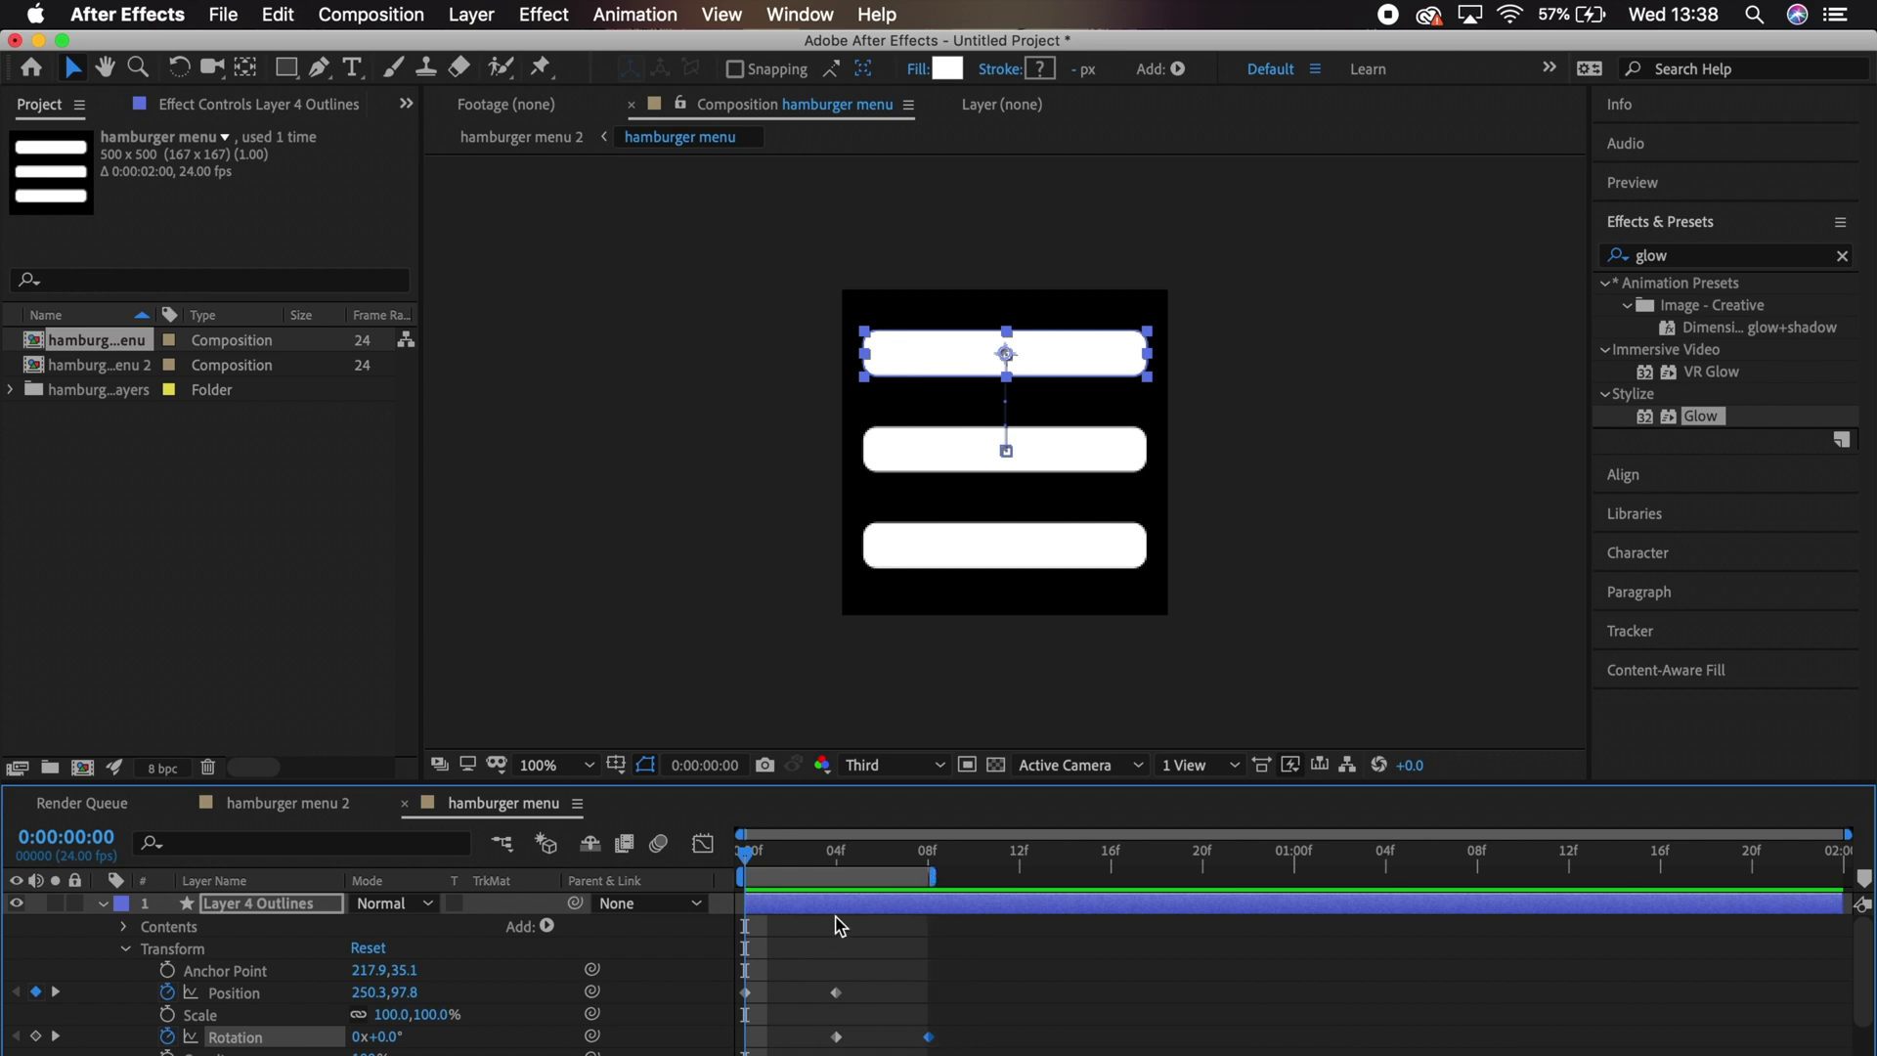
pyautogui.press('space')
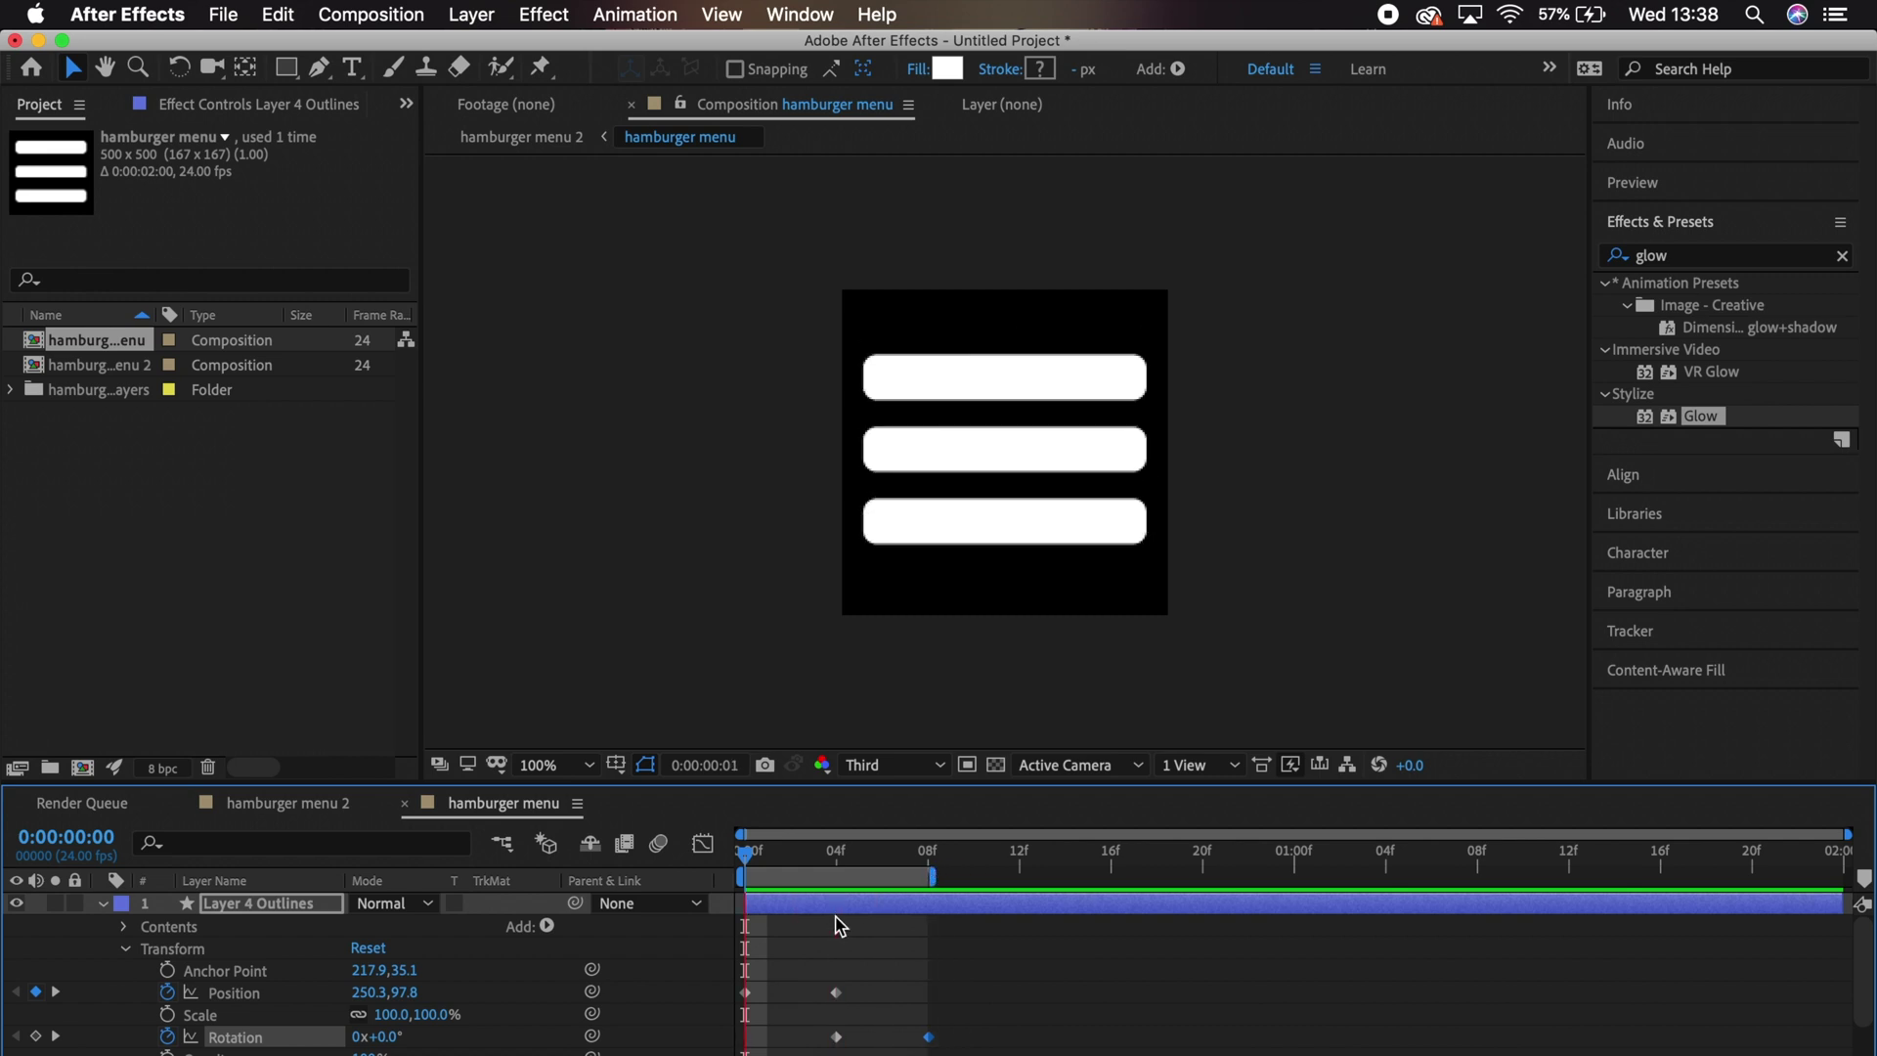
pyautogui.press('space')
pyautogui.moveTo(815, 856); pyautogui.dragTo(929, 873)
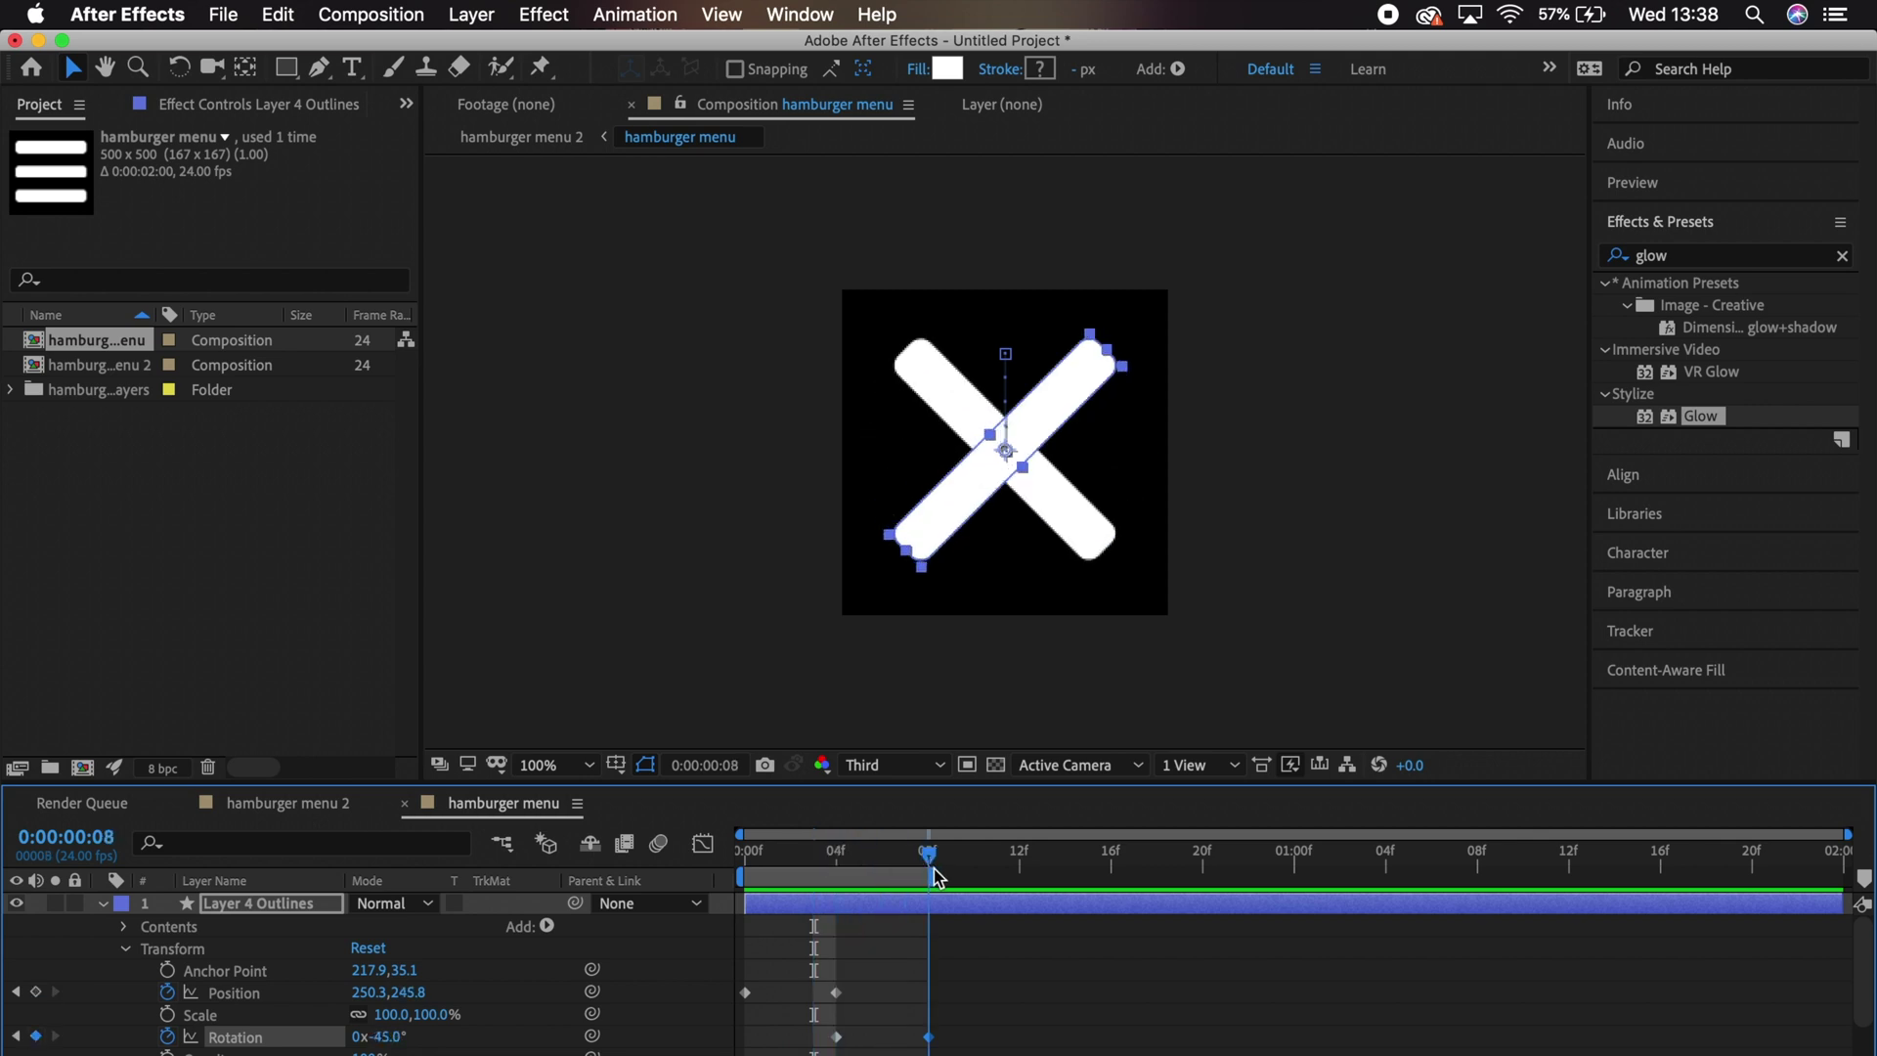
pyautogui.press('Home')
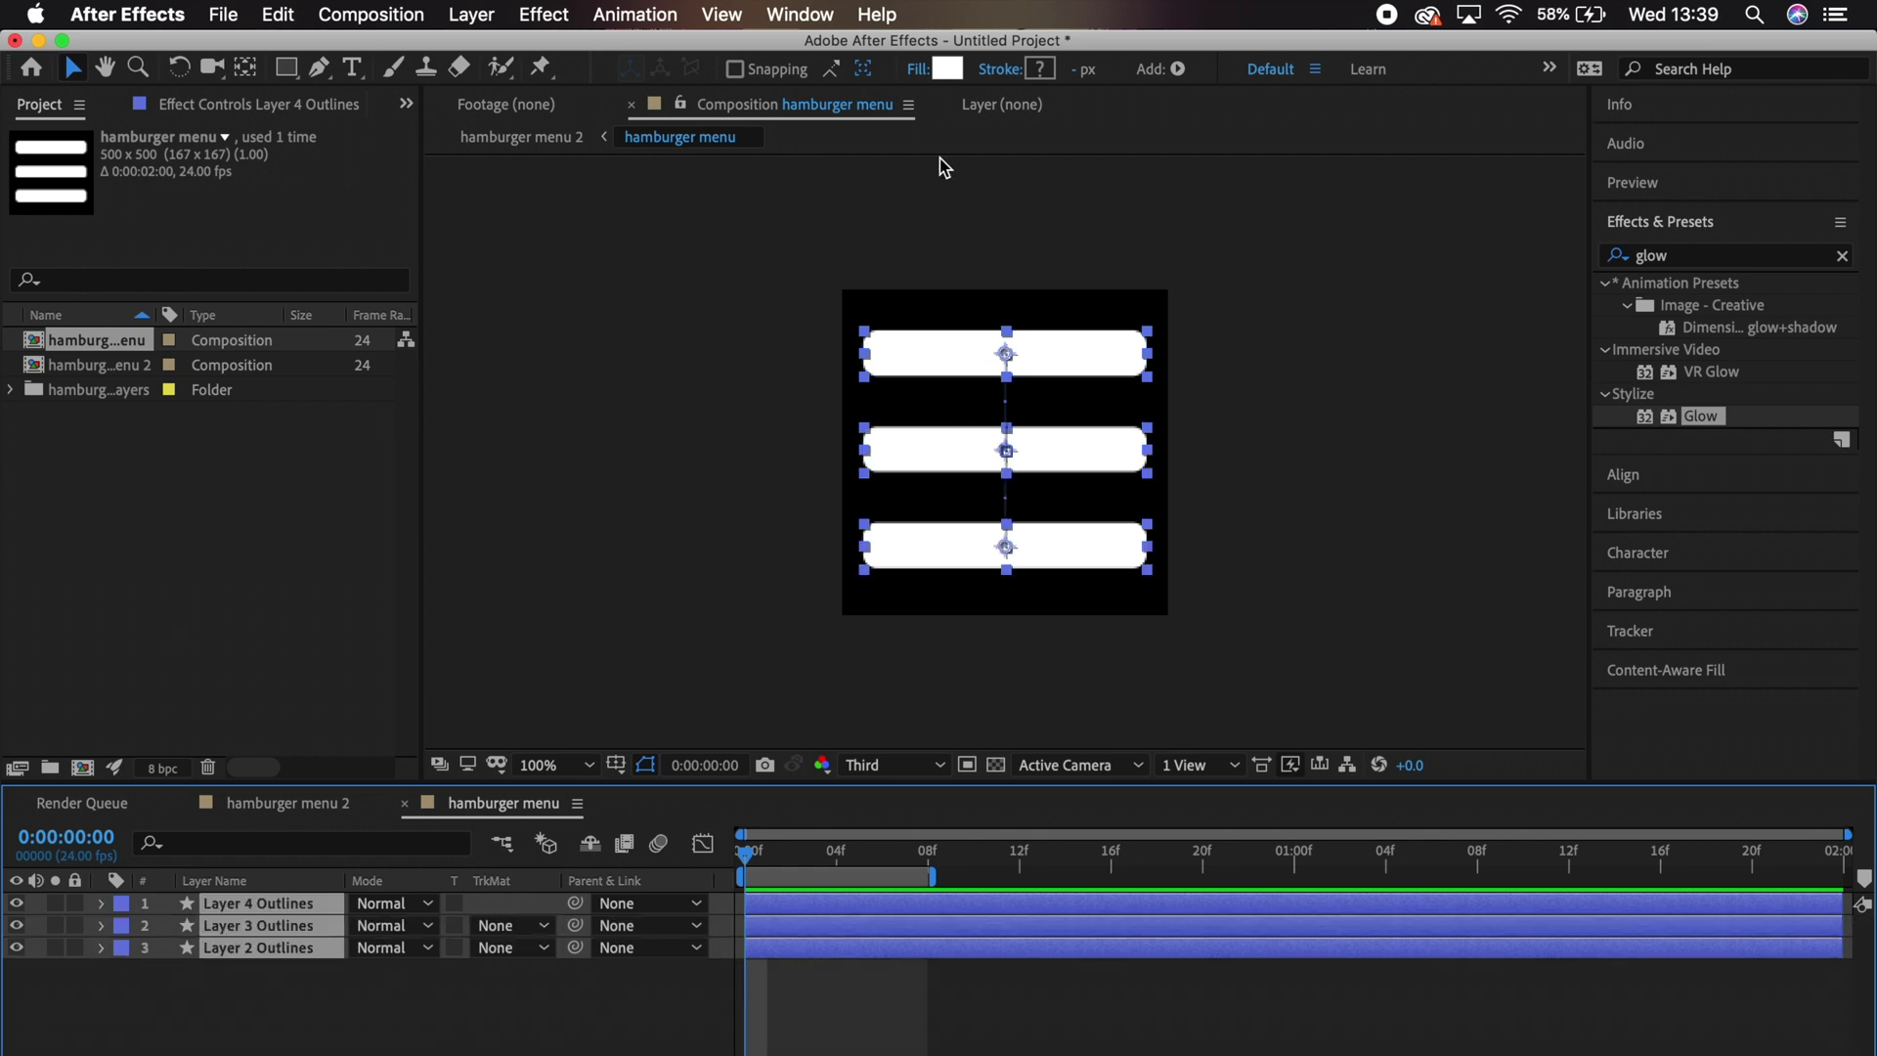
# Render the hamburger menu comp with Bodymovin to a JSON file and upload it to Webflow Assets.
pyautogui.click(836, 14)
pyautogui.moveTo(985, 162)
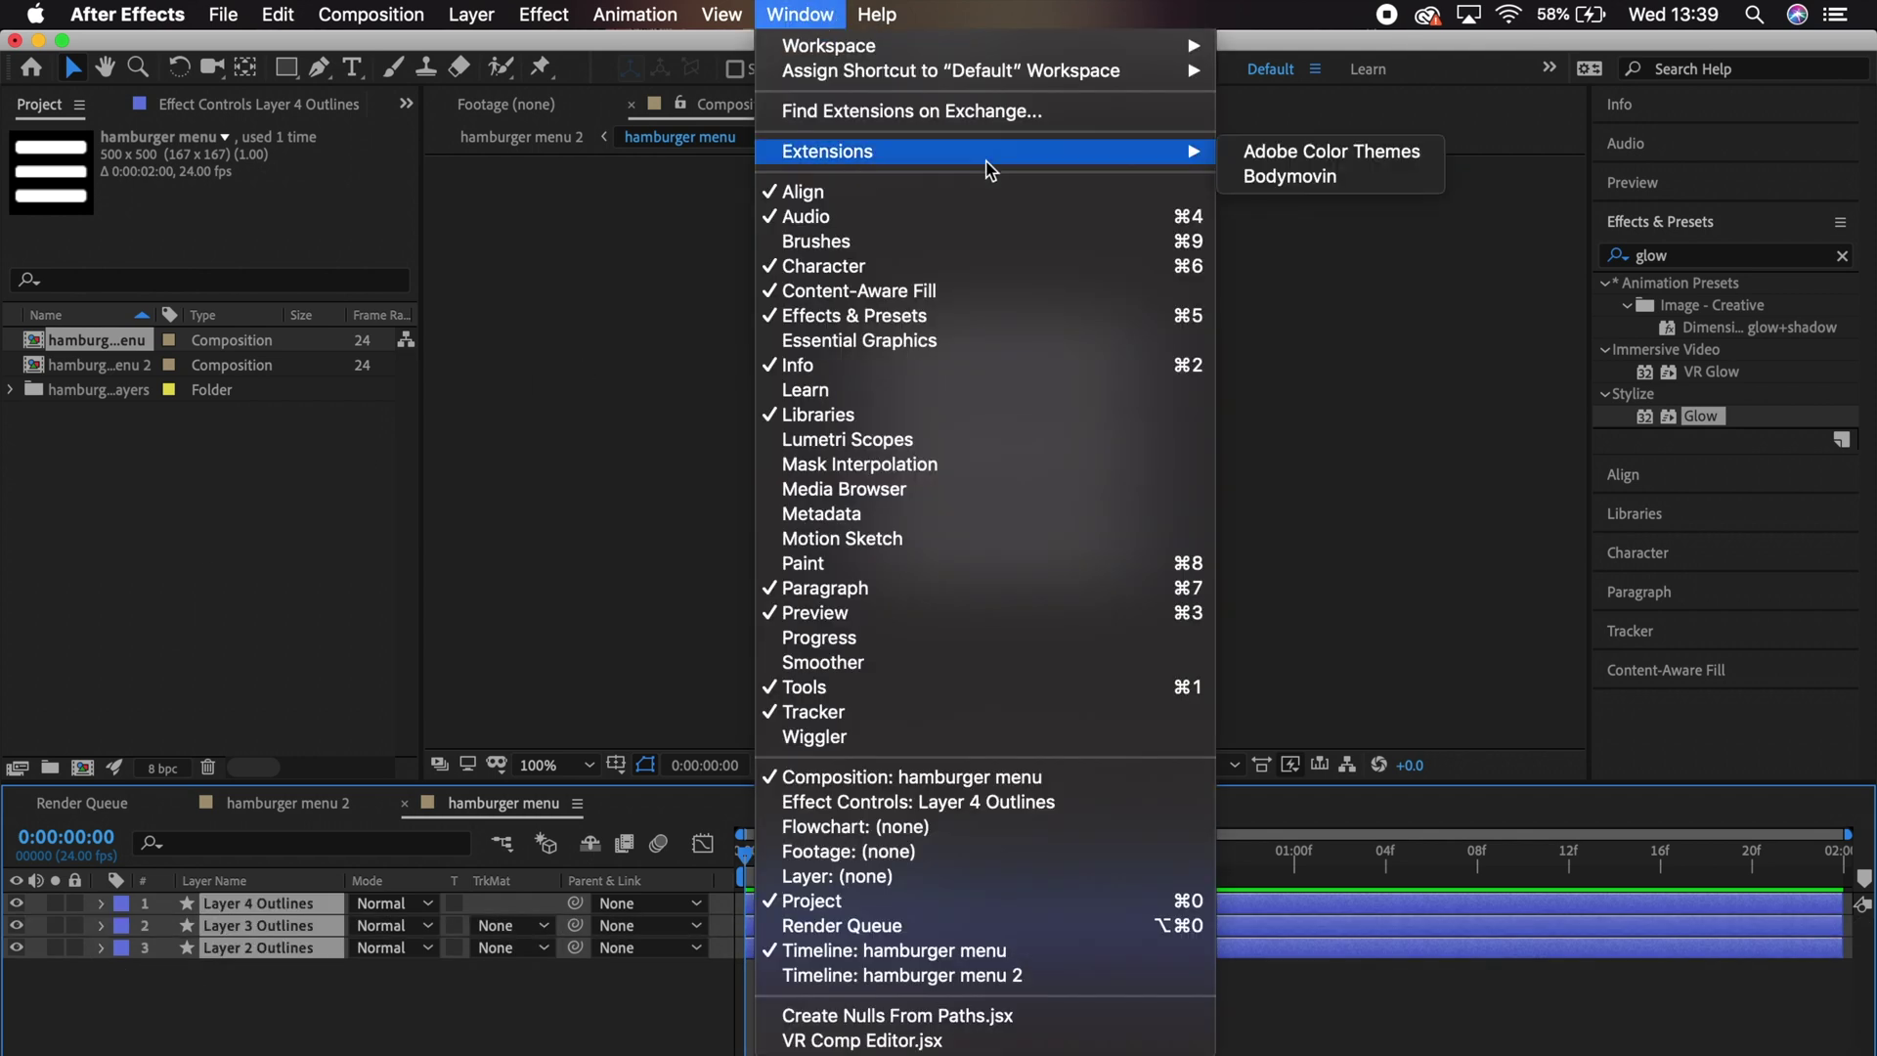
pyautogui.click(1290, 176)
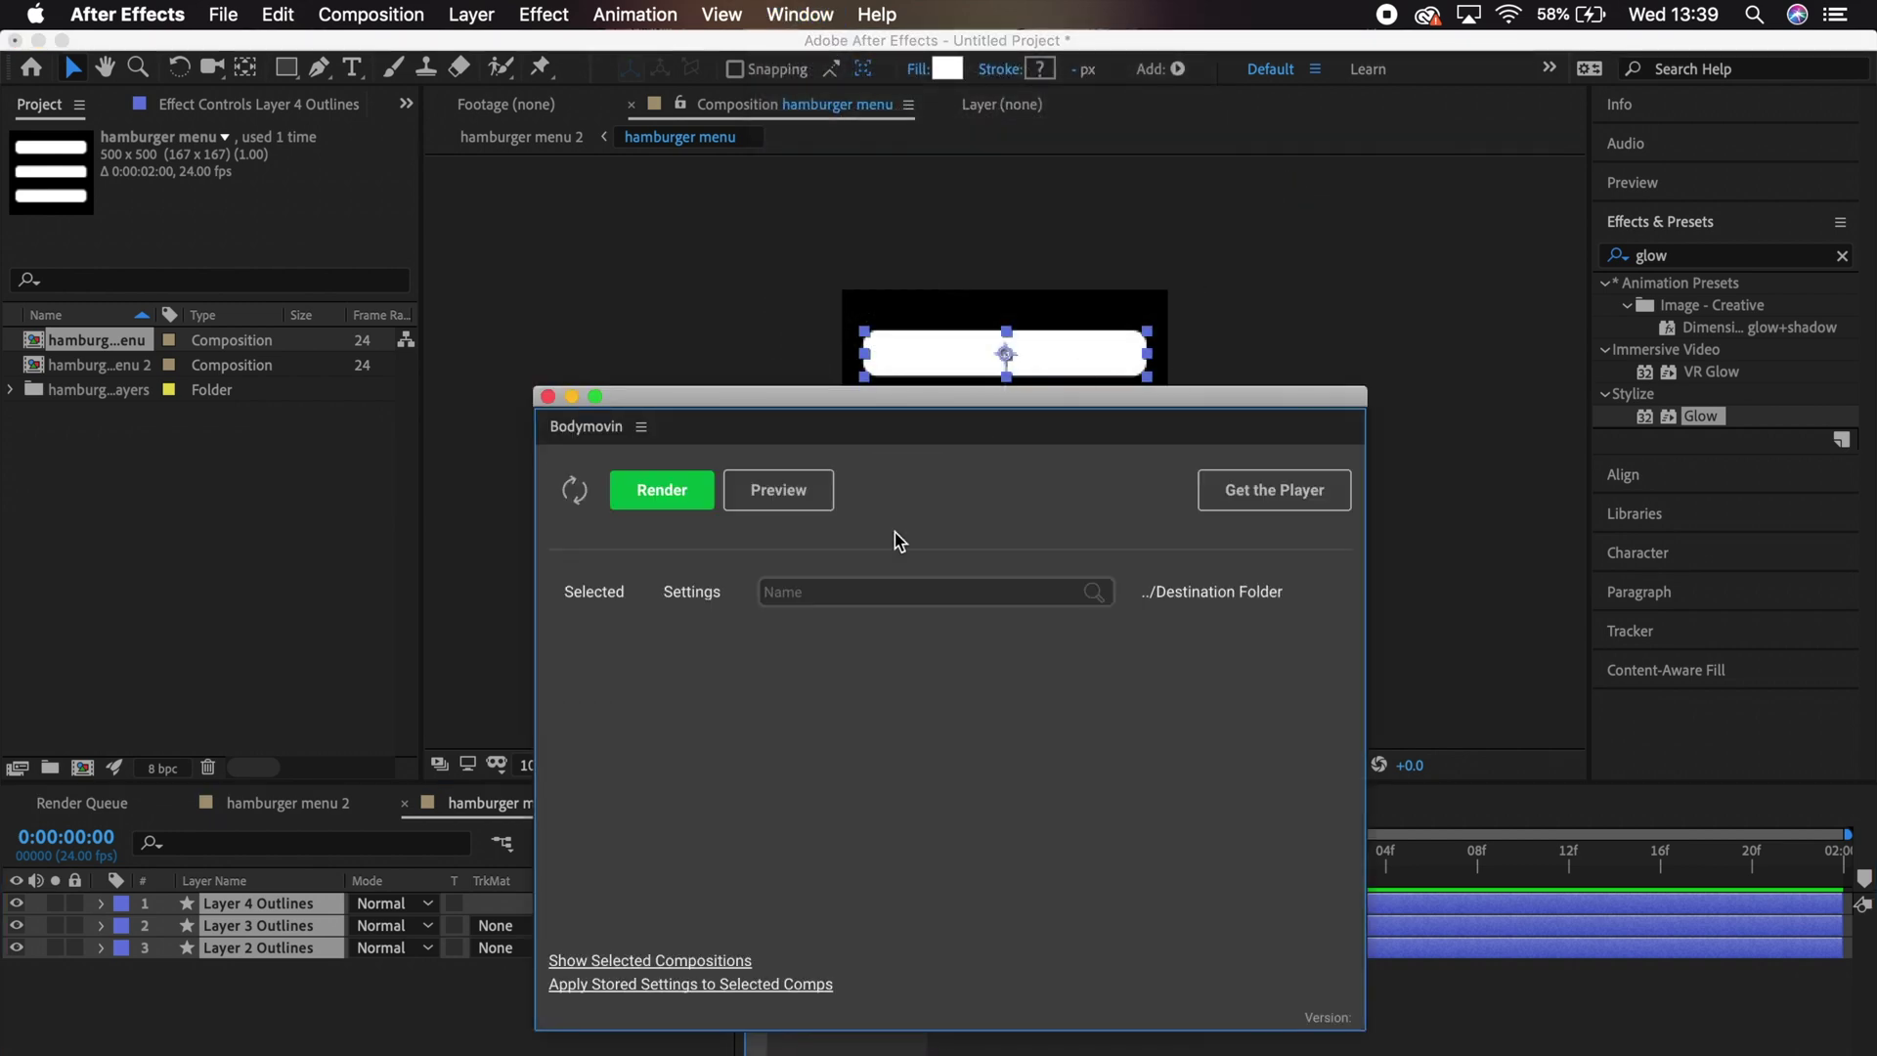
pyautogui.click(446, 639)
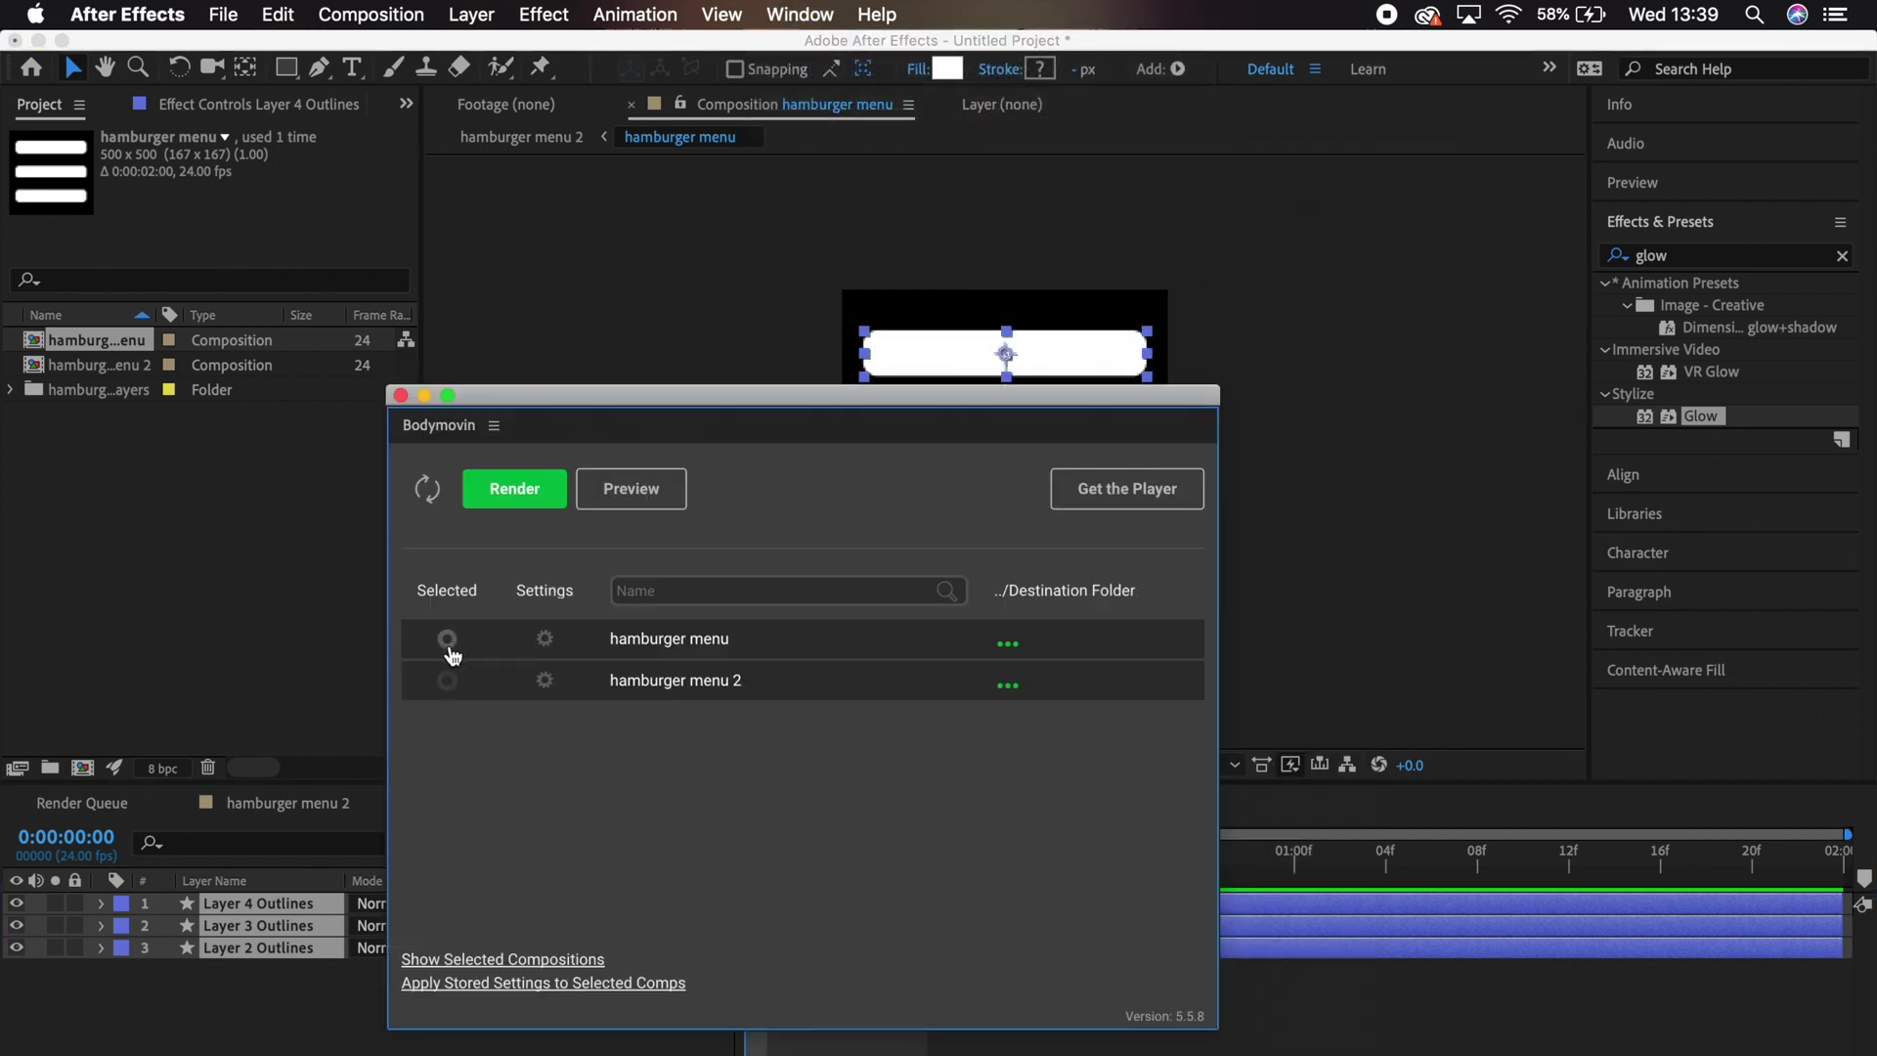
pyautogui.click(1006, 644)
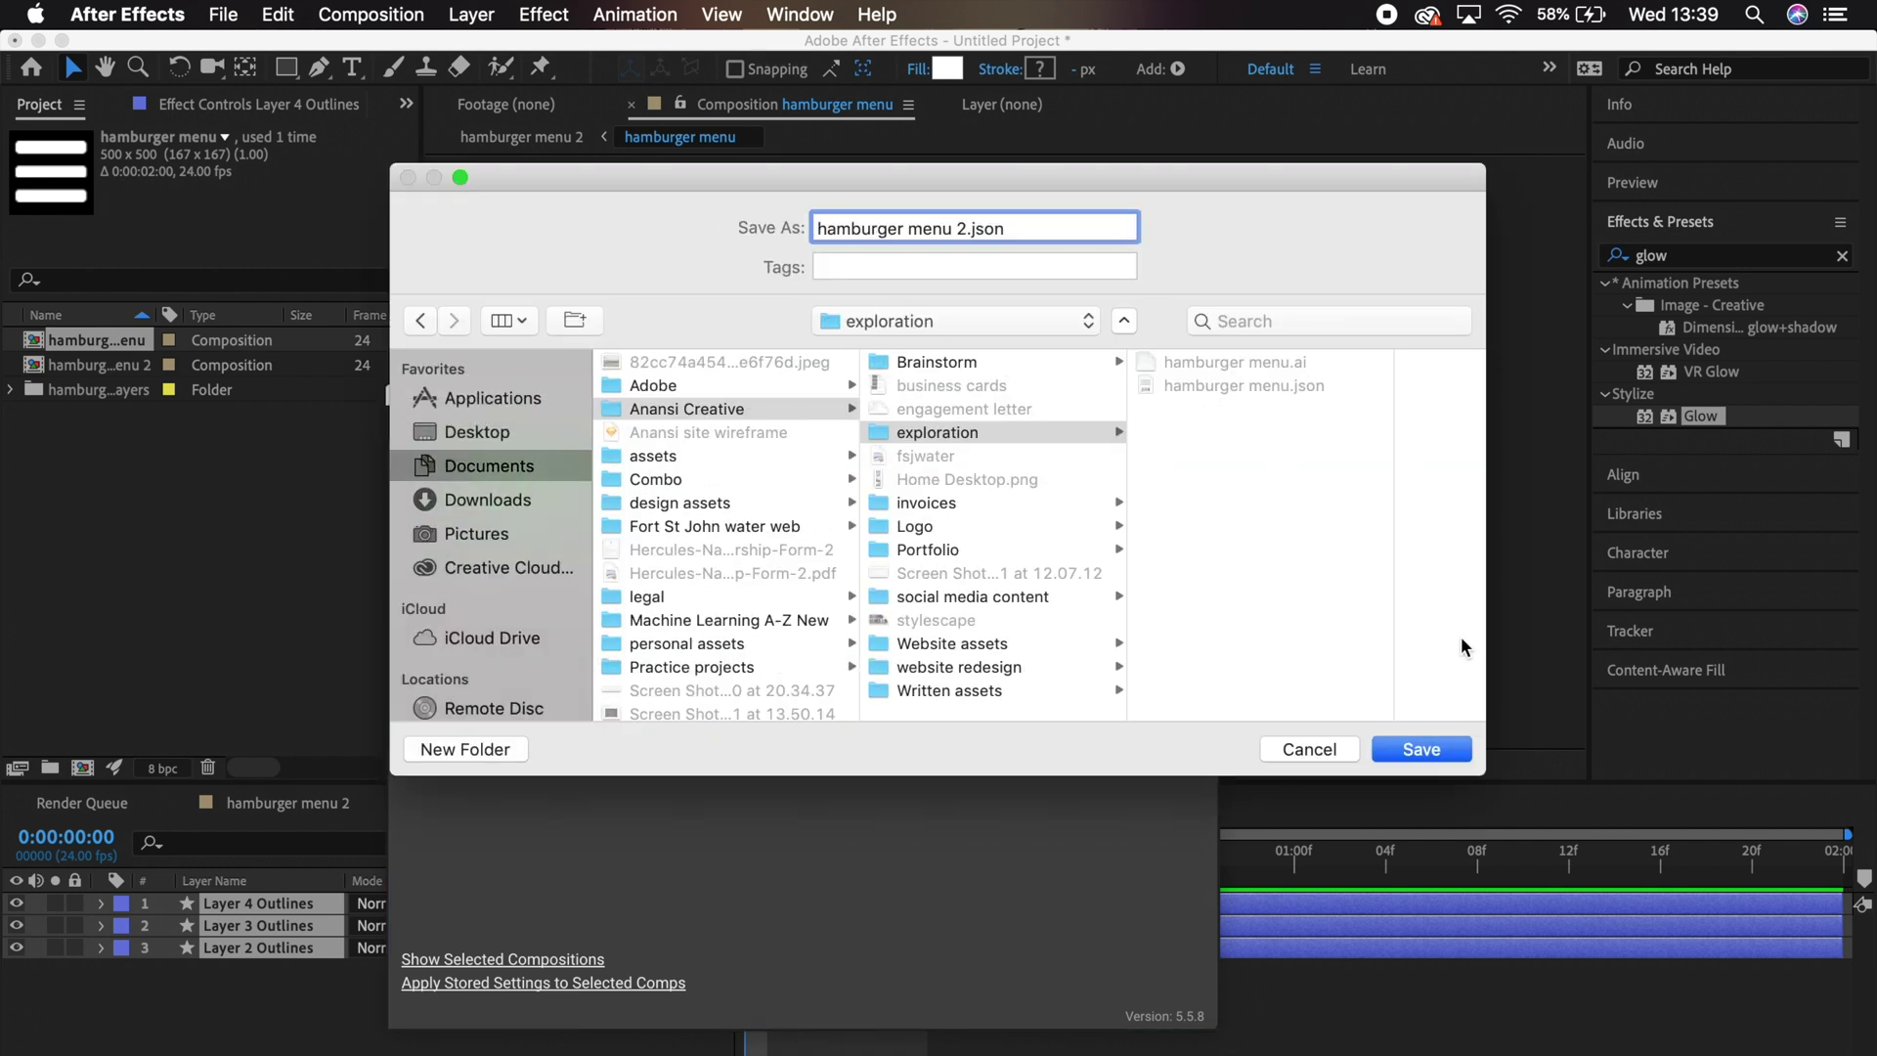
pyautogui.click(1419, 750)
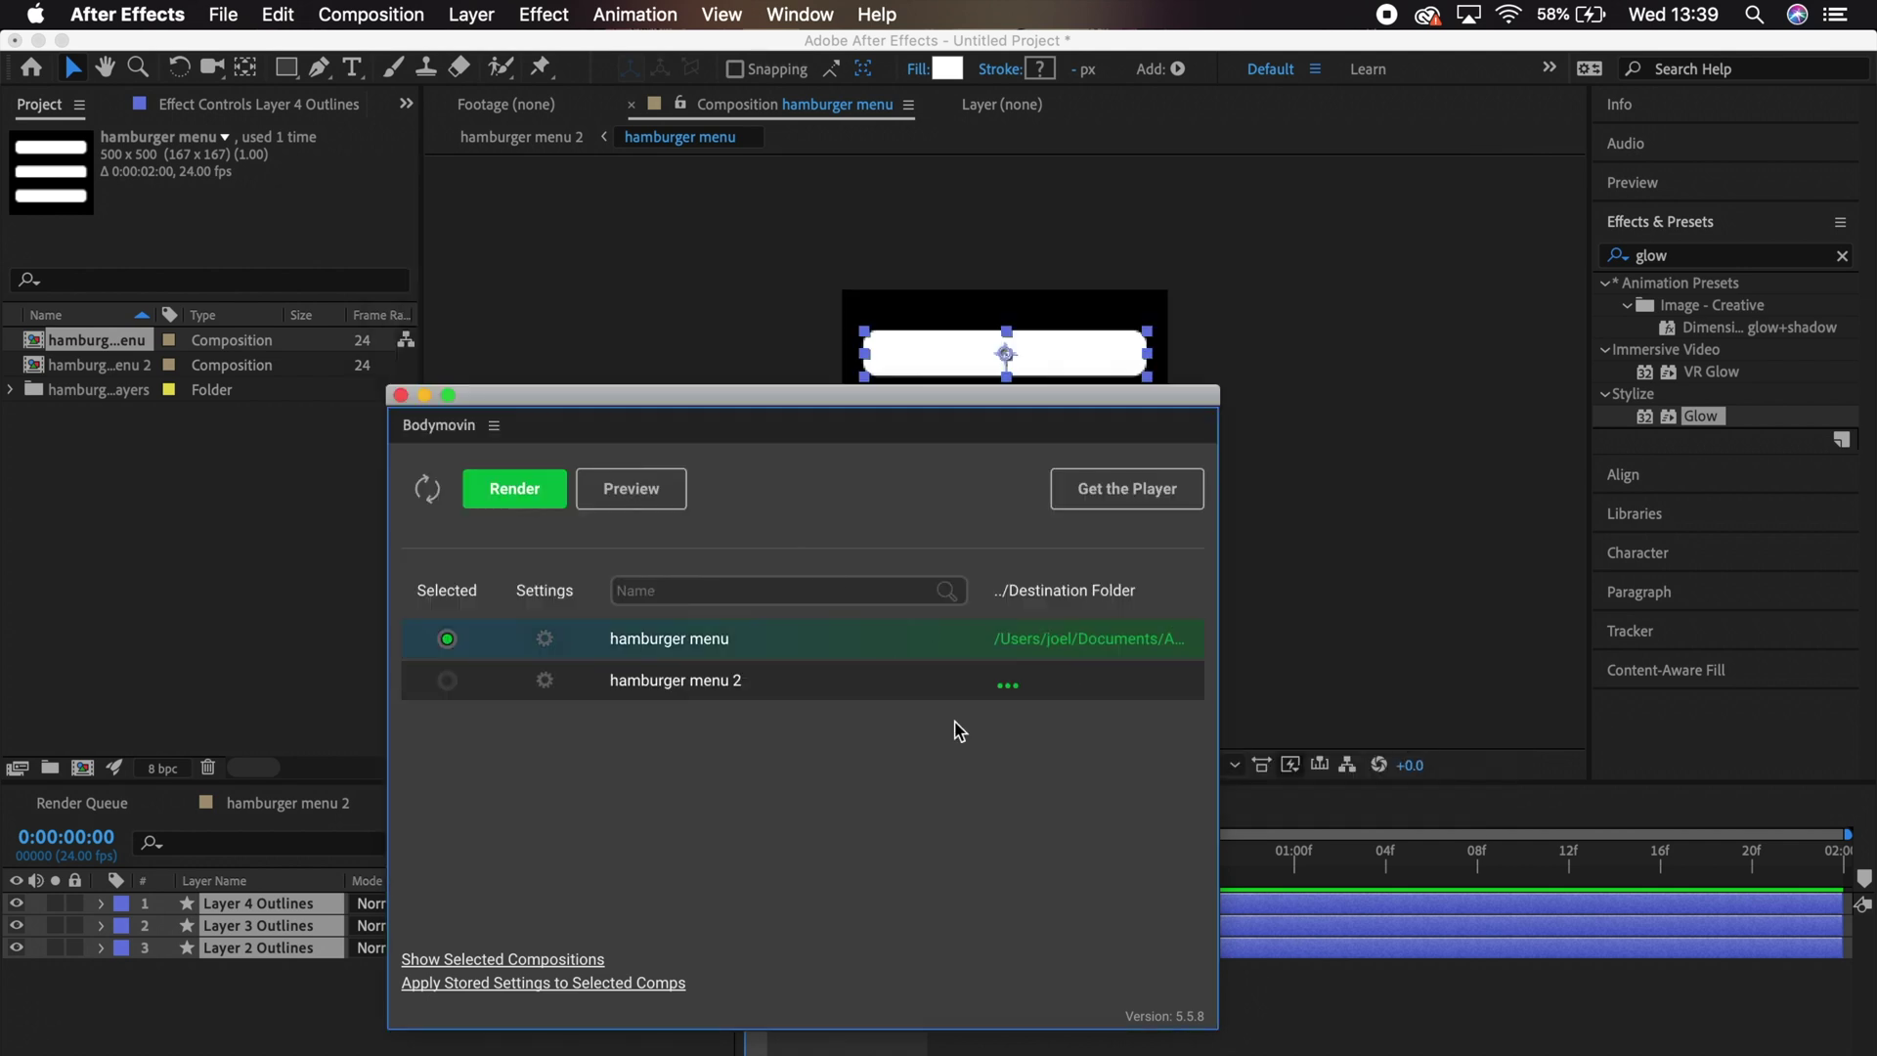
pyautogui.click(523, 490)
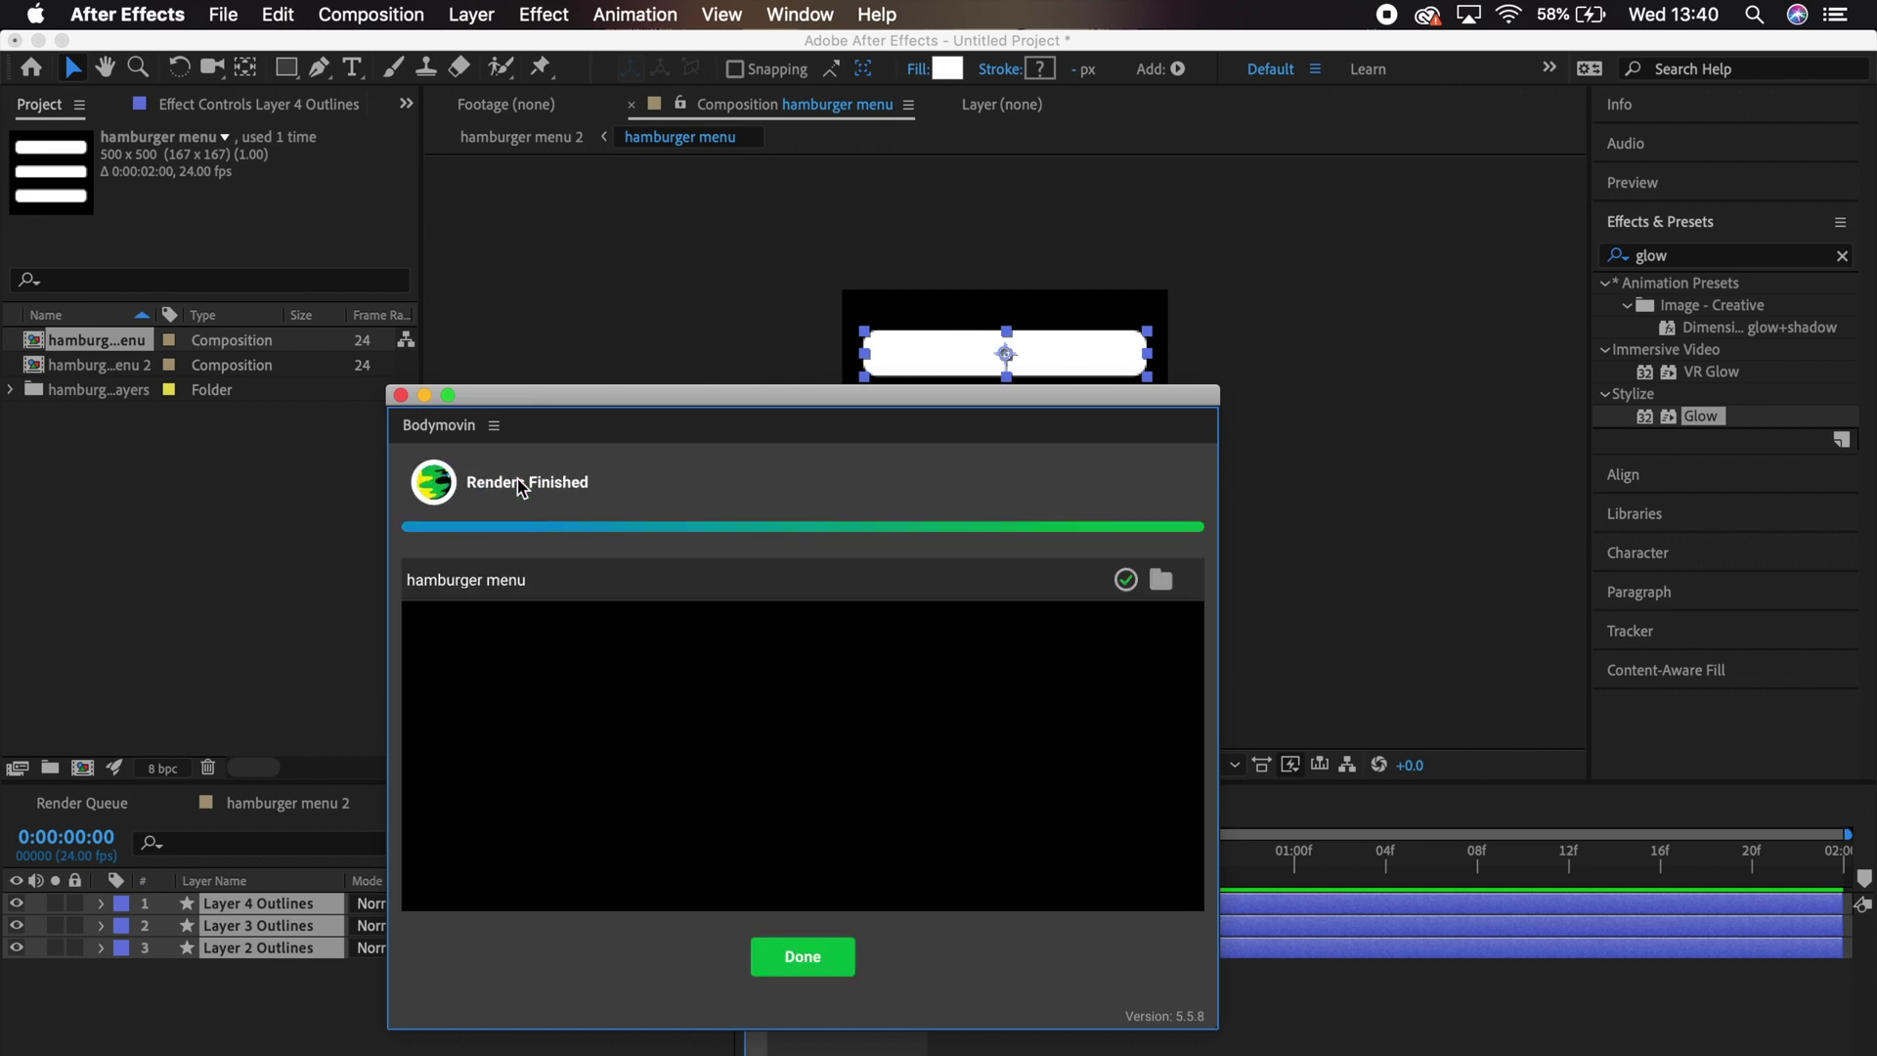
pyautogui.click(826, 955)
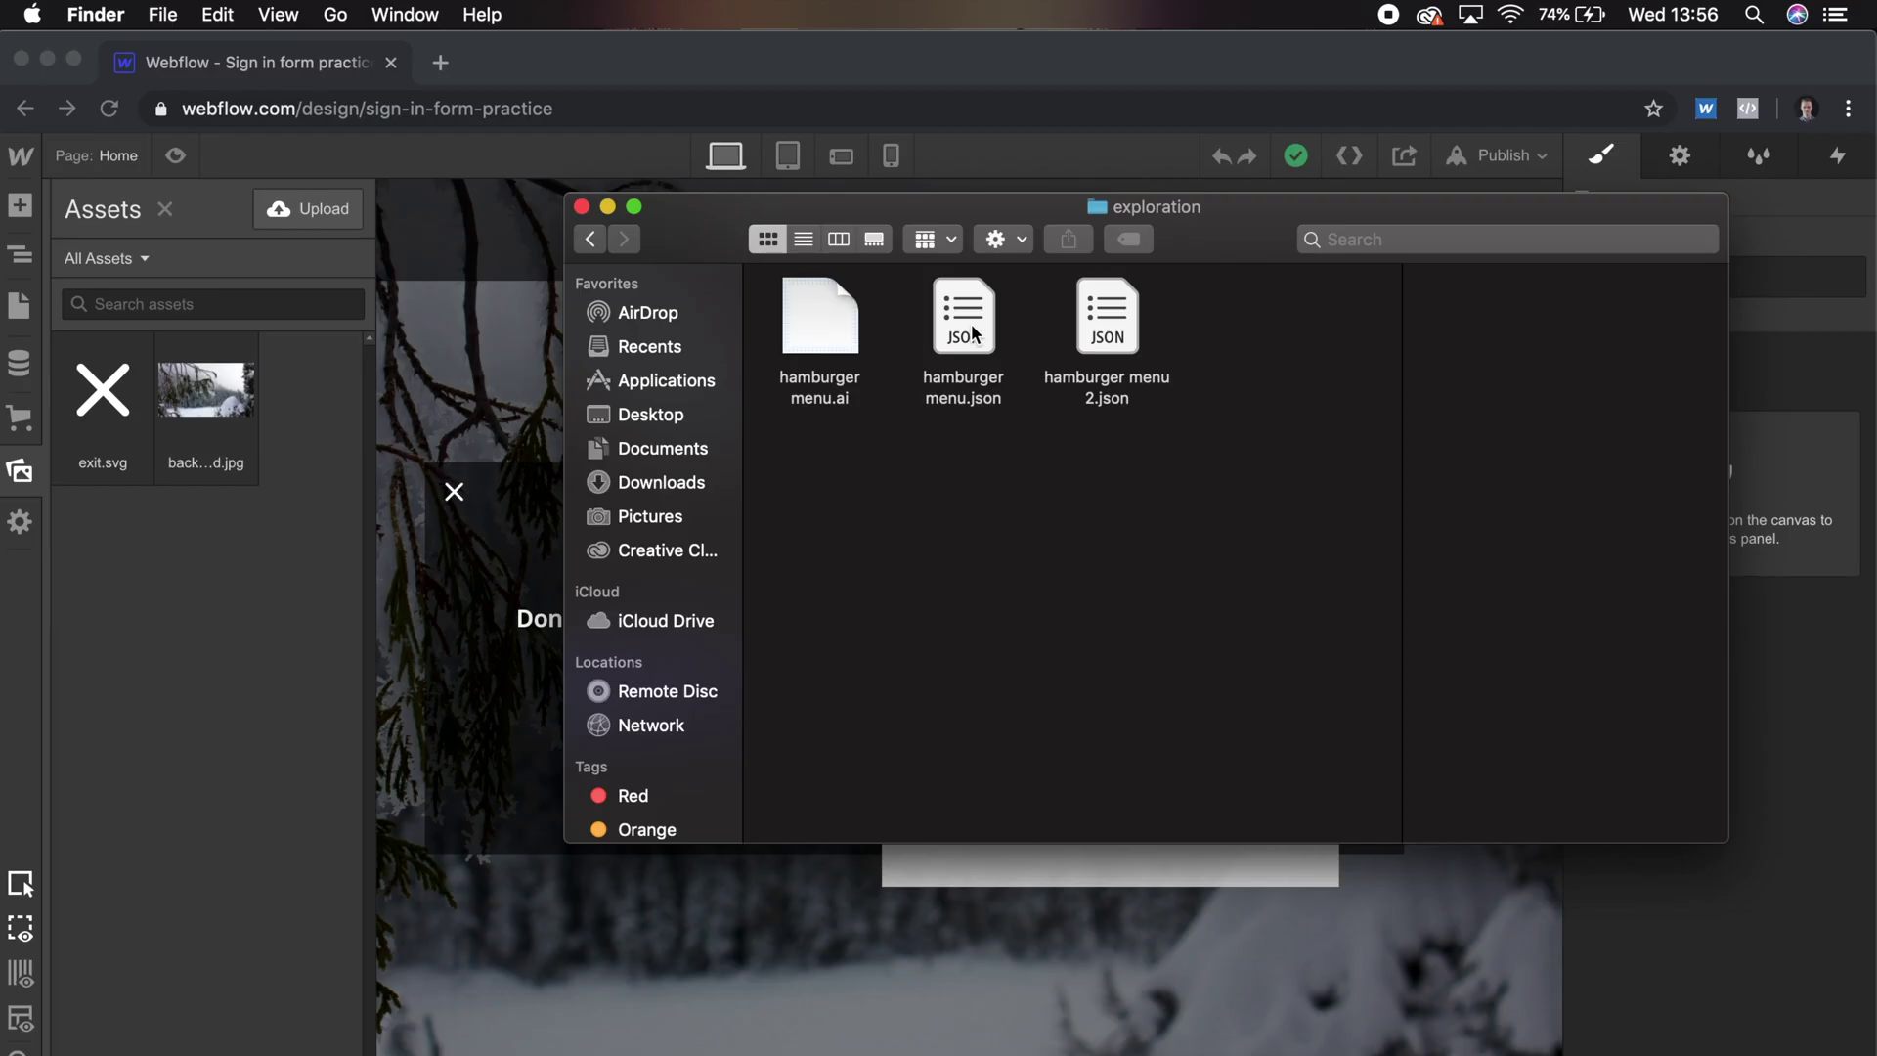
pyautogui.moveTo(972, 333); pyautogui.dragTo(191, 437)
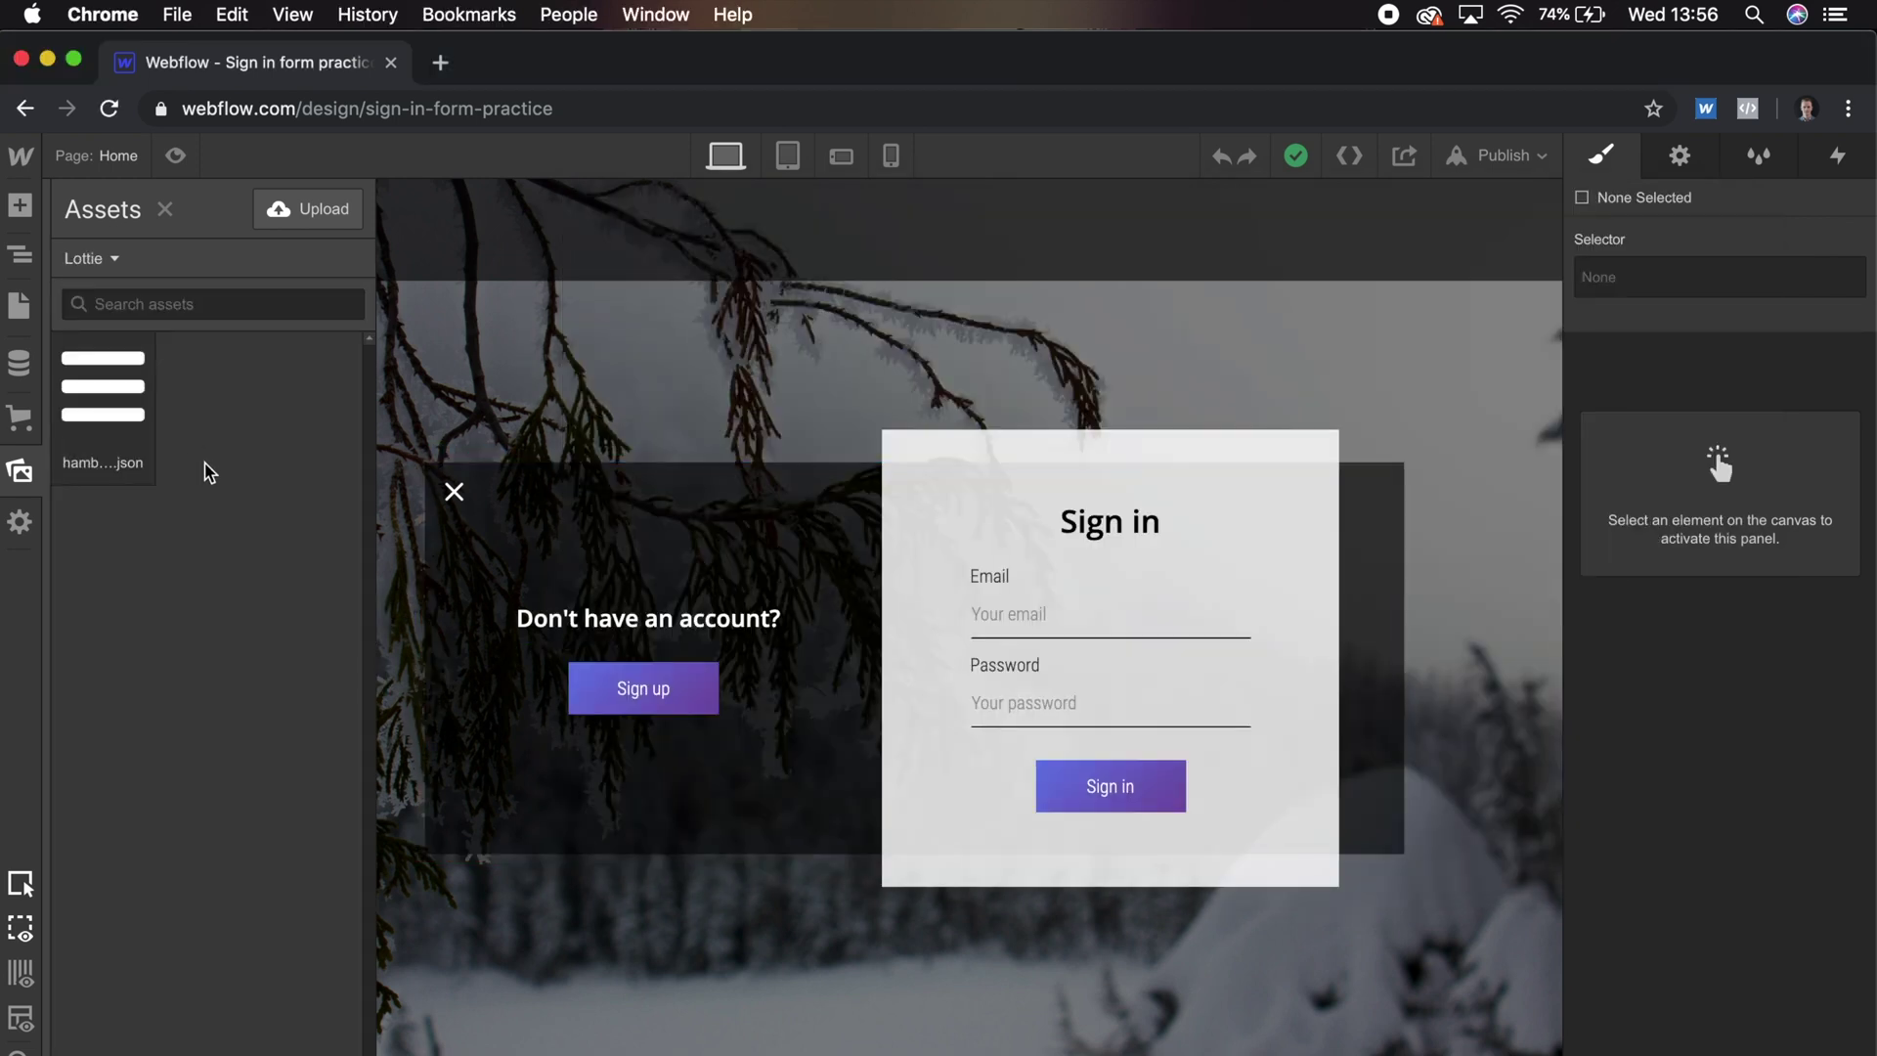
# Drag the hamburger Lottie asset into the navbar Menu Button and size it 20 × 20 px.
pyautogui.moveTo(98, 391)
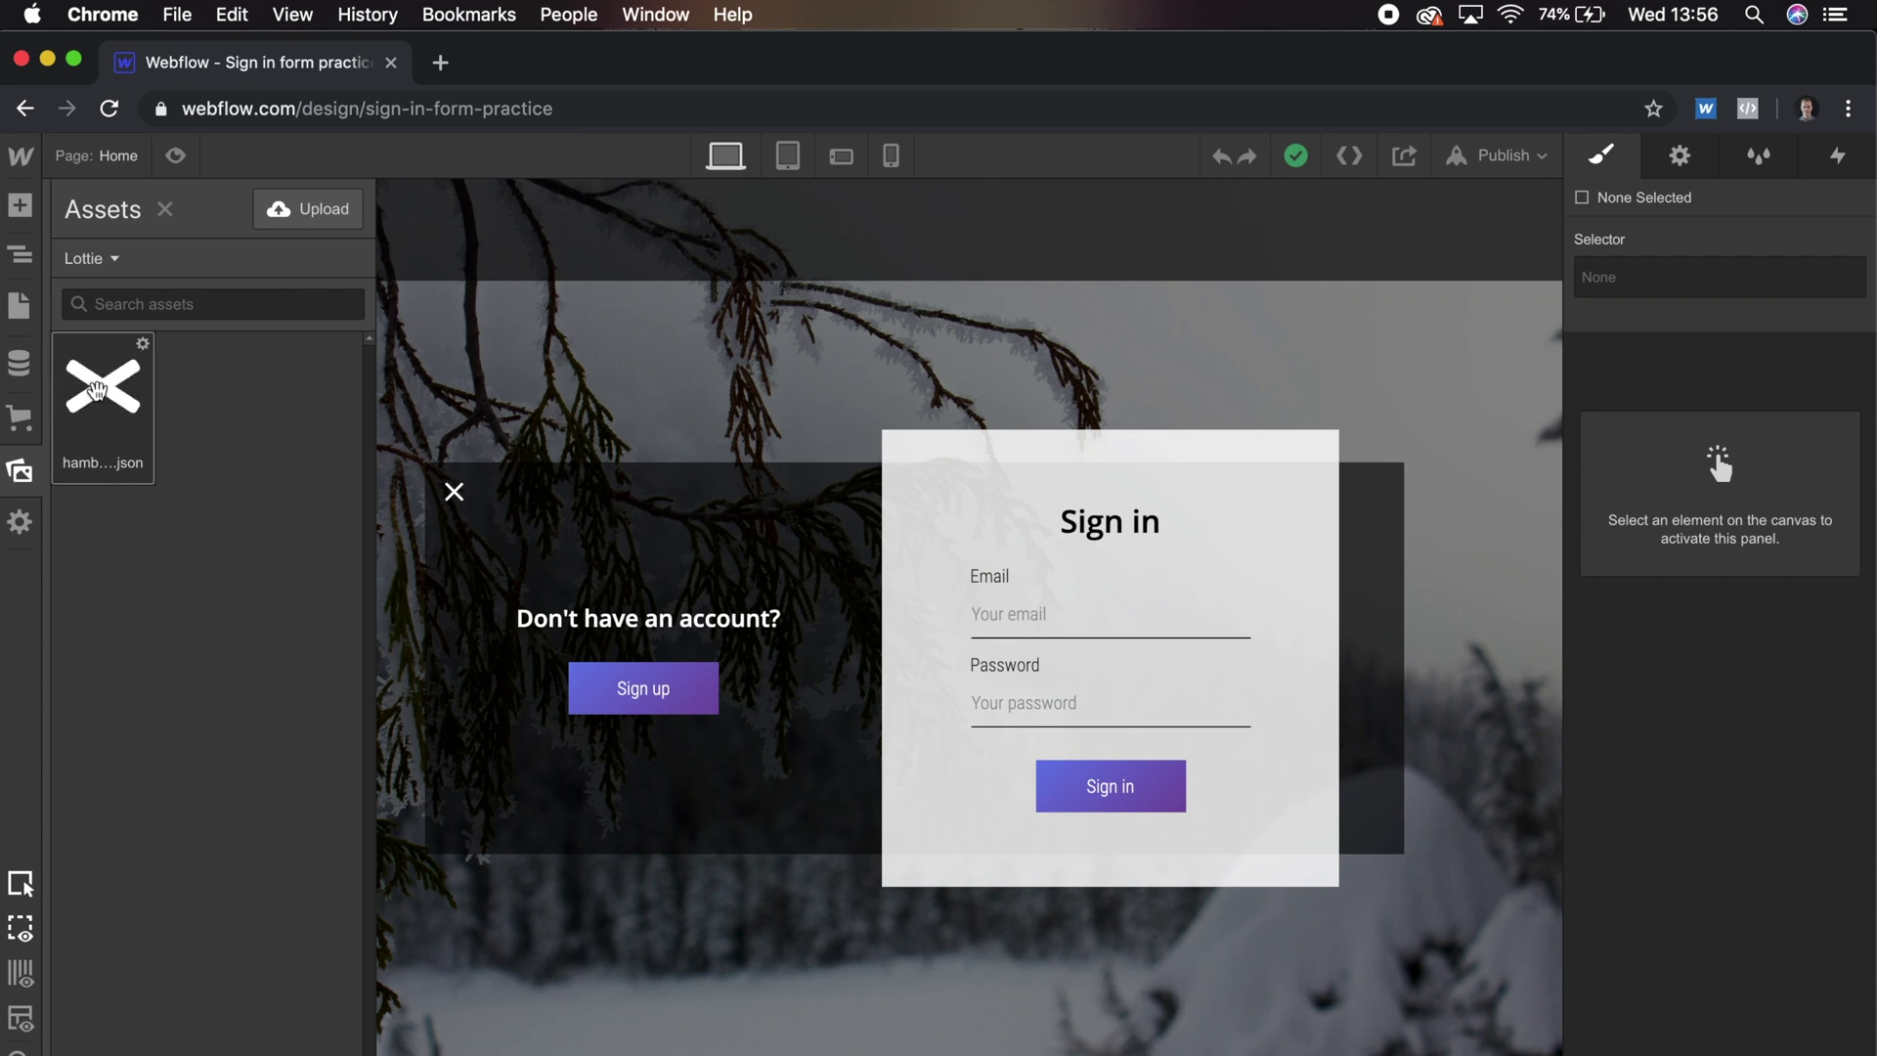
pyautogui.moveTo(98, 391); pyautogui.dragTo(1489, 238)
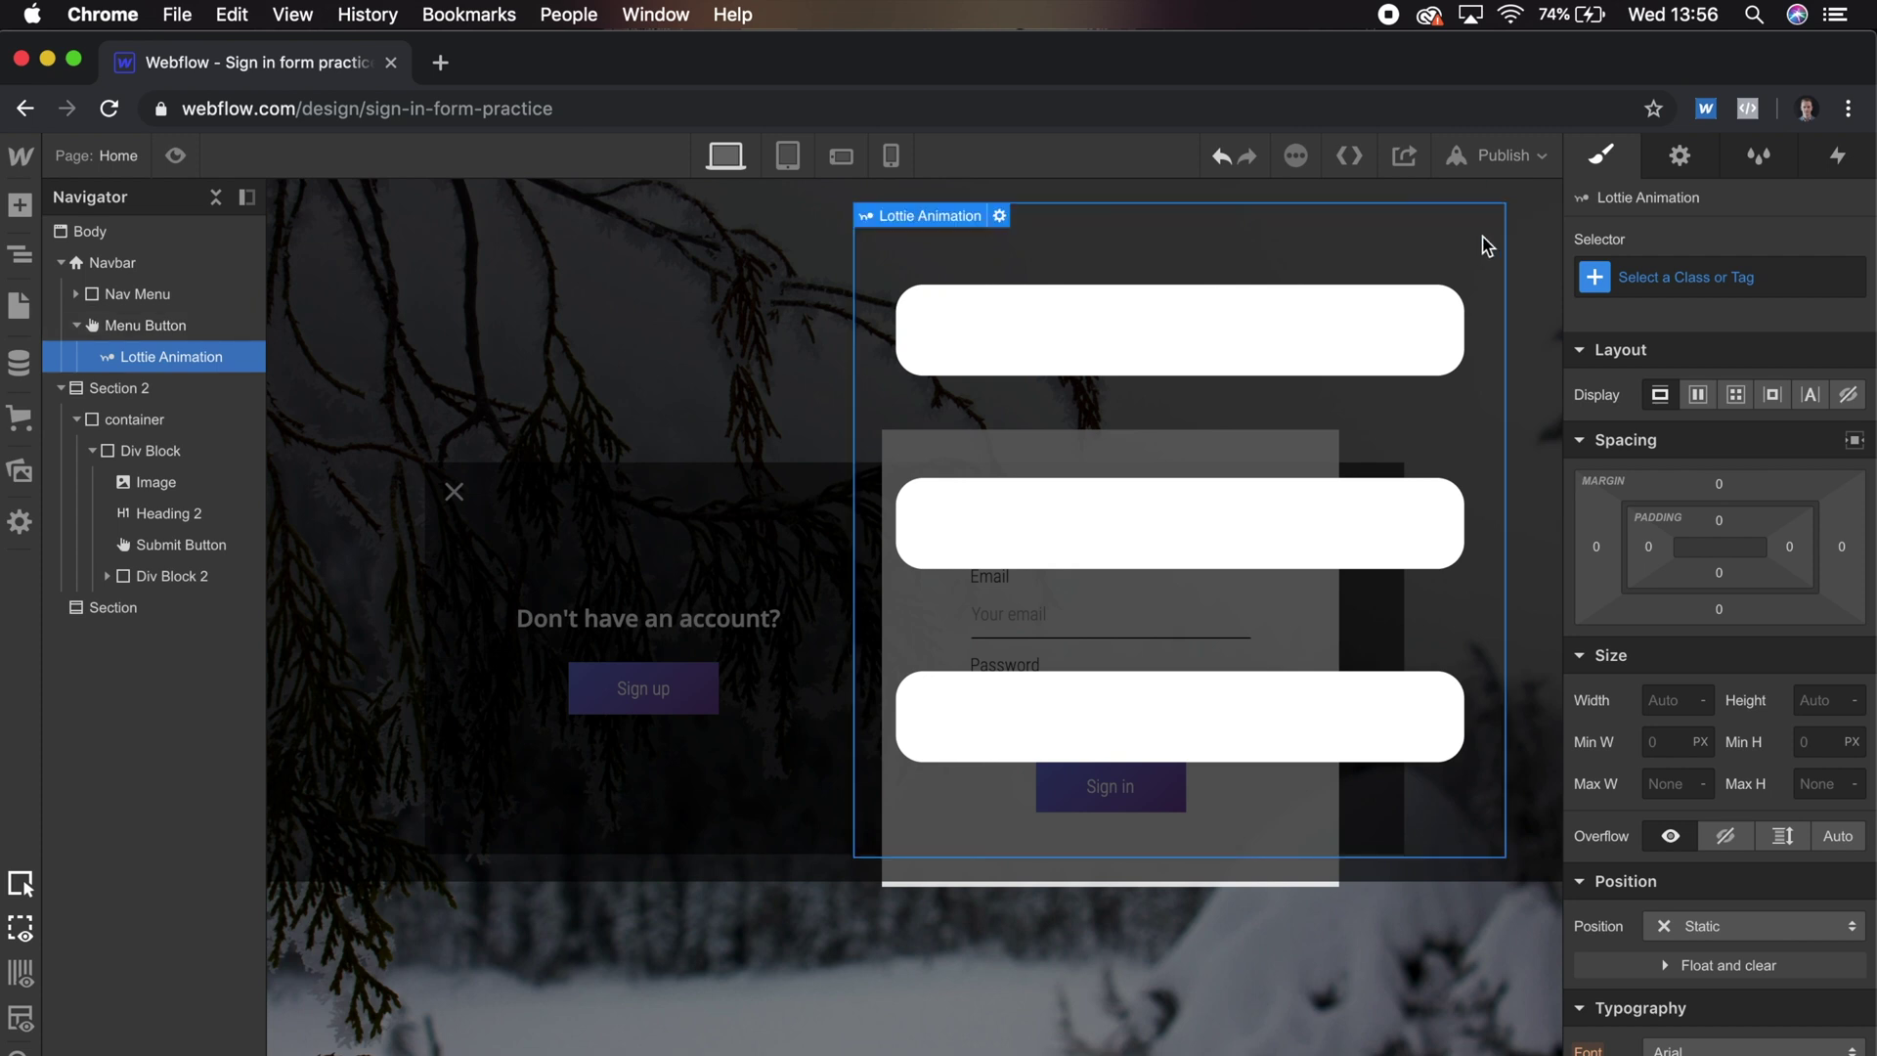
pyautogui.click(1827, 703)
pyautogui.write('20')
pyautogui.press('Return')
pyautogui.click(1677, 700)
pyautogui.write('2')
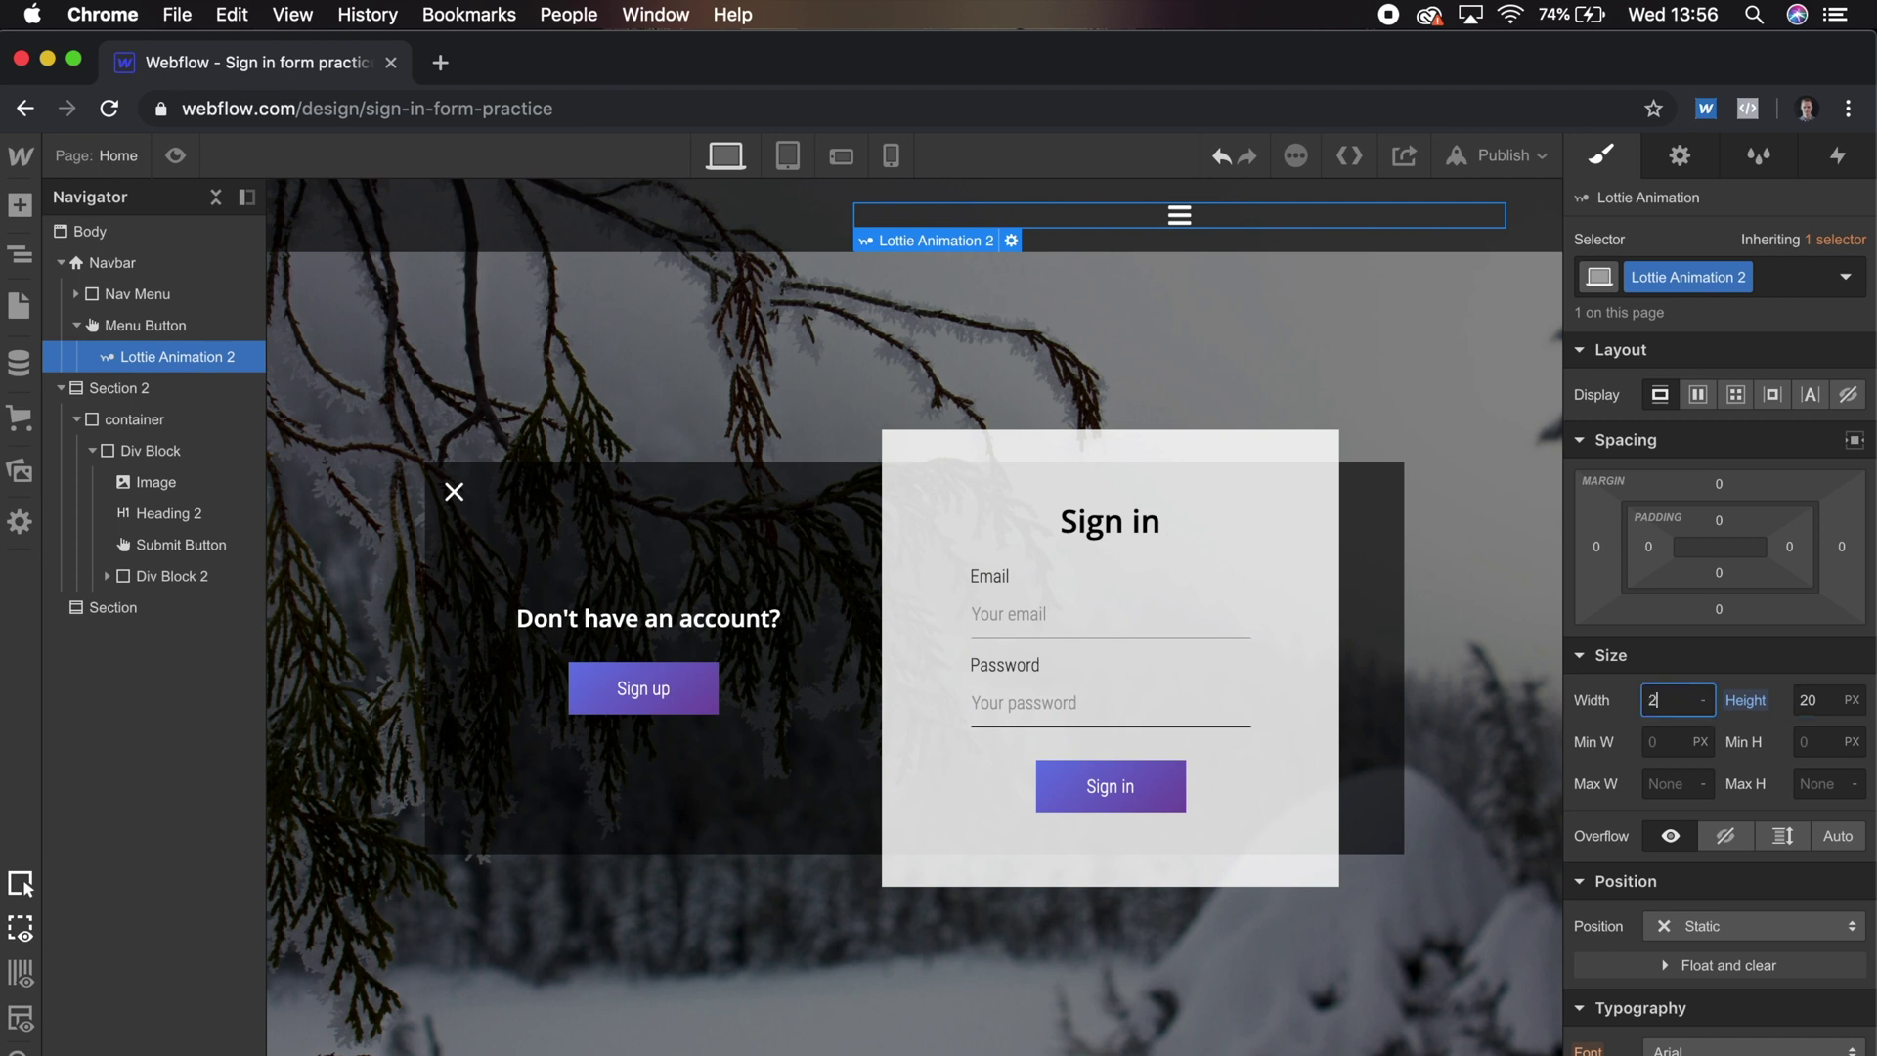
pyautogui.write('0')
pyautogui.press('Return')
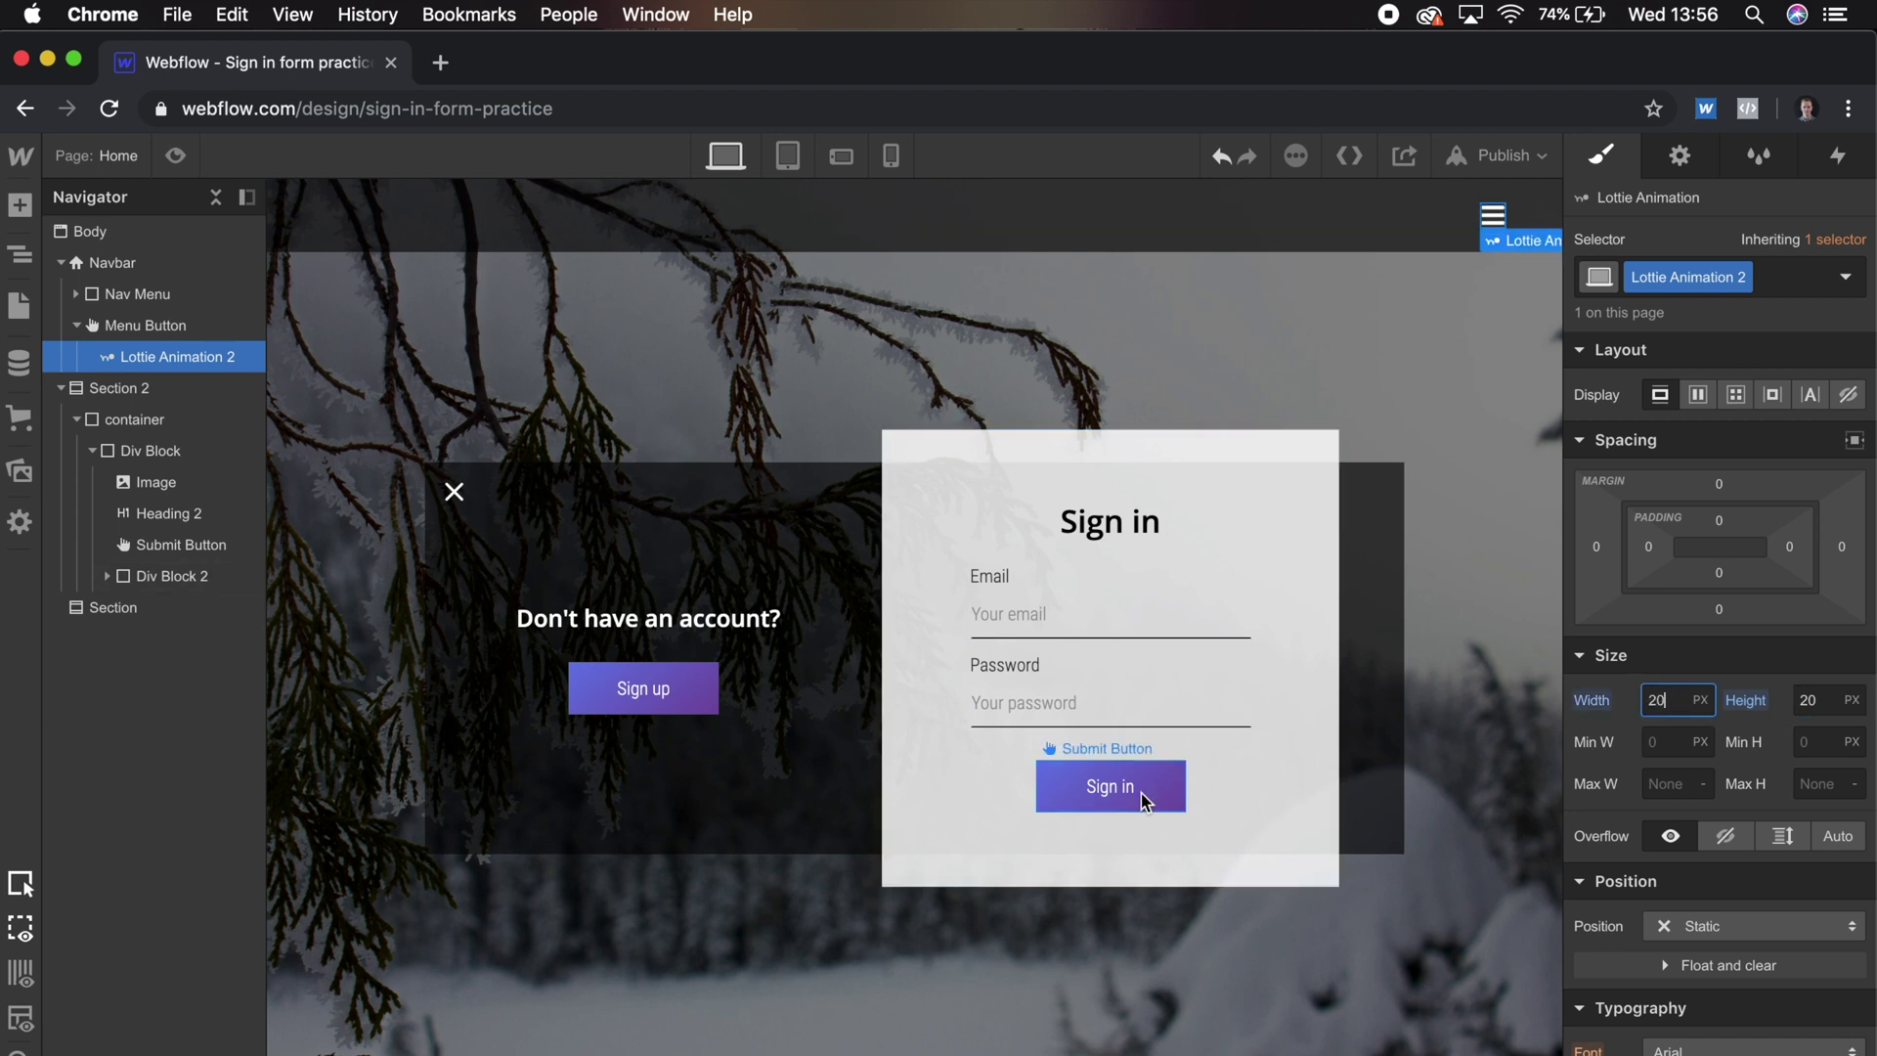
# Give the Menu Button a mouse-click trigger that starts a new timed animation named 'menu click'.
pyautogui.click(1466, 239)
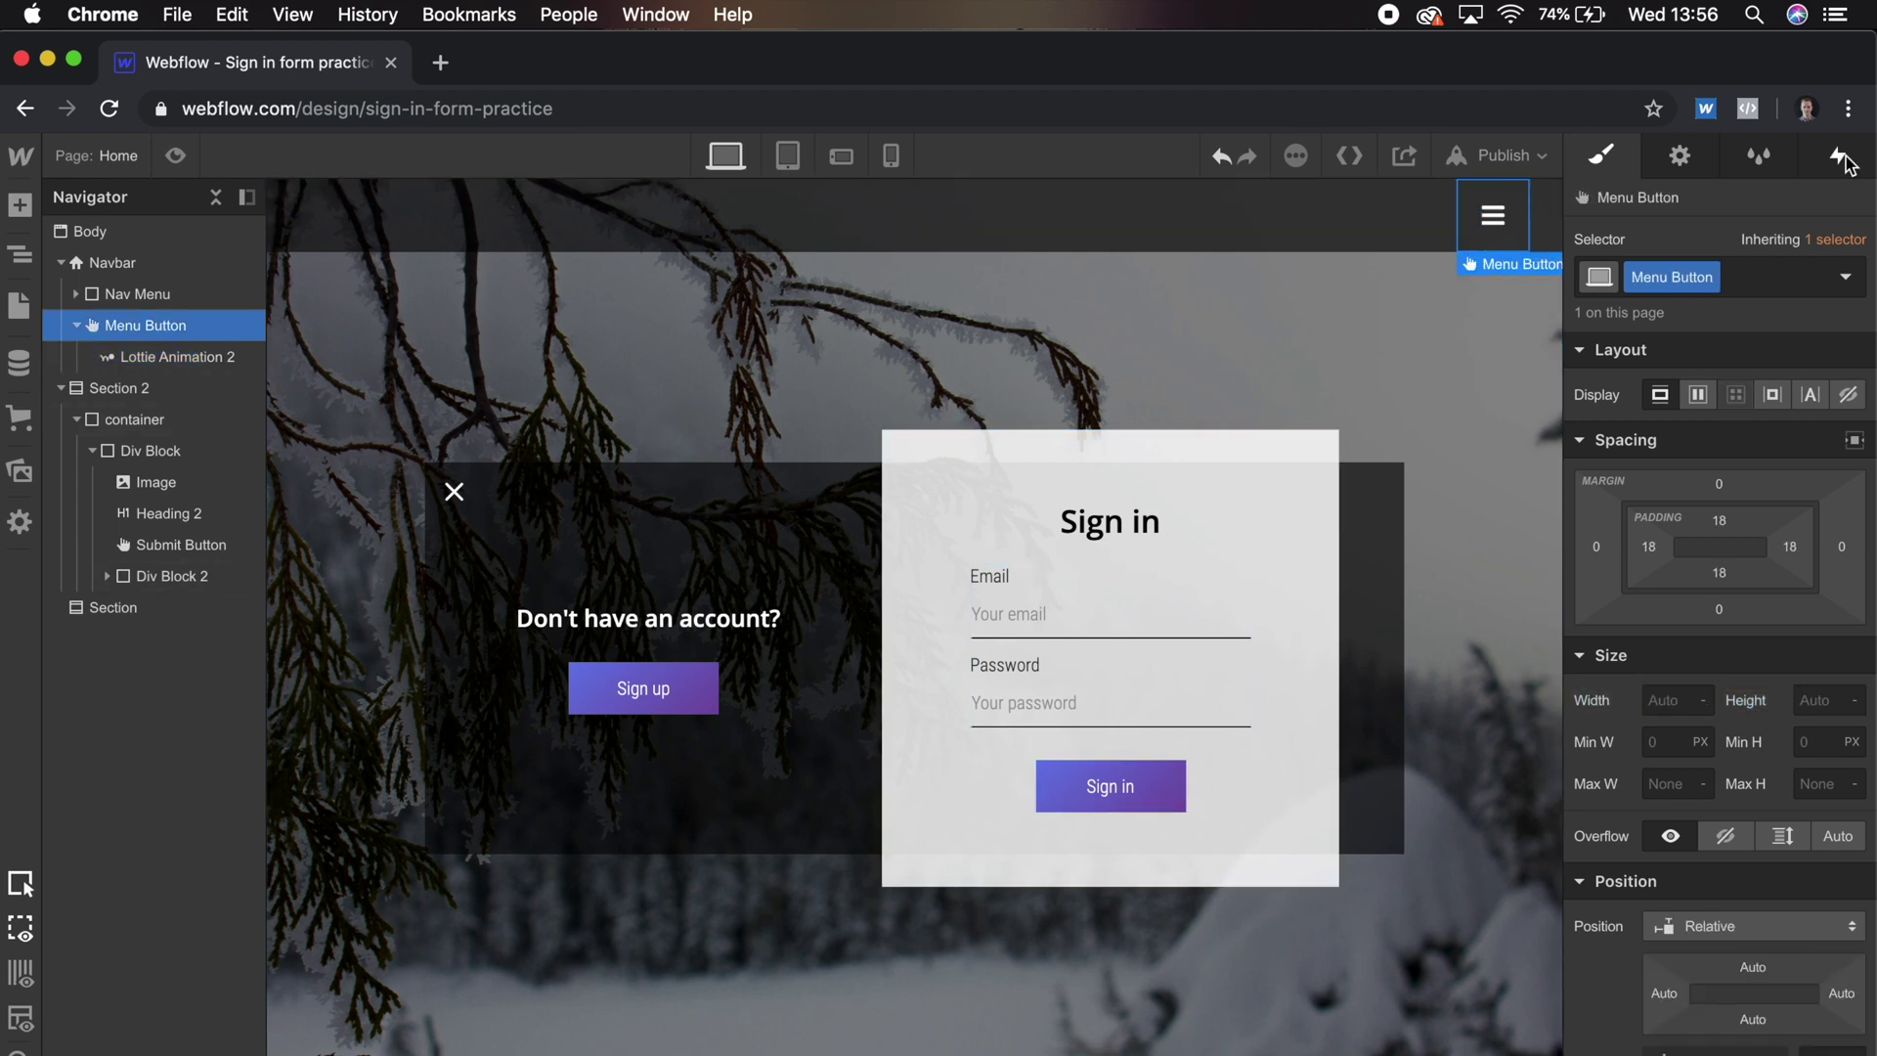
pyautogui.click(1842, 157)
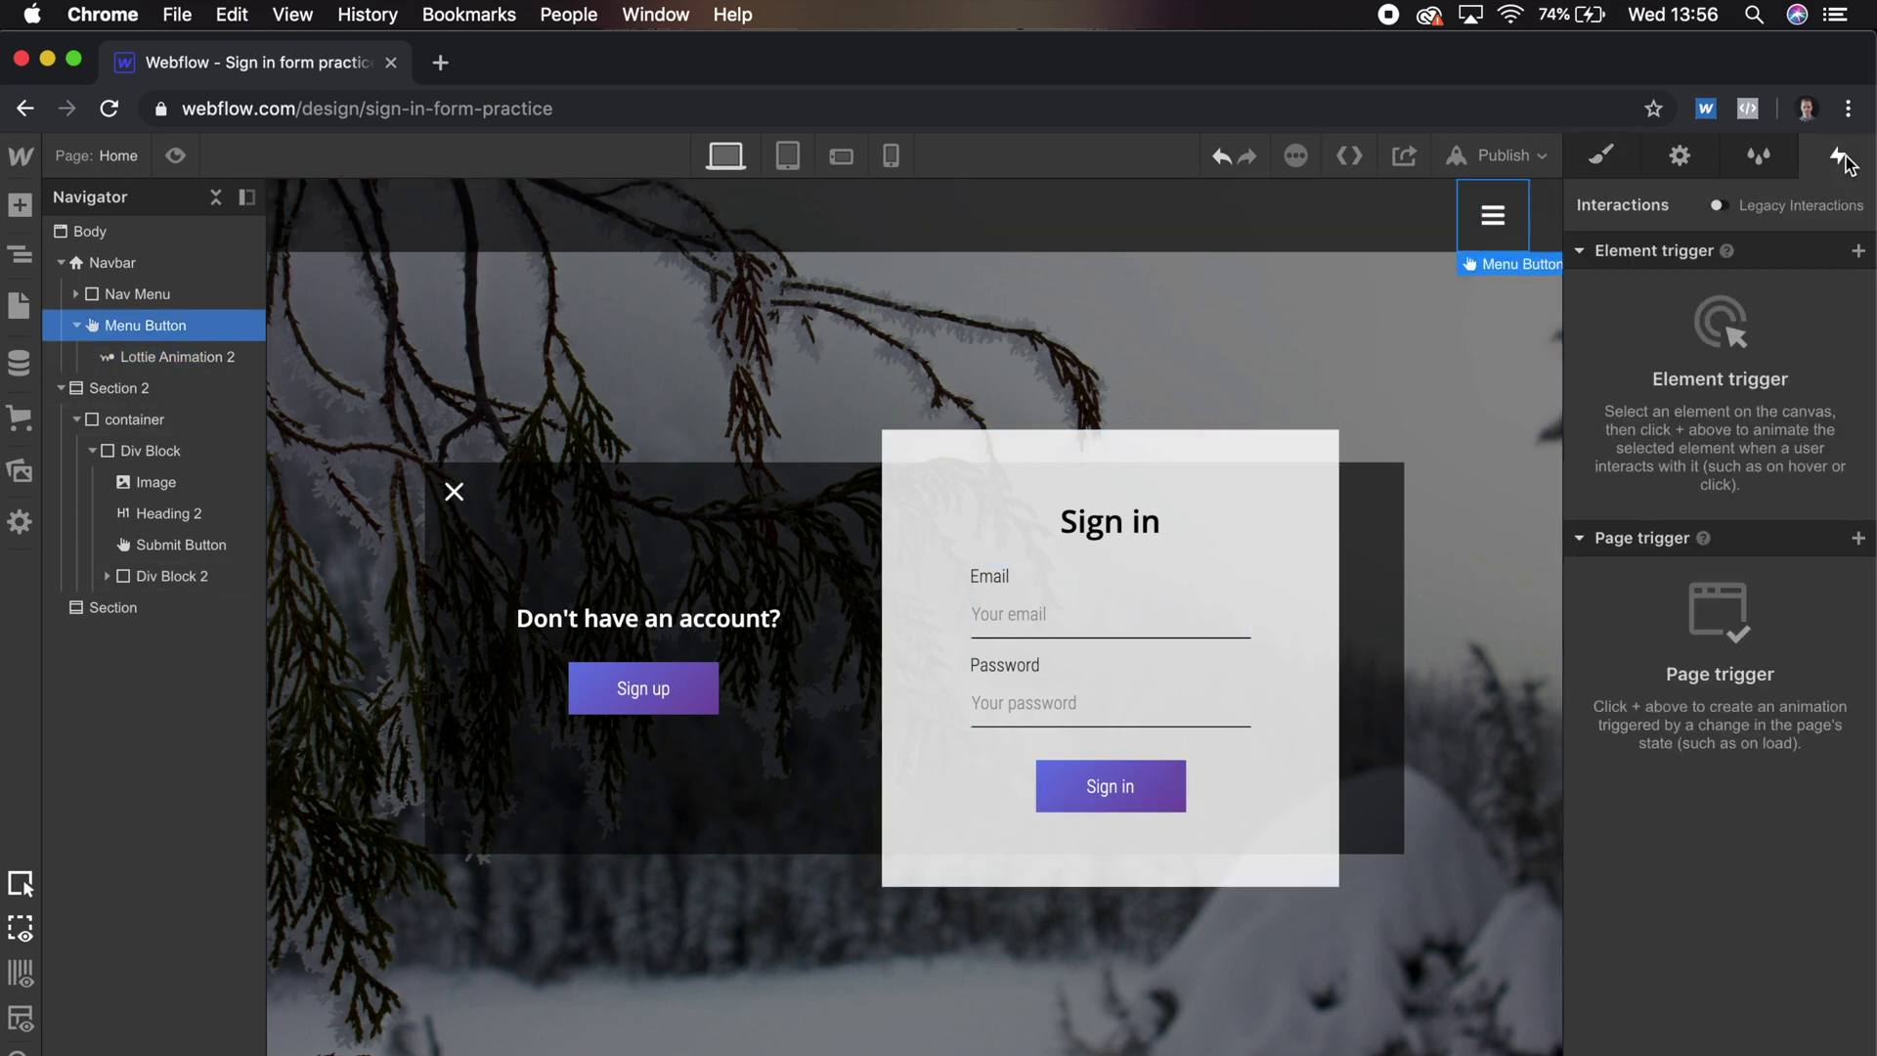
pyautogui.click(1859, 252)
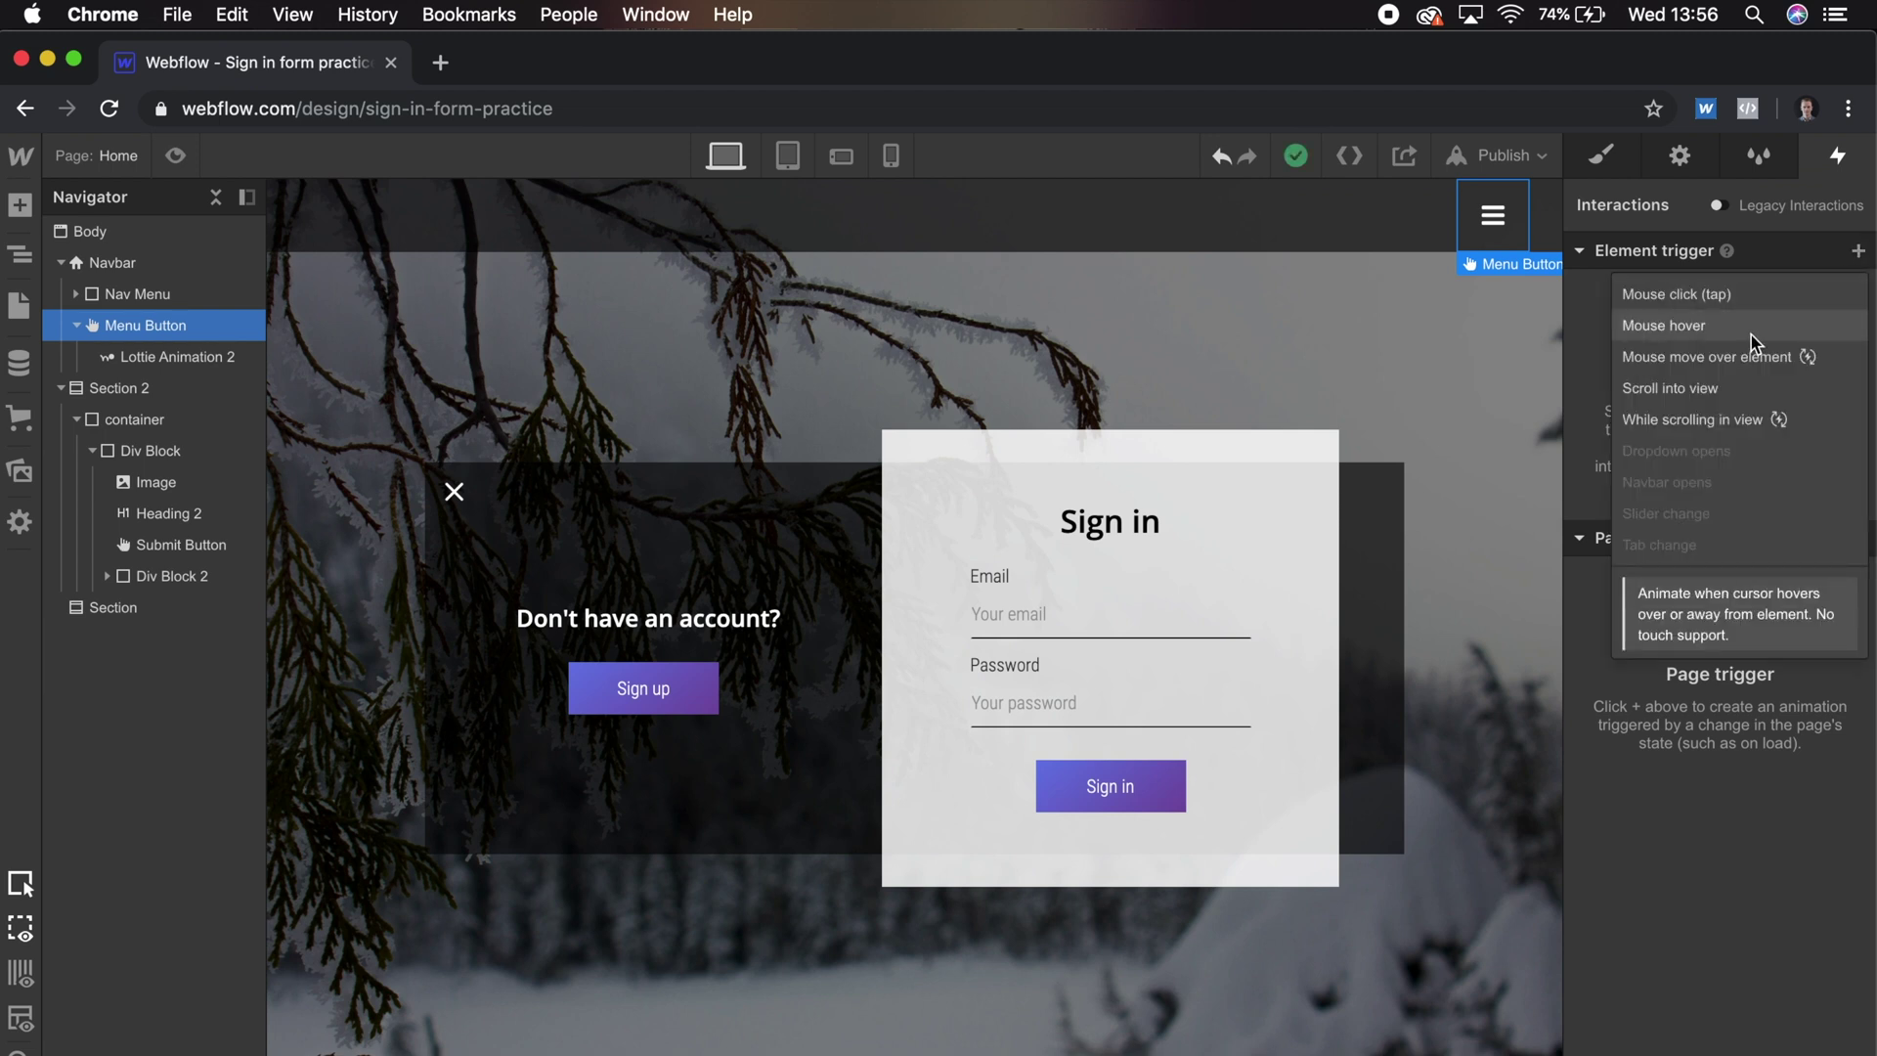
pyautogui.click(1706, 294)
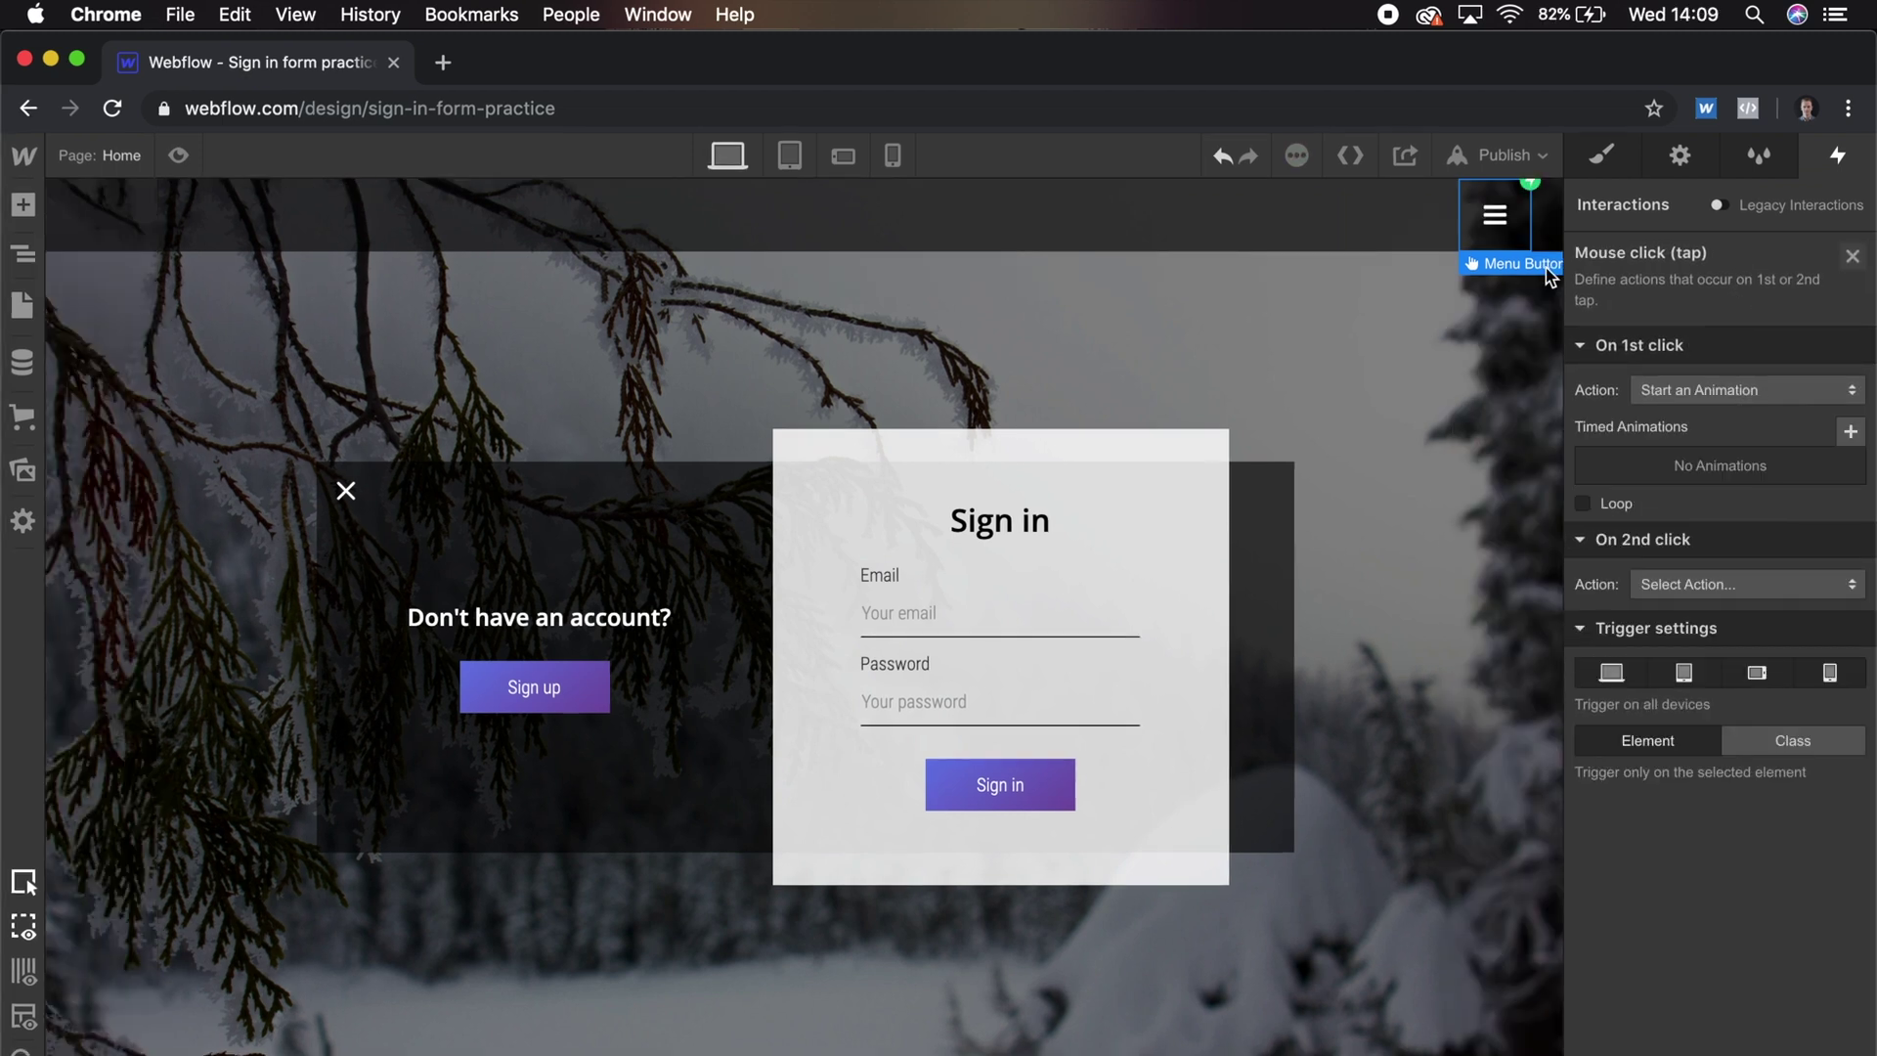
pyautogui.click(1851, 431)
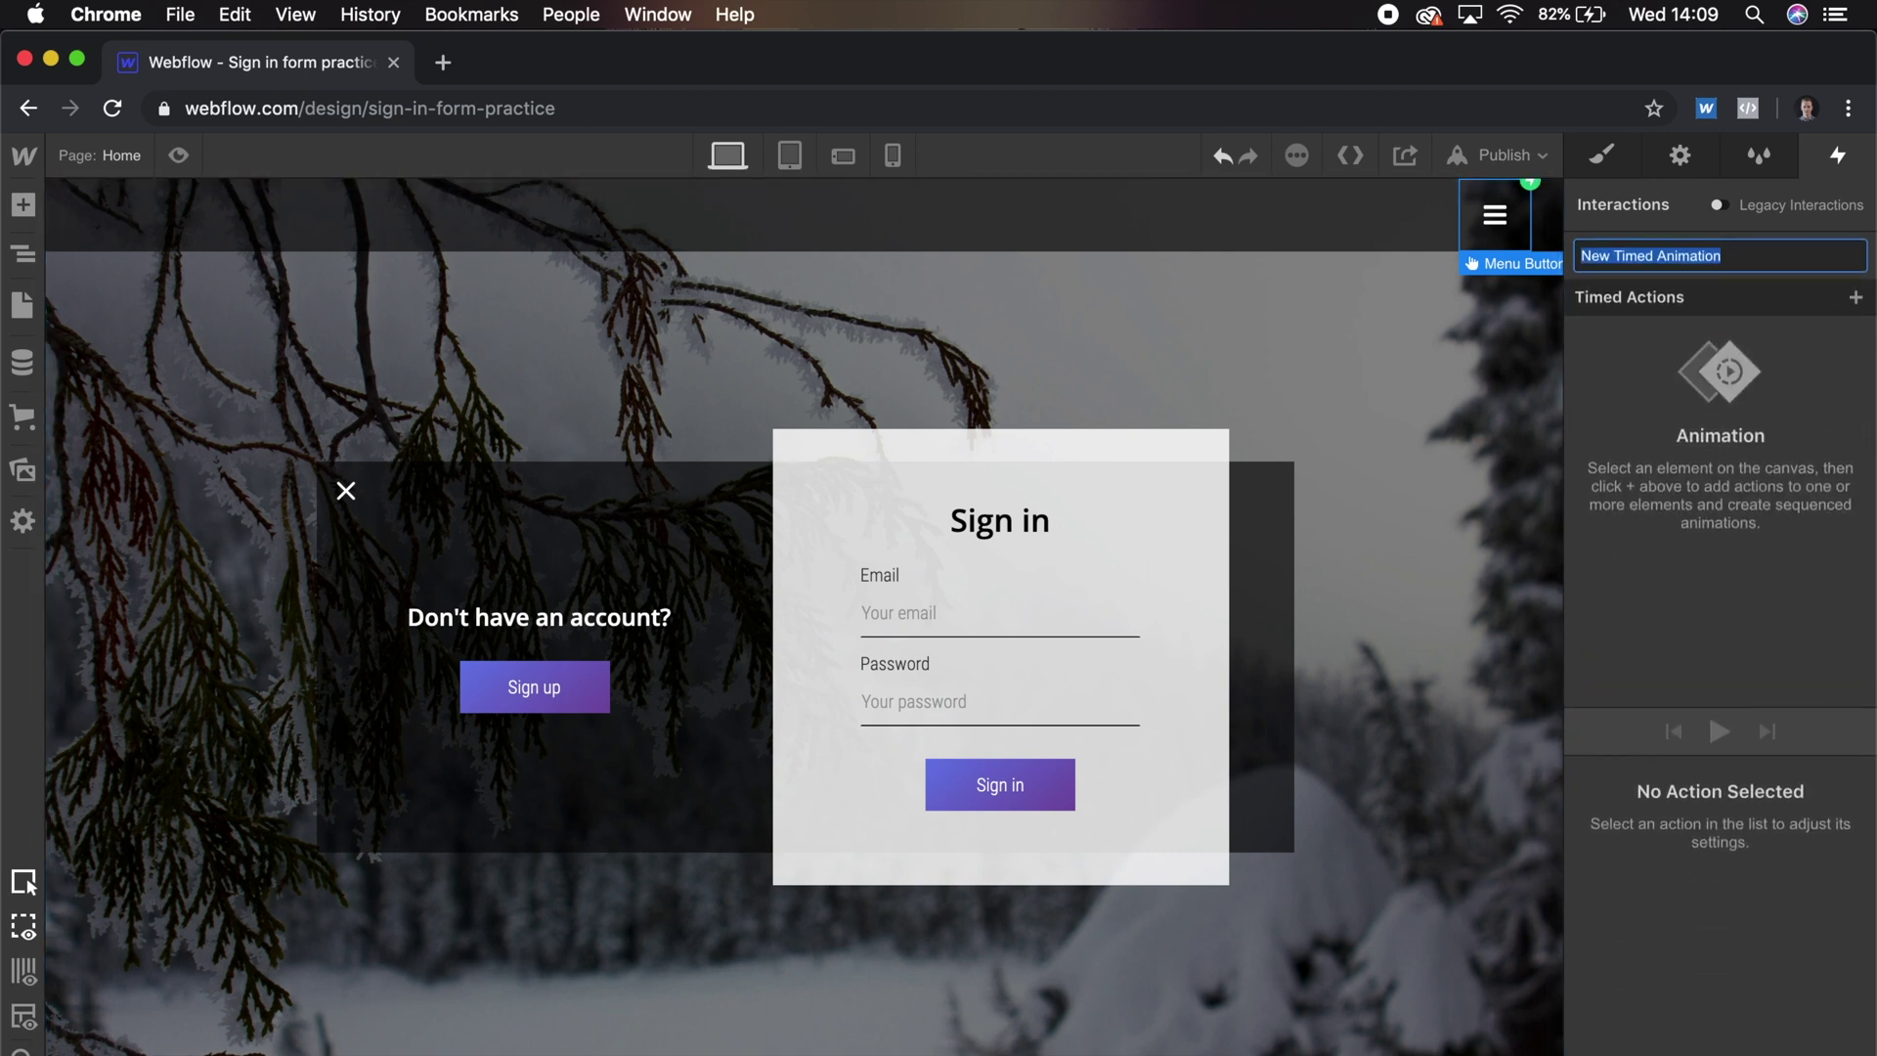
pyautogui.write('menu click')
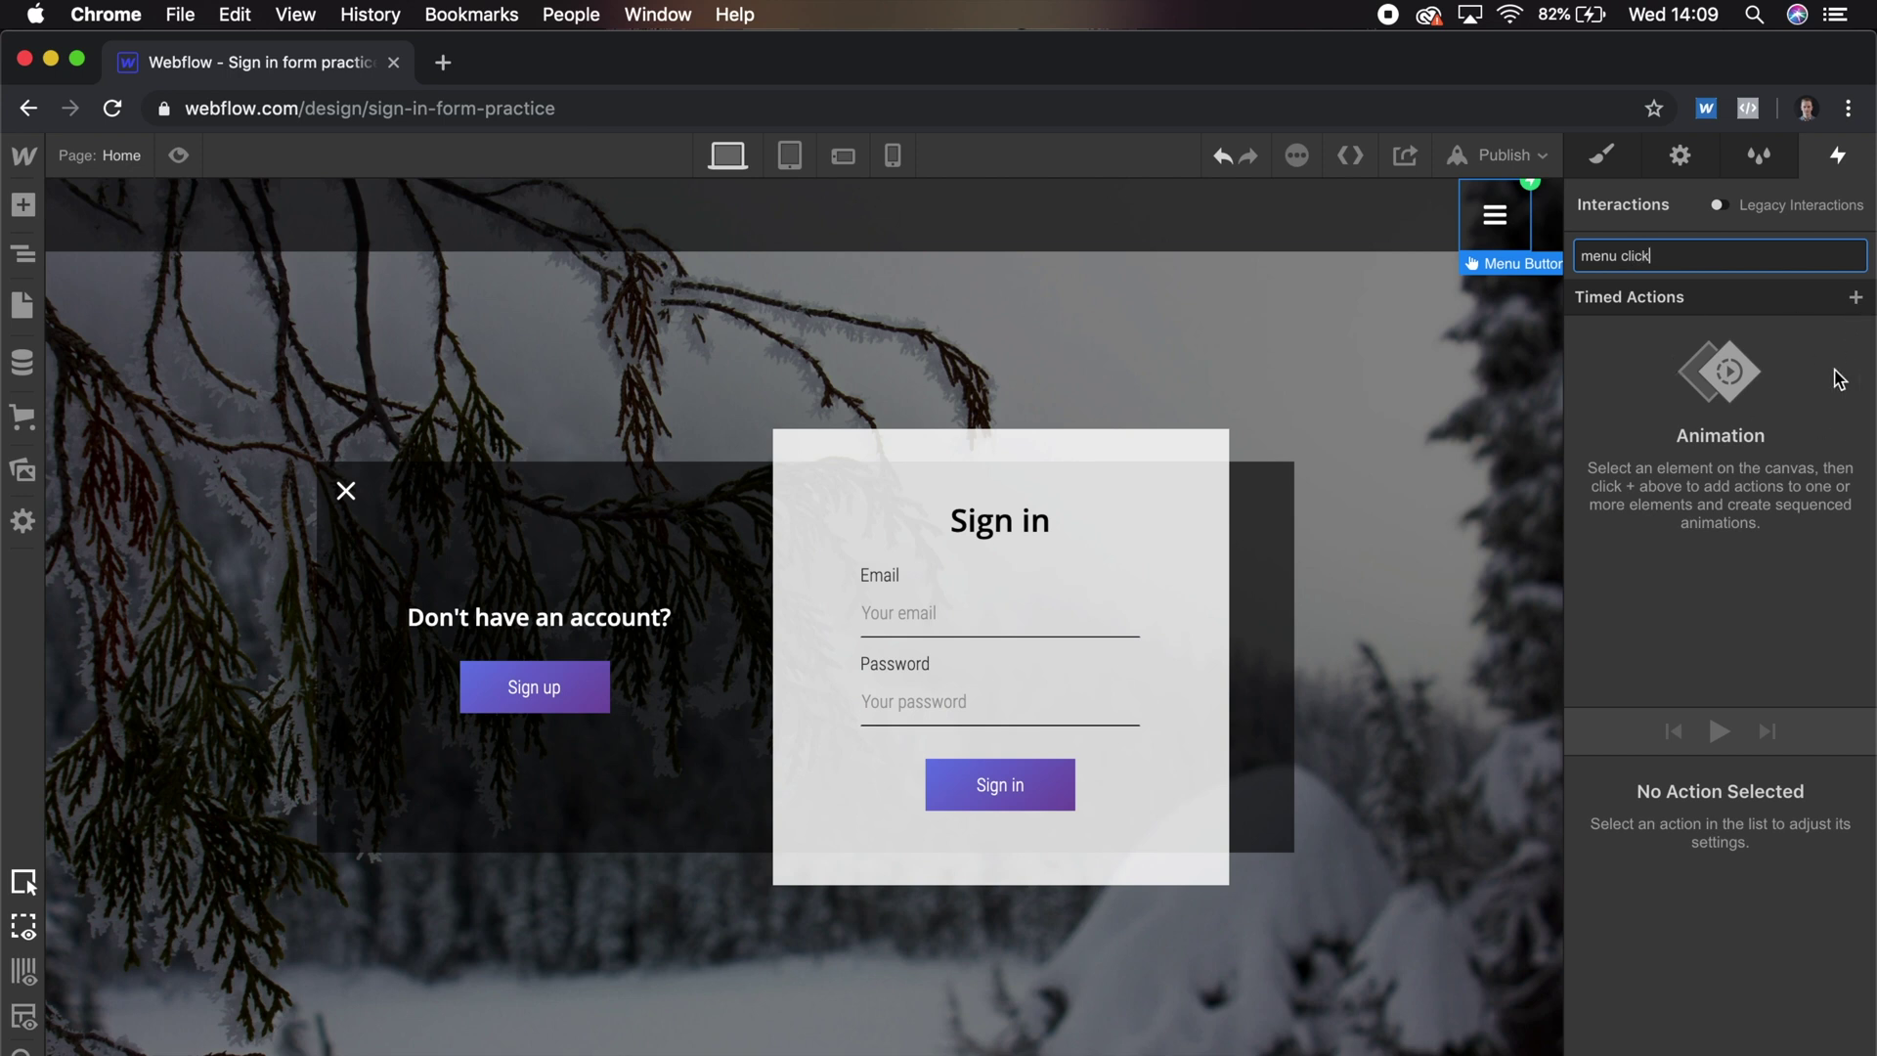
pyautogui.press('Return')
# Add a Lottie action with 0.3 s duration to 'menu click' and preview it.
pyautogui.click(1499, 207)
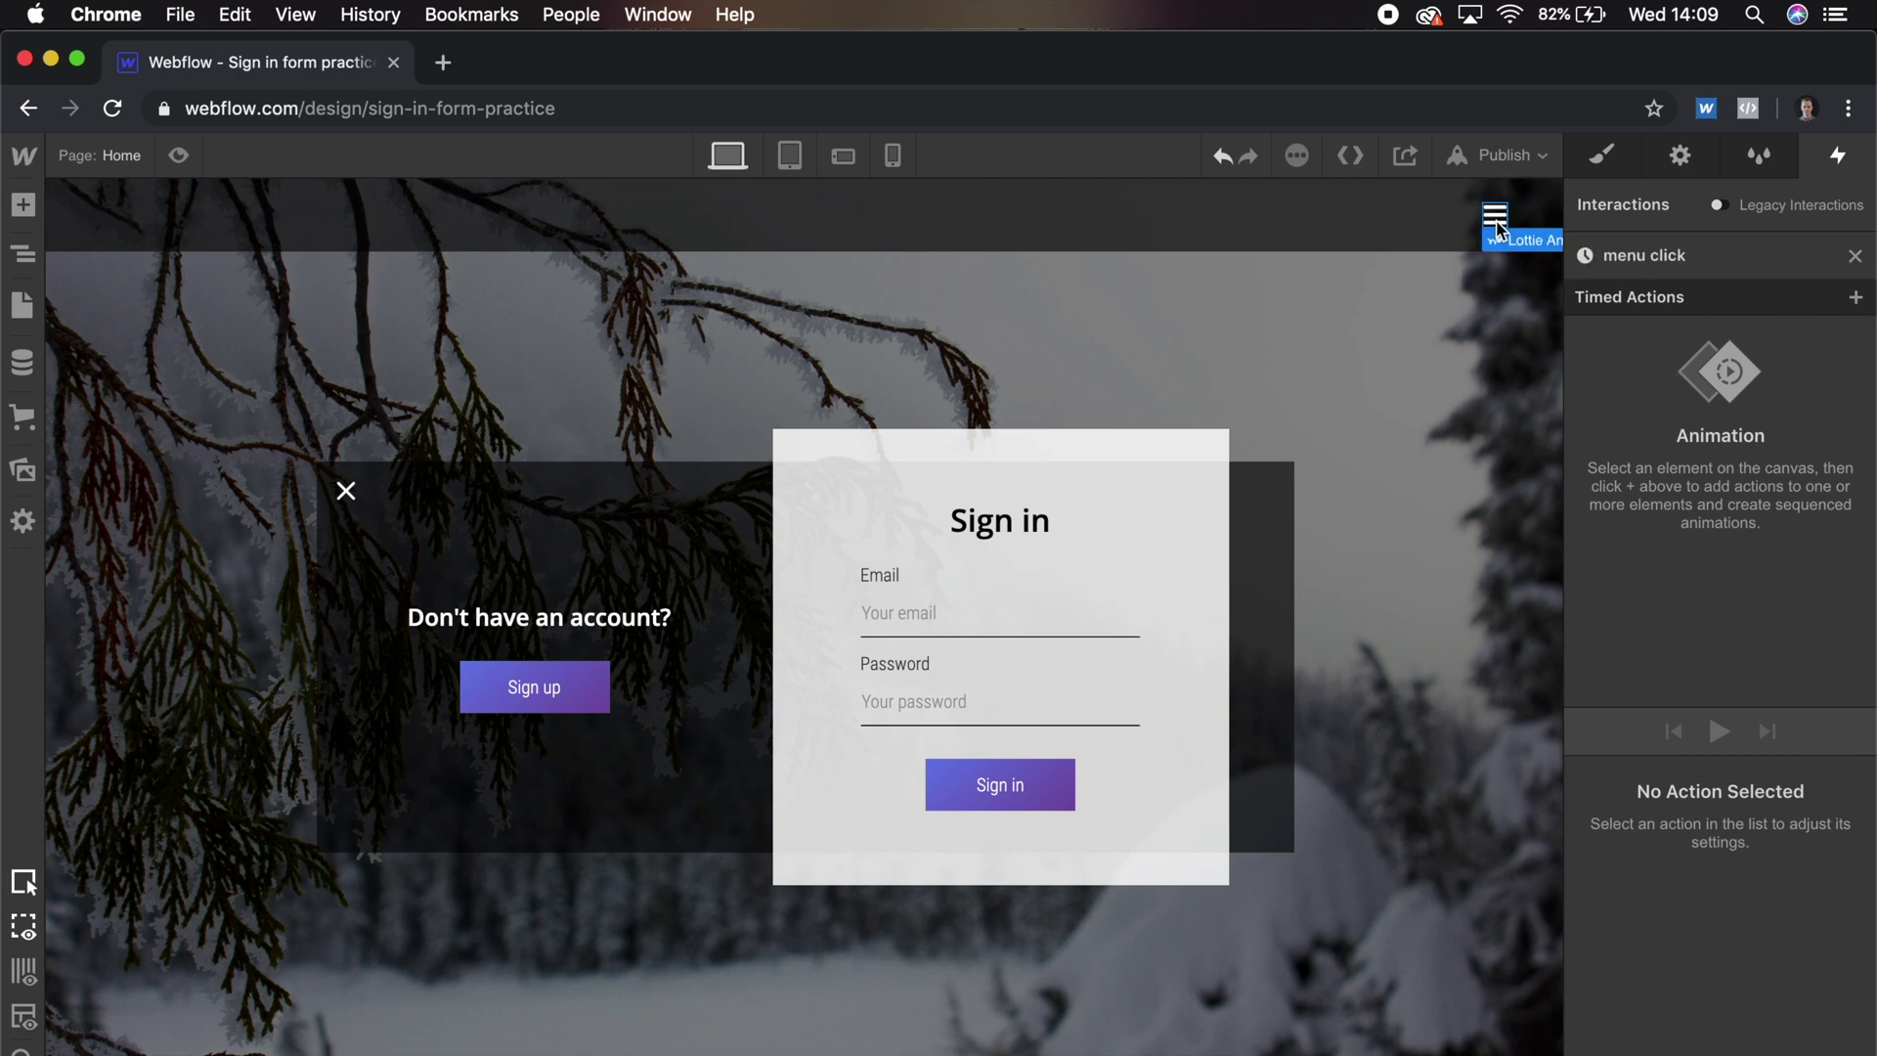
pyautogui.click(1856, 297)
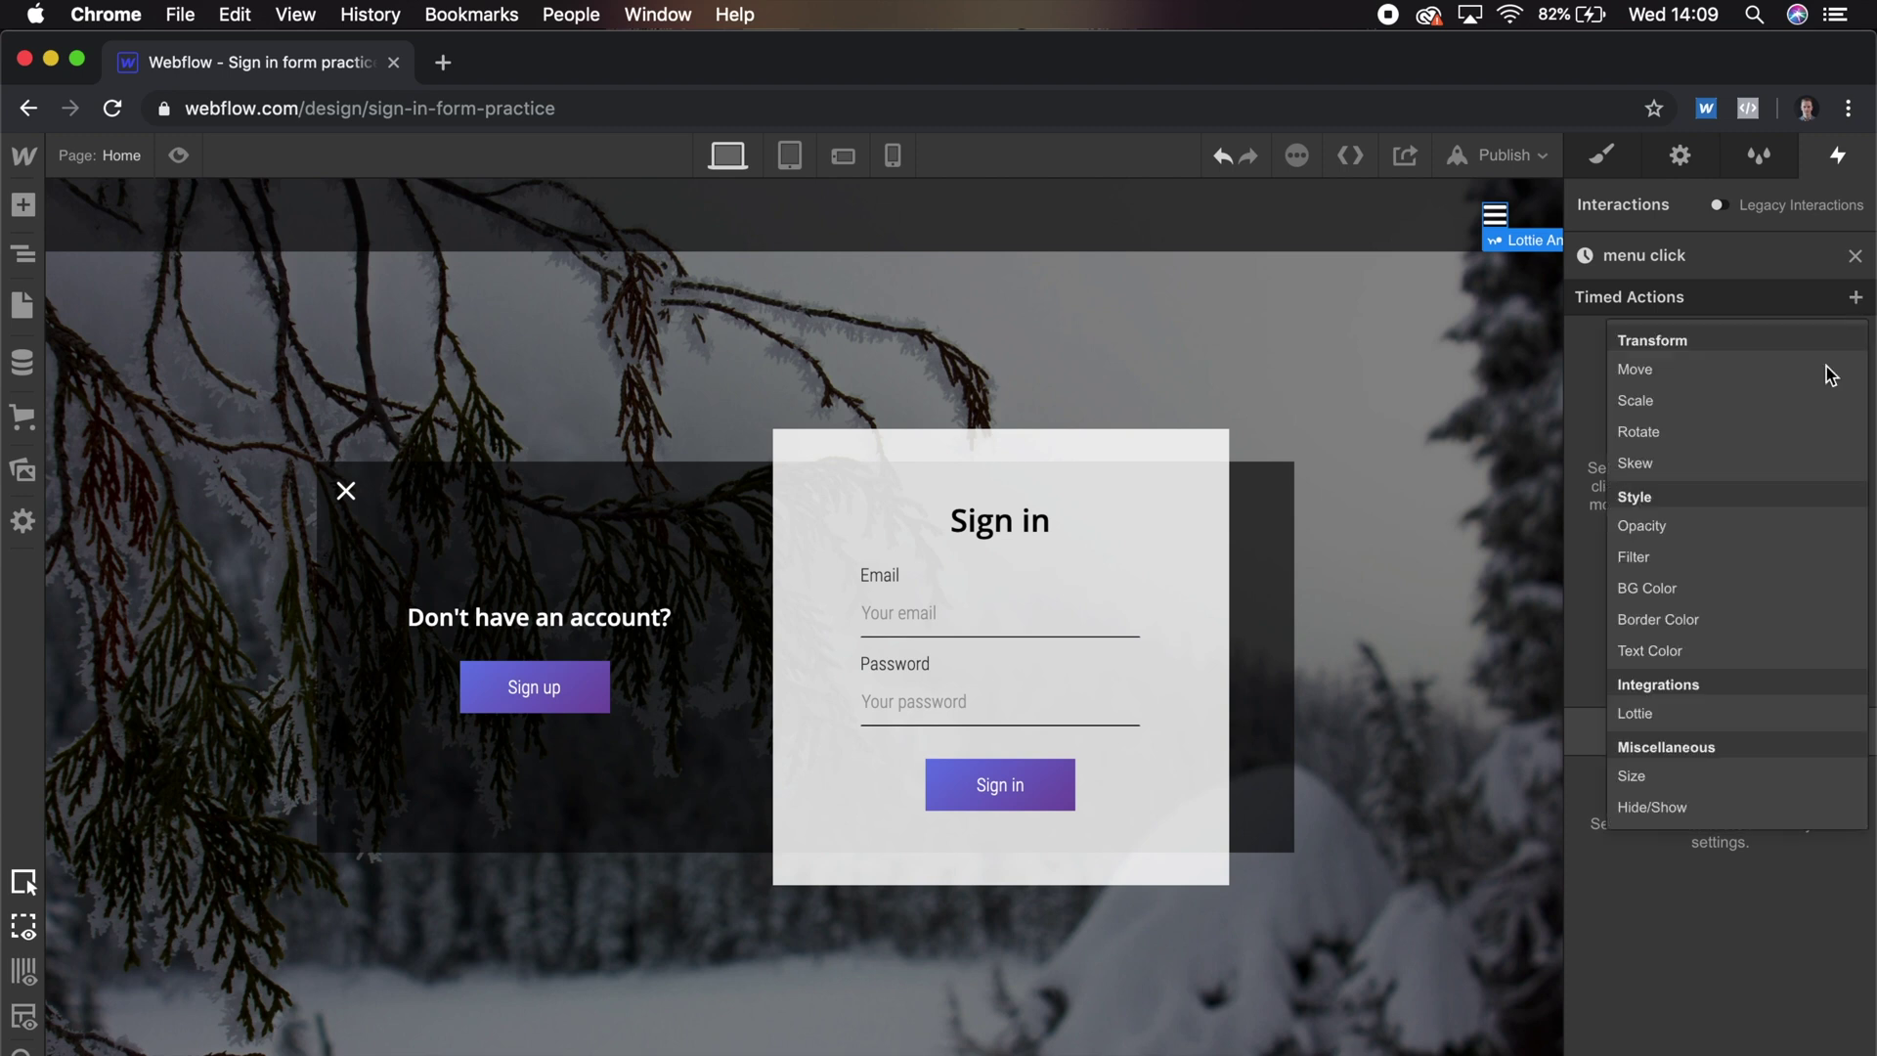
pyautogui.click(1694, 712)
pyautogui.click(1830, 1038)
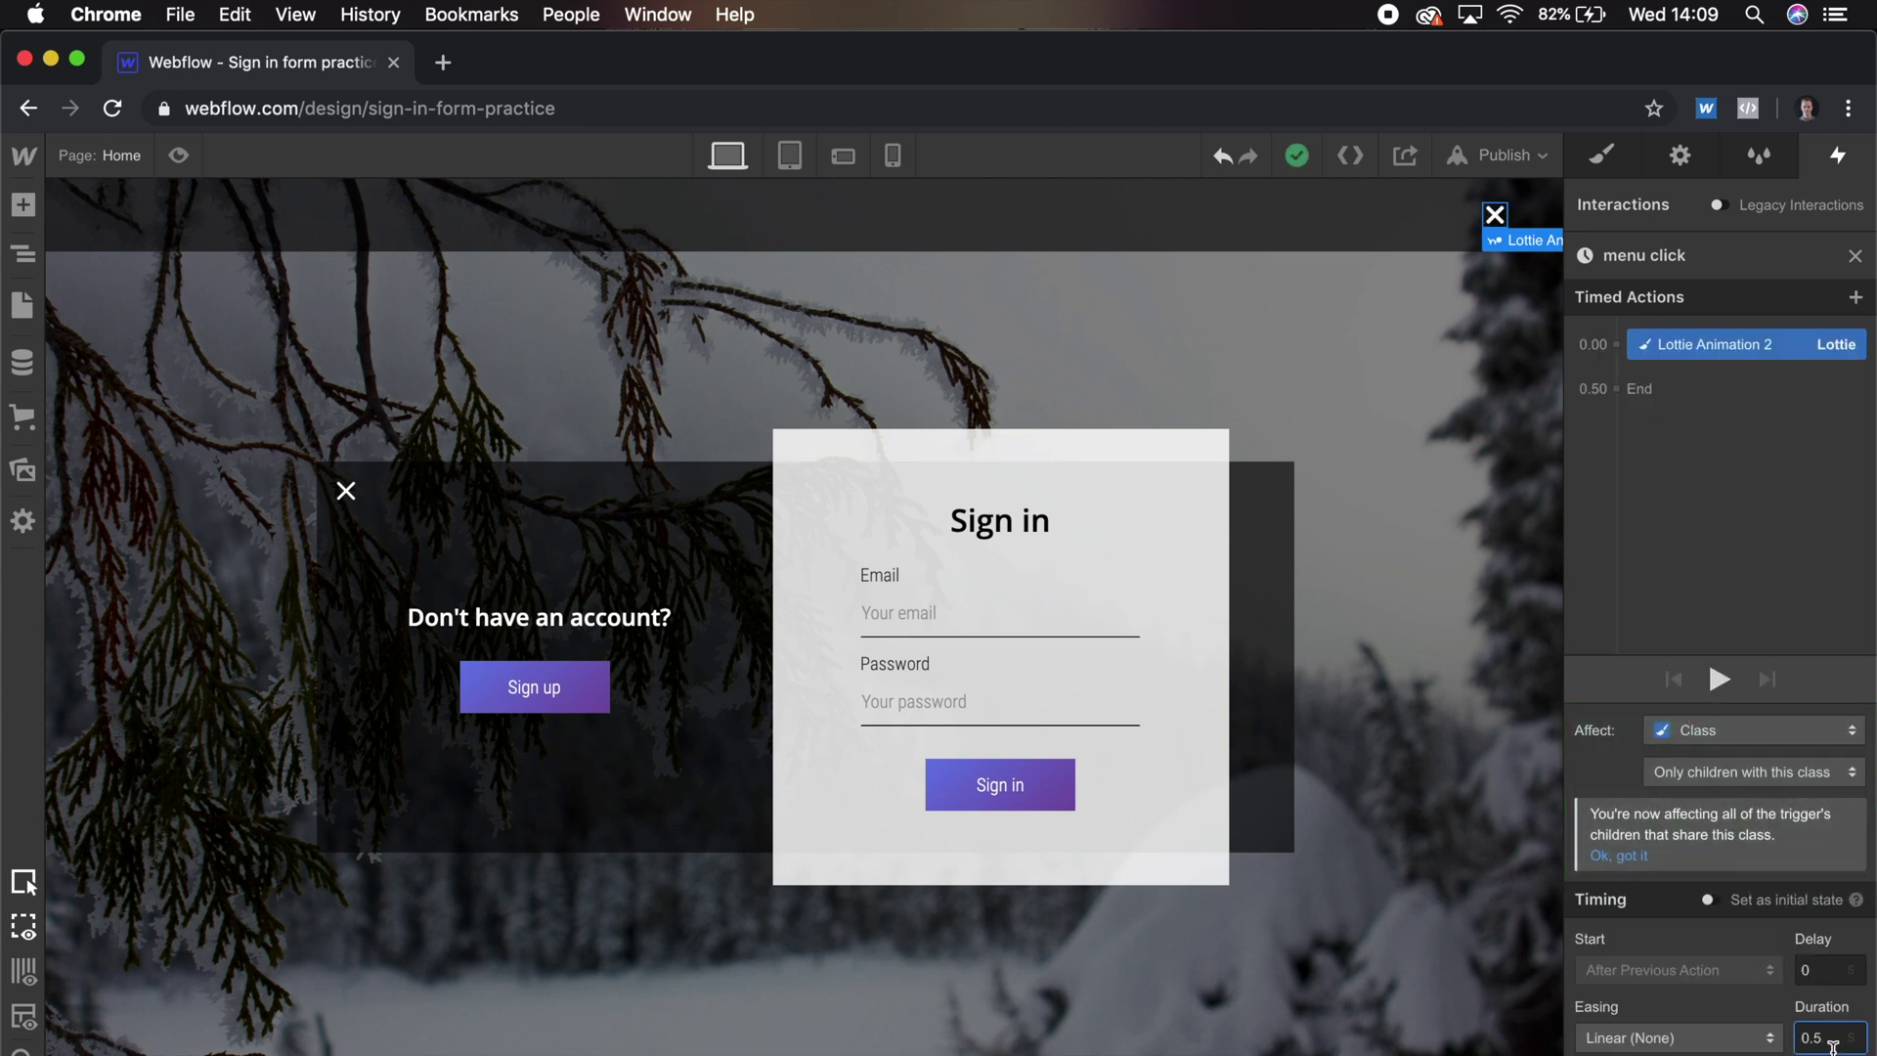
pyautogui.press('BackSpace')
pyautogui.write('3')
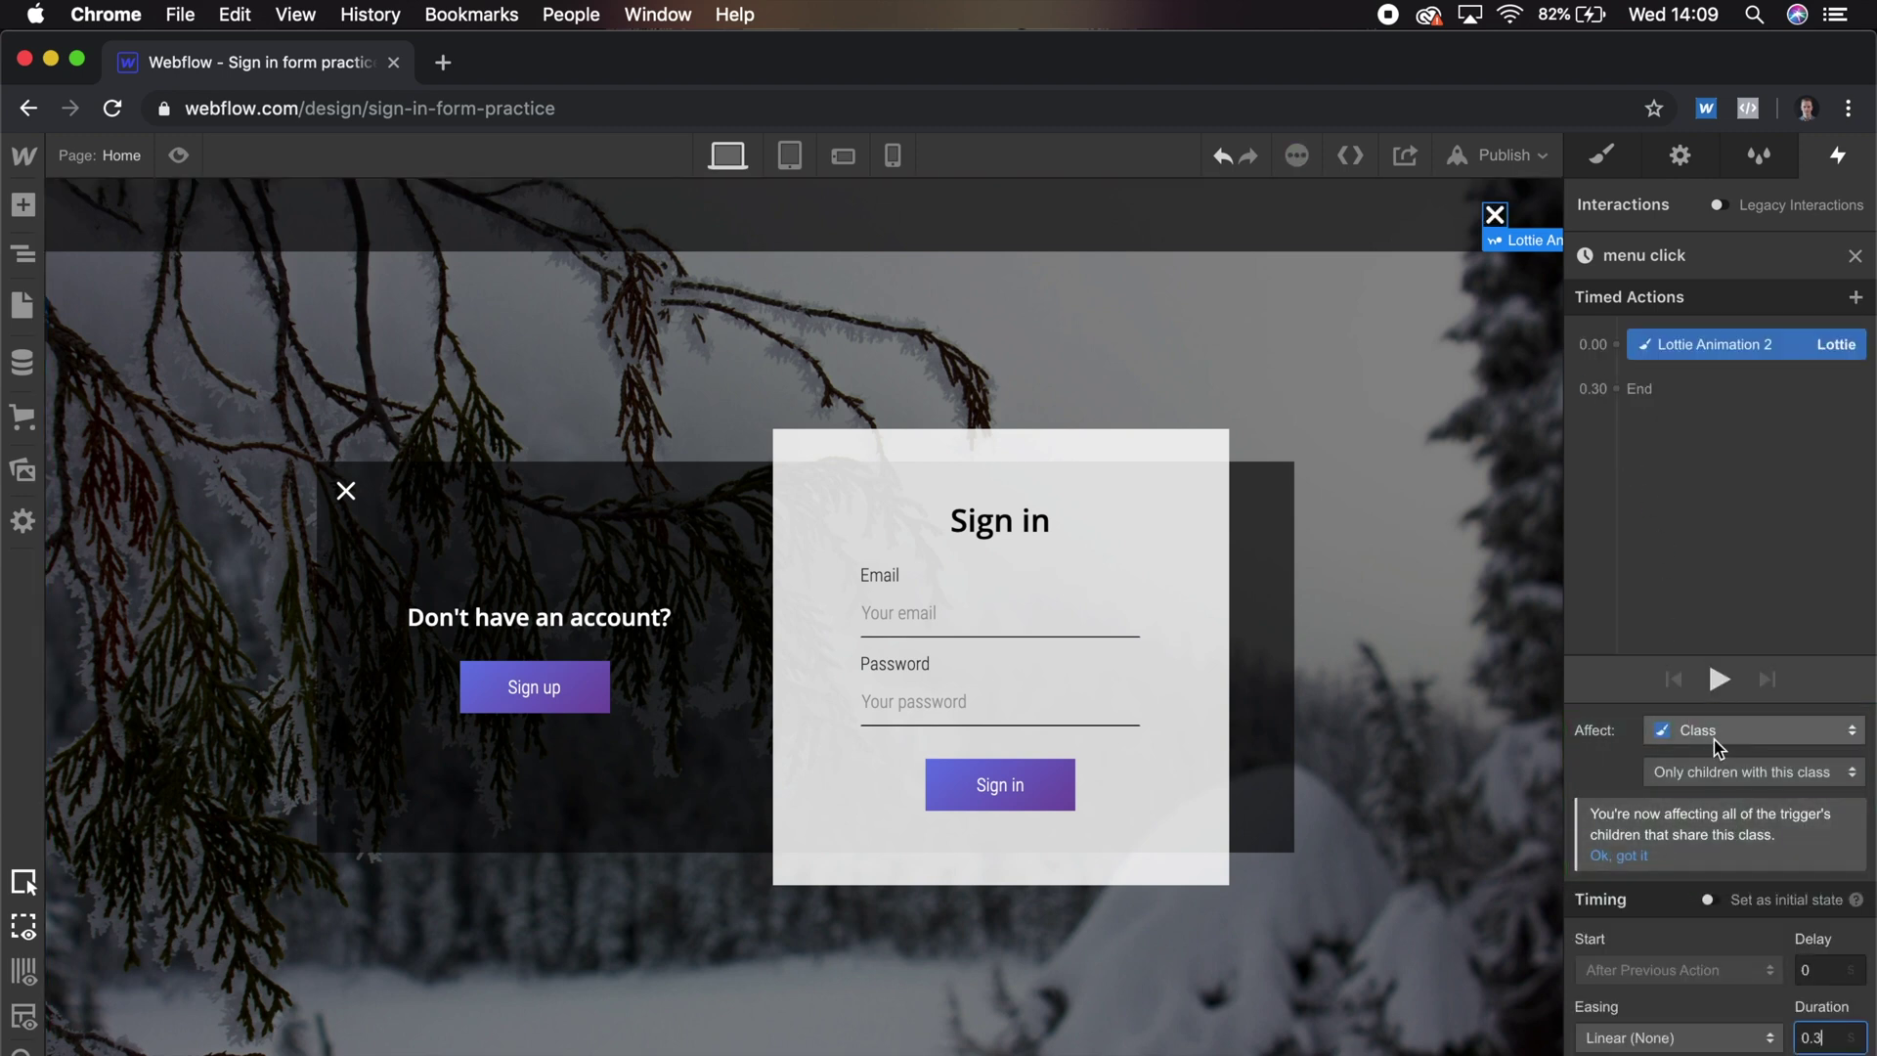
pyautogui.click(1720, 679)
pyautogui.press('Escape')
pyautogui.click(1771, 626)
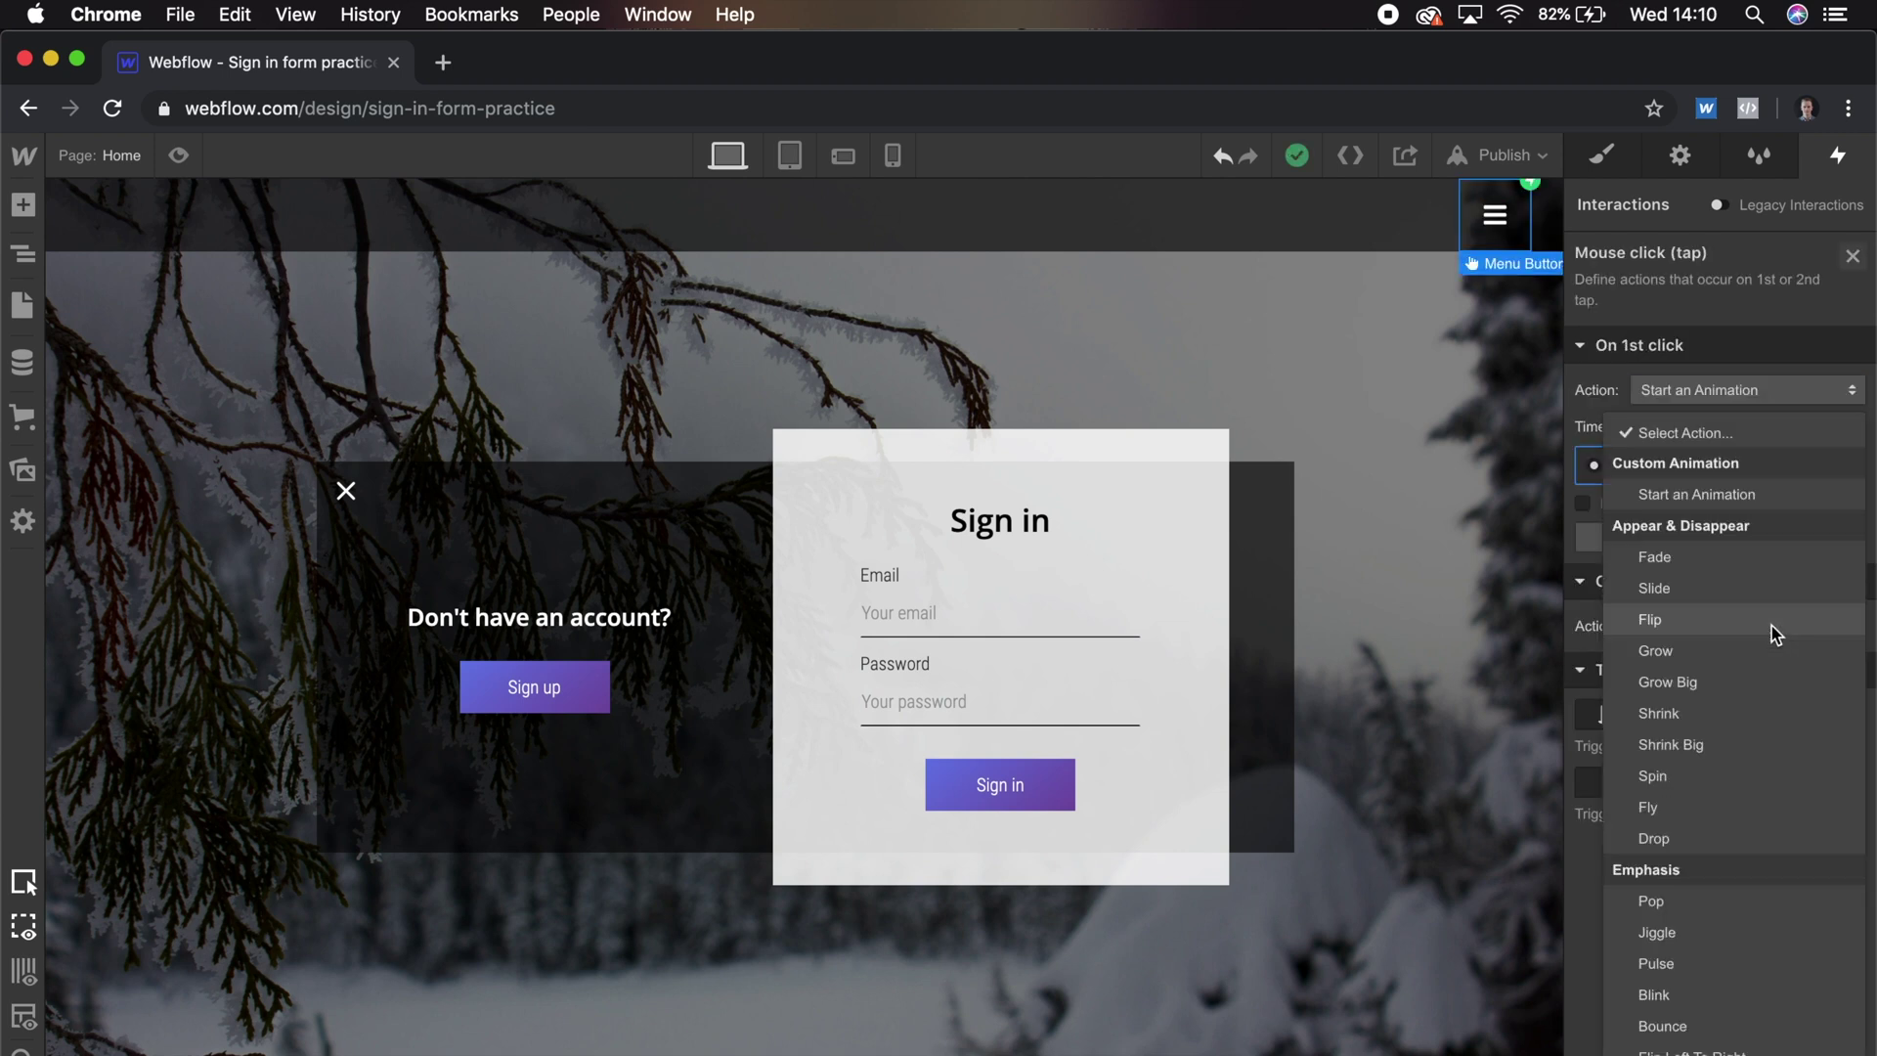
# Make the second click start a new 'menu click close' animation containing a Lottie action.
pyautogui.click(1769, 492)
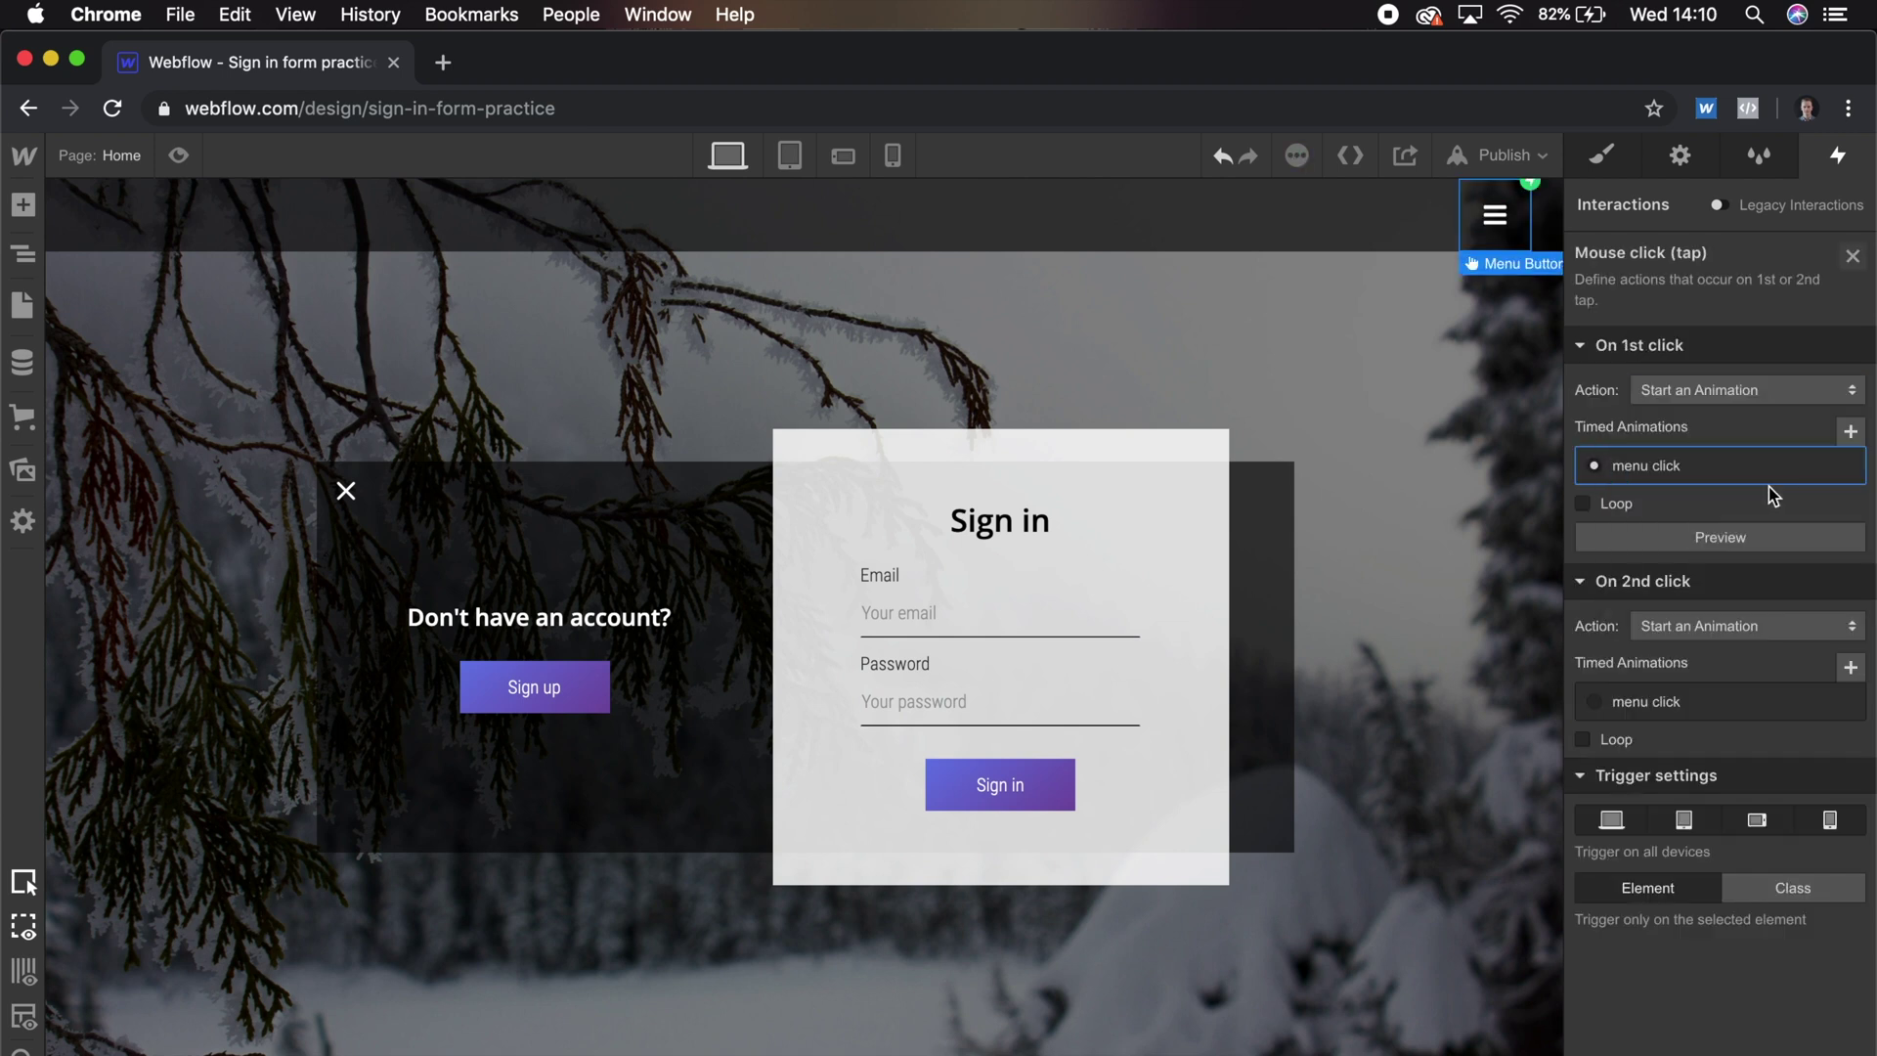
pyautogui.click(1846, 665)
pyautogui.write('menu click close')
pyautogui.click(1856, 297)
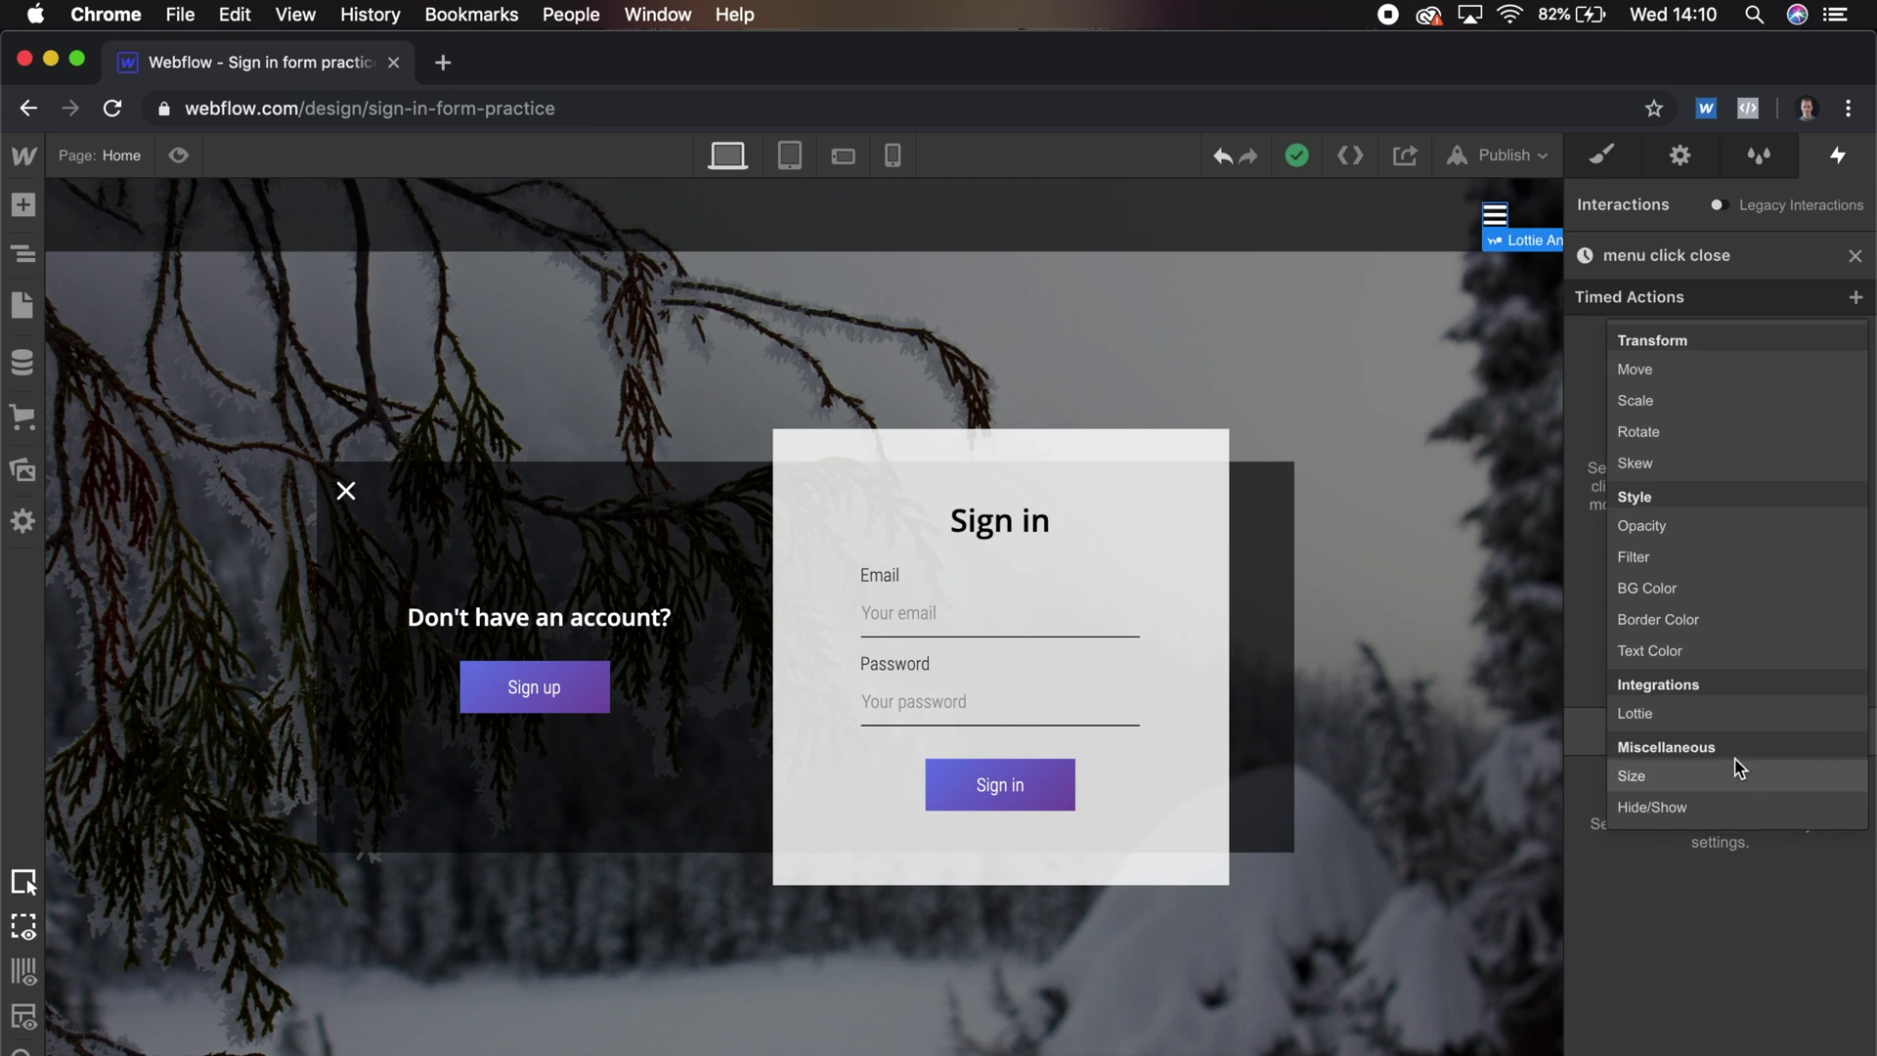
pyautogui.click(1662, 713)
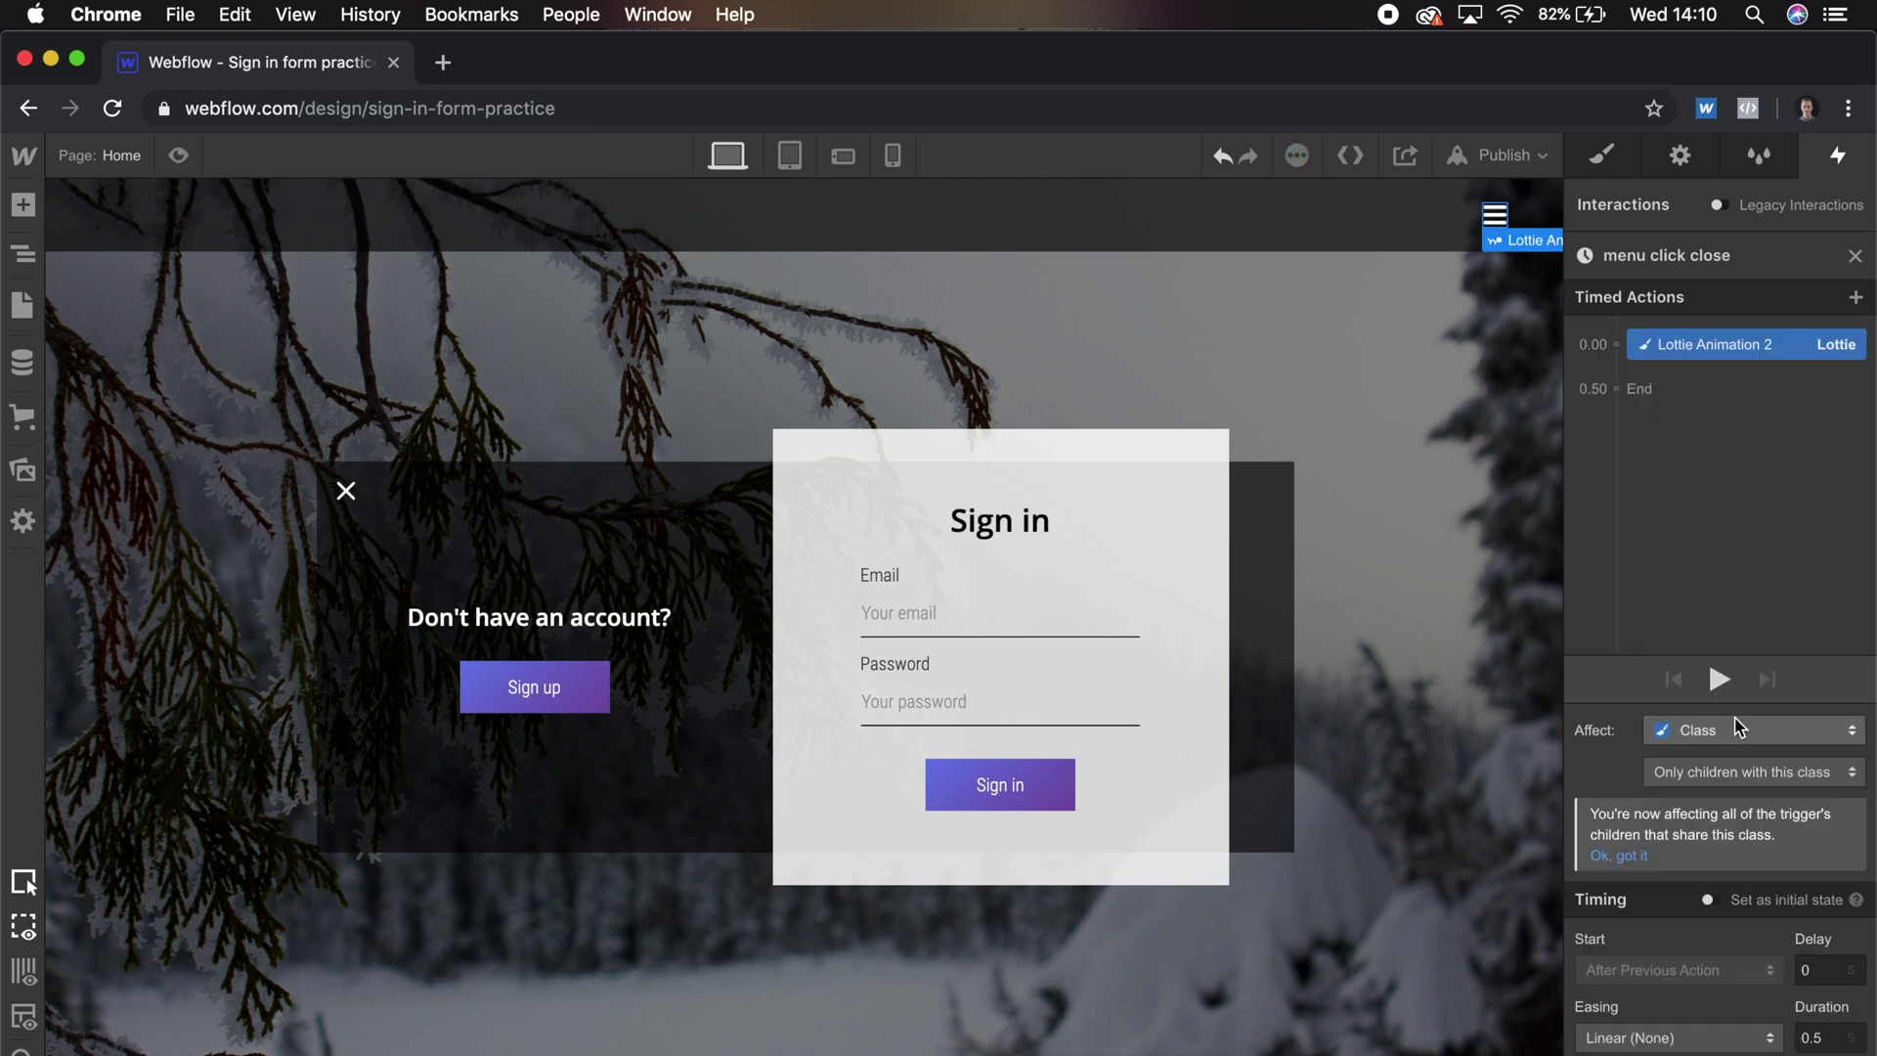
pyautogui.click(1835, 1036)
pyautogui.press('Escape')
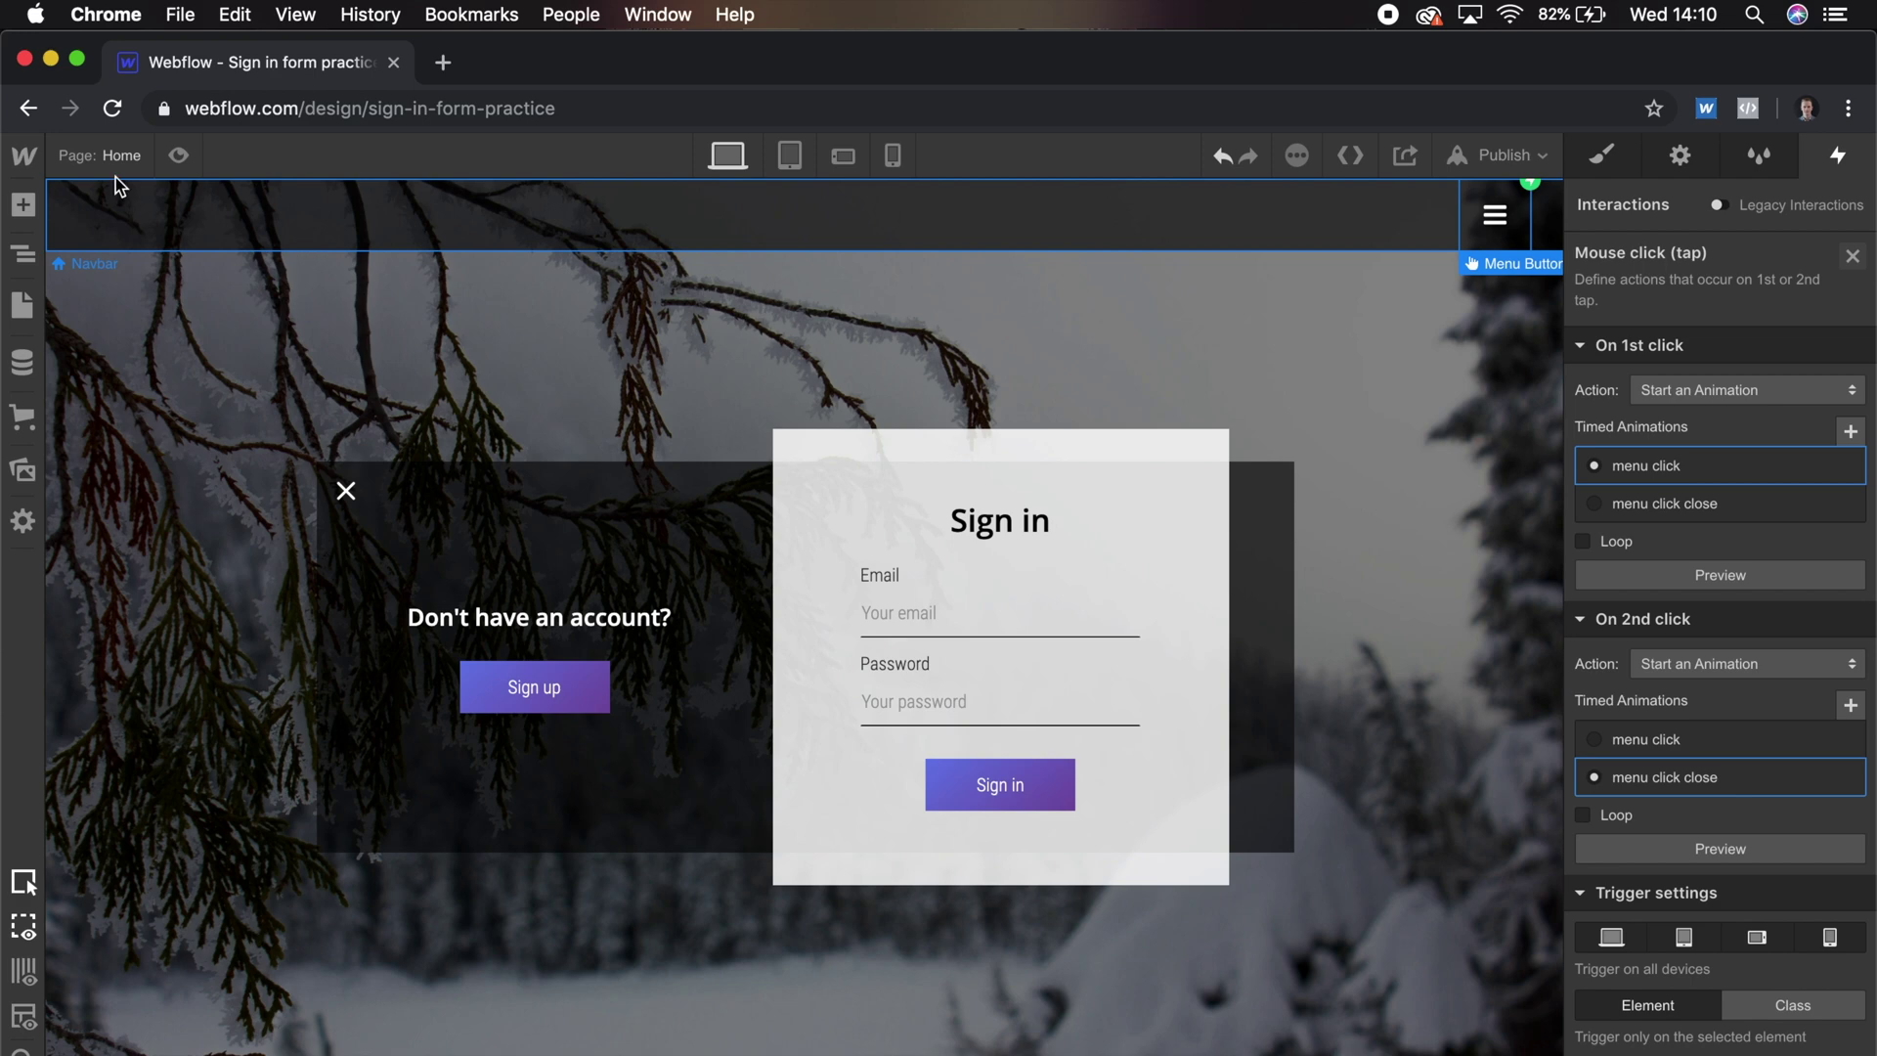
# Preview the page and toggle the menu button repeatedly between hamburger and X.
pyautogui.click(178, 154)
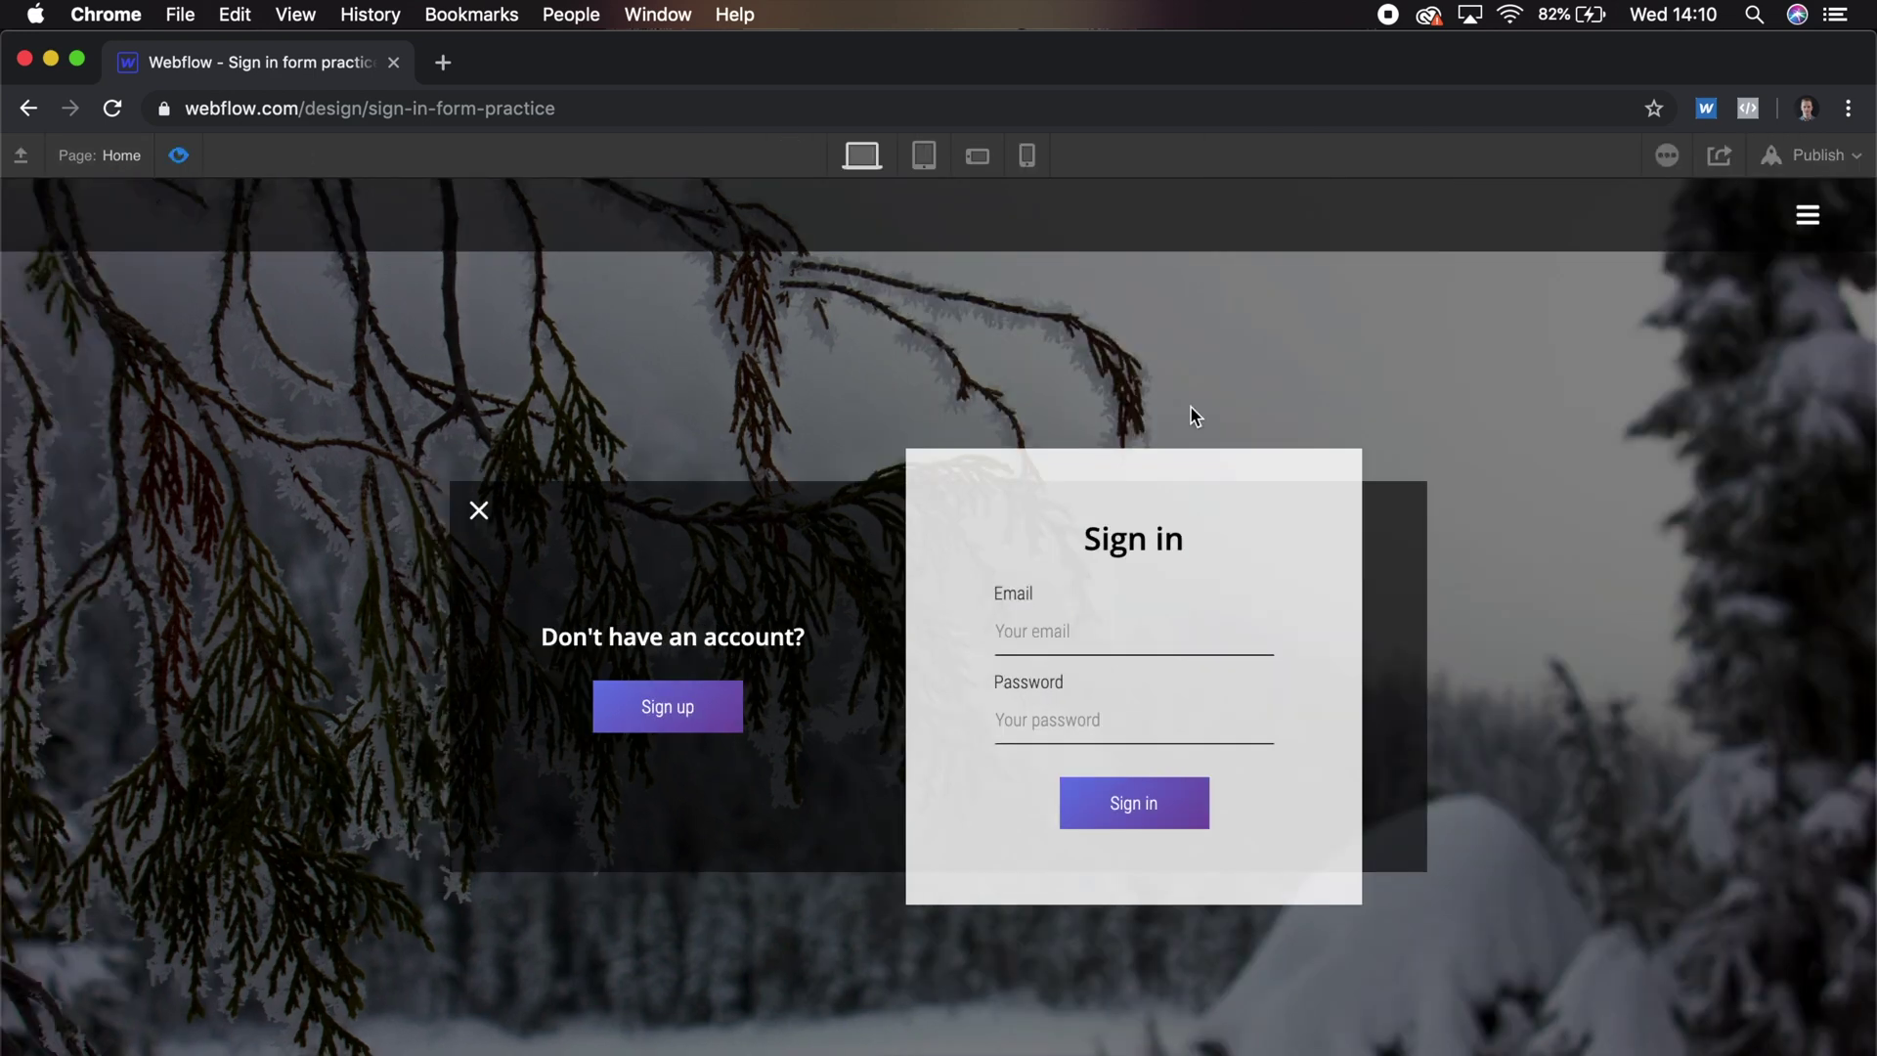
pyautogui.click(1811, 215)
pyautogui.click(1814, 217)
pyautogui.click(1818, 217)
pyautogui.click(1789, 241)
pyautogui.click(1790, 201)
pyautogui.click(1790, 201)
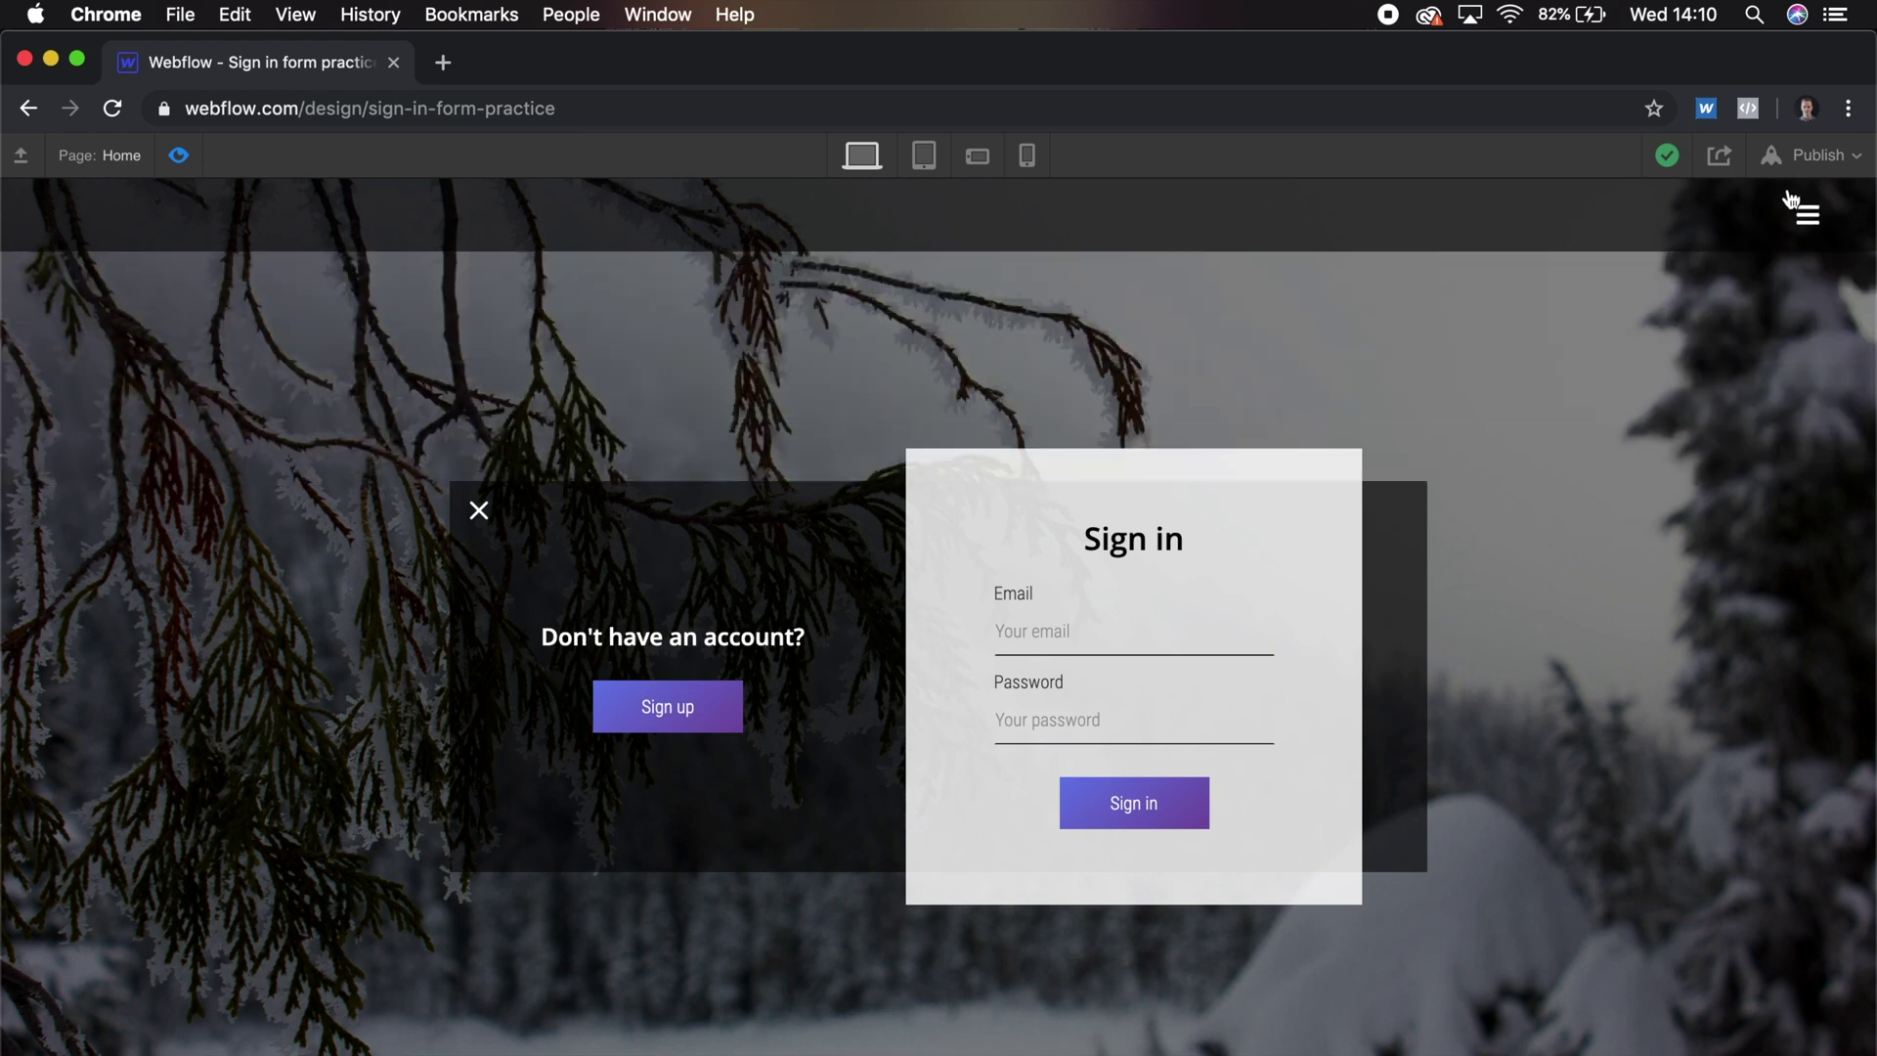